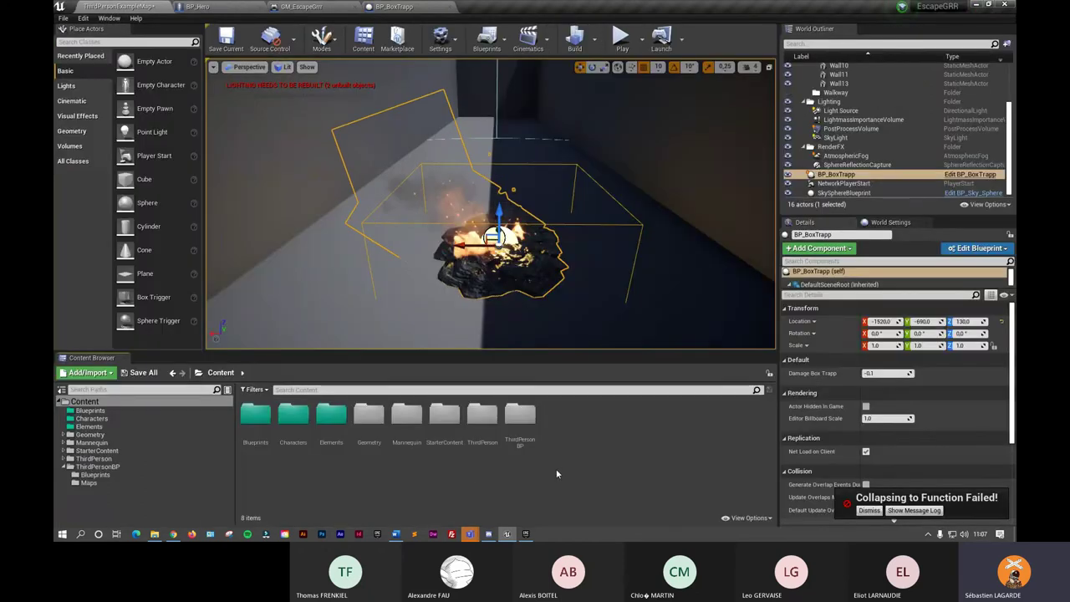
# Create a new folder named HUD in the Content Browser
pyautogui.rightClick(561, 466)
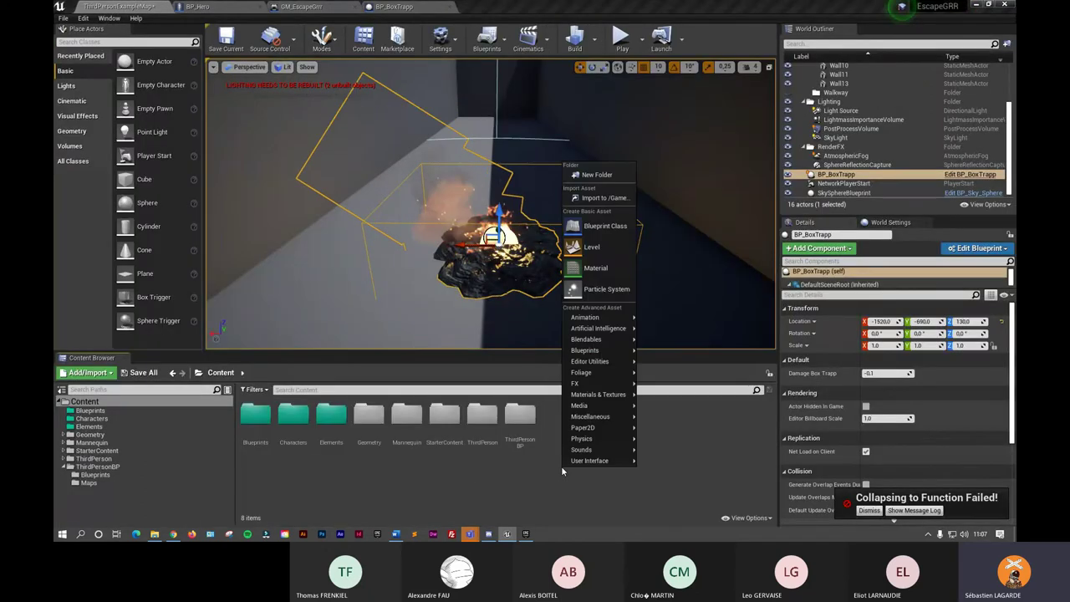
pyautogui.click(597, 174)
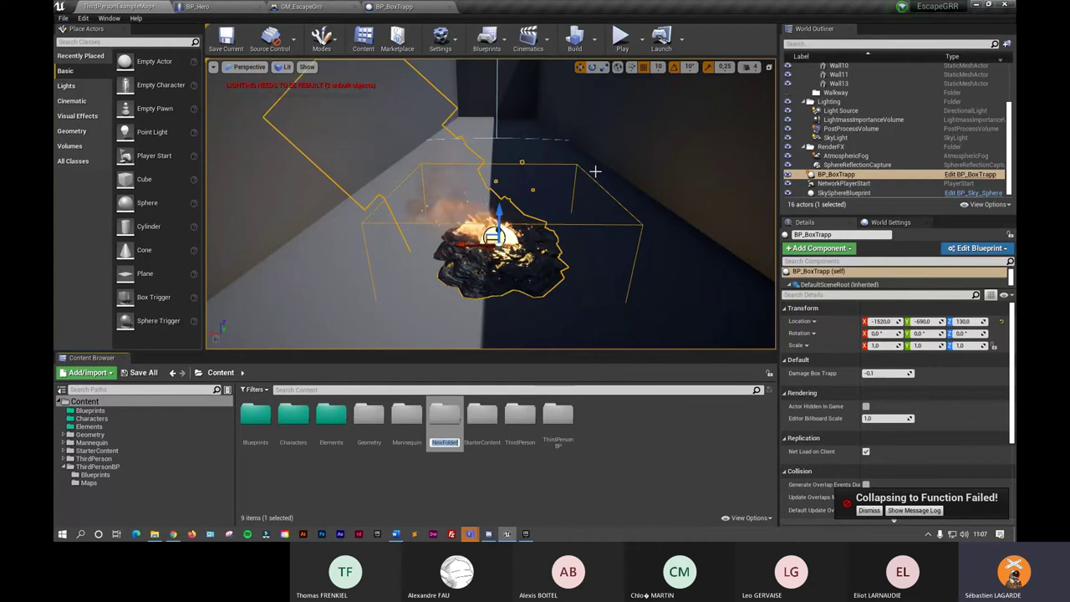
pyautogui.write('HUD')
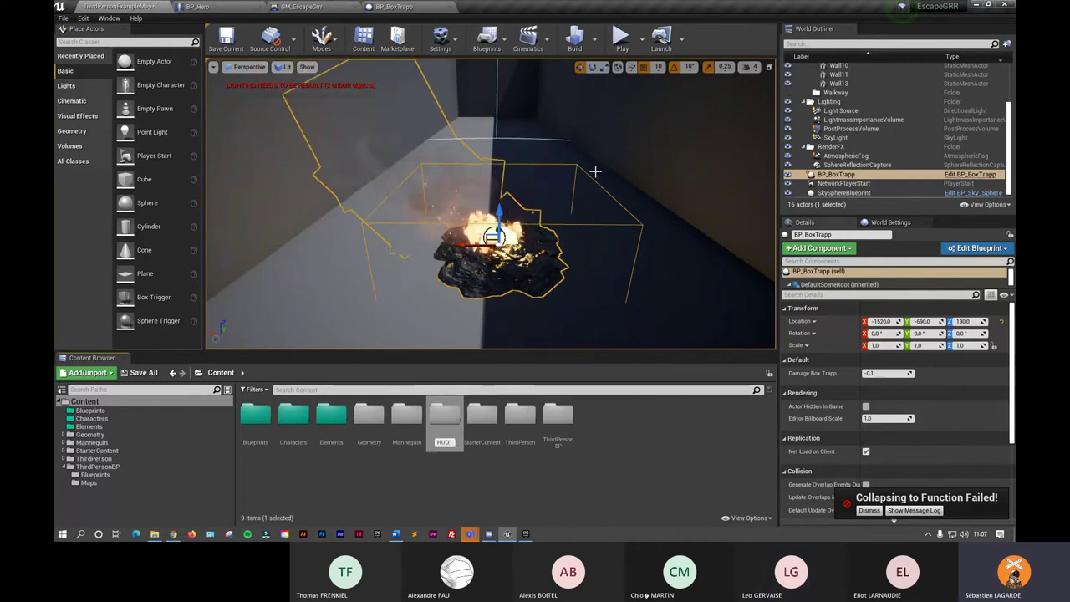
pyautogui.press('Return')
# Inside HUD, create a Widget Blueprint named UI_Main and open it in the Designer
pyautogui.doubleClick(444, 414)
pyautogui.rightClick(364, 418)
pyautogui.moveTo(394, 410)
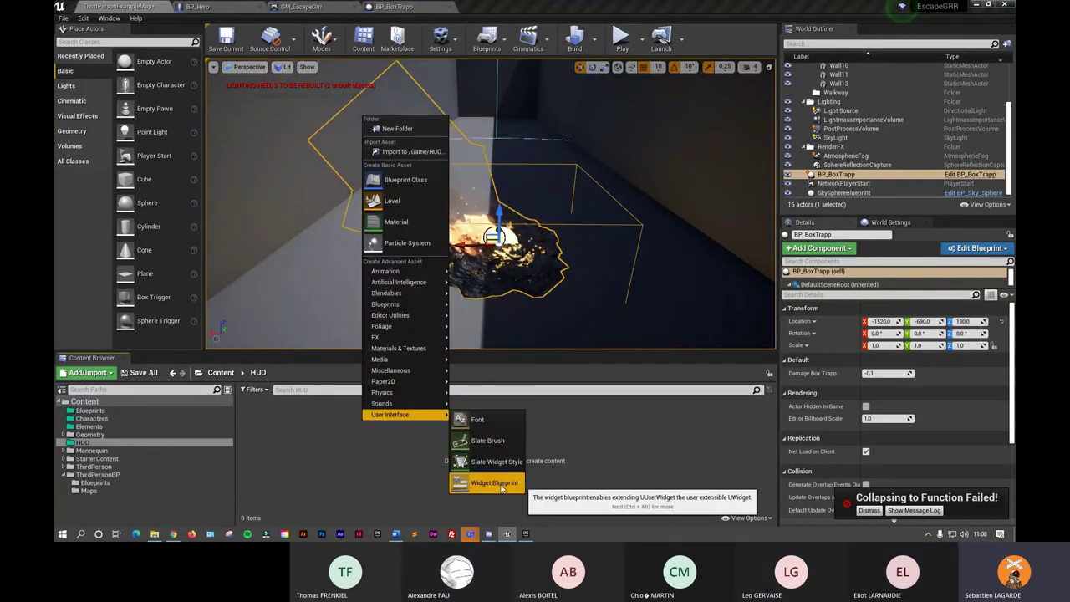
pyautogui.click(485, 484)
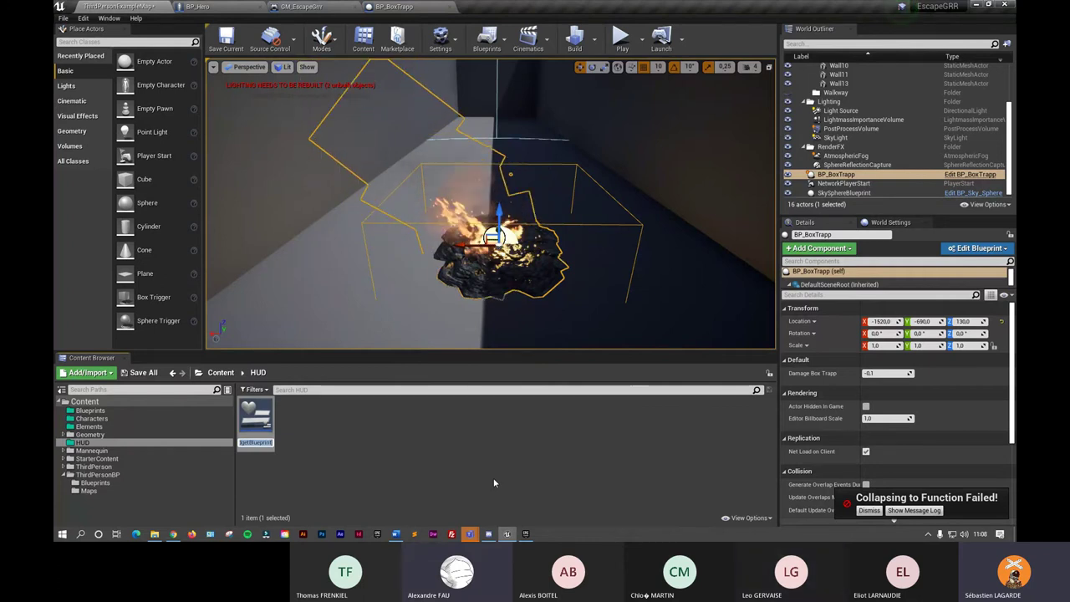
pyautogui.write('UI_Main')
pyautogui.press('Return')
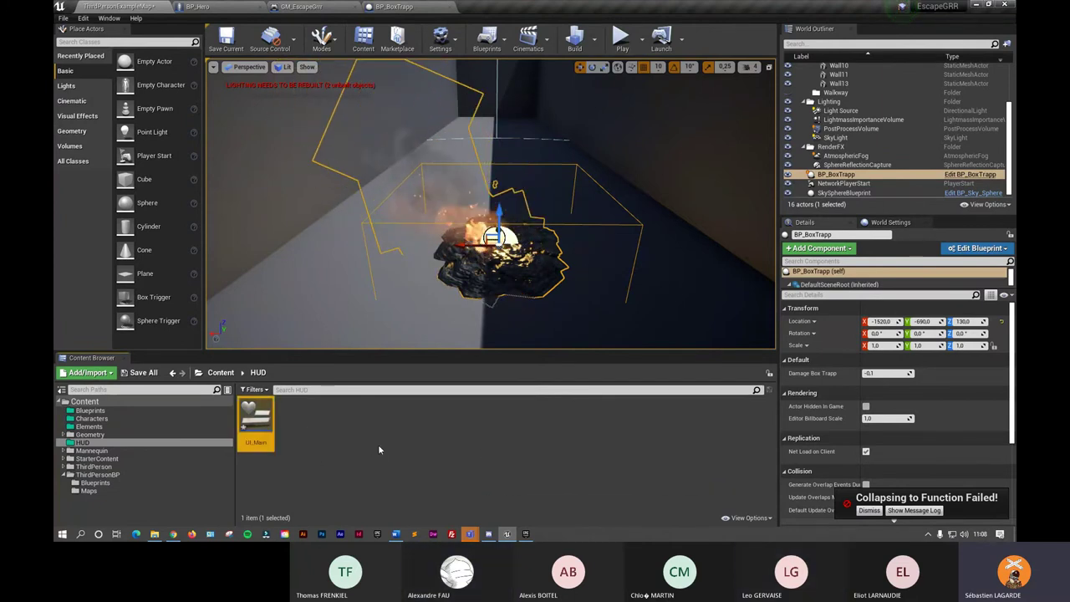
pyautogui.doubleClick(256, 422)
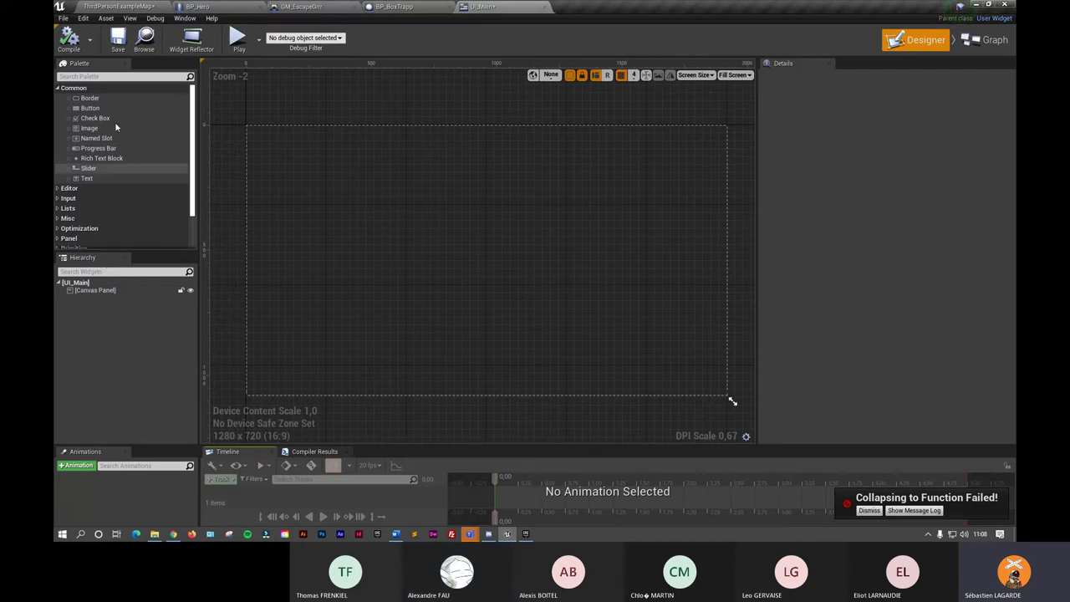
# Find 'border' in the Palette and drop a Border onto the Canvas Panel
pyautogui.click(101, 76)
pyautogui.write('border')
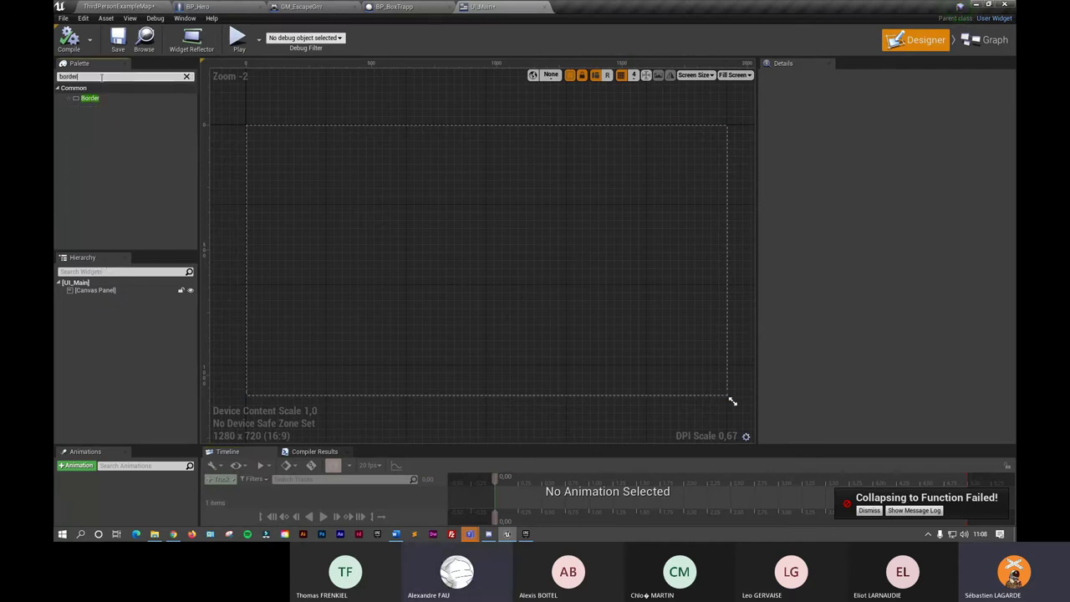
pyautogui.moveTo(92, 101); pyautogui.dragTo(114, 179)
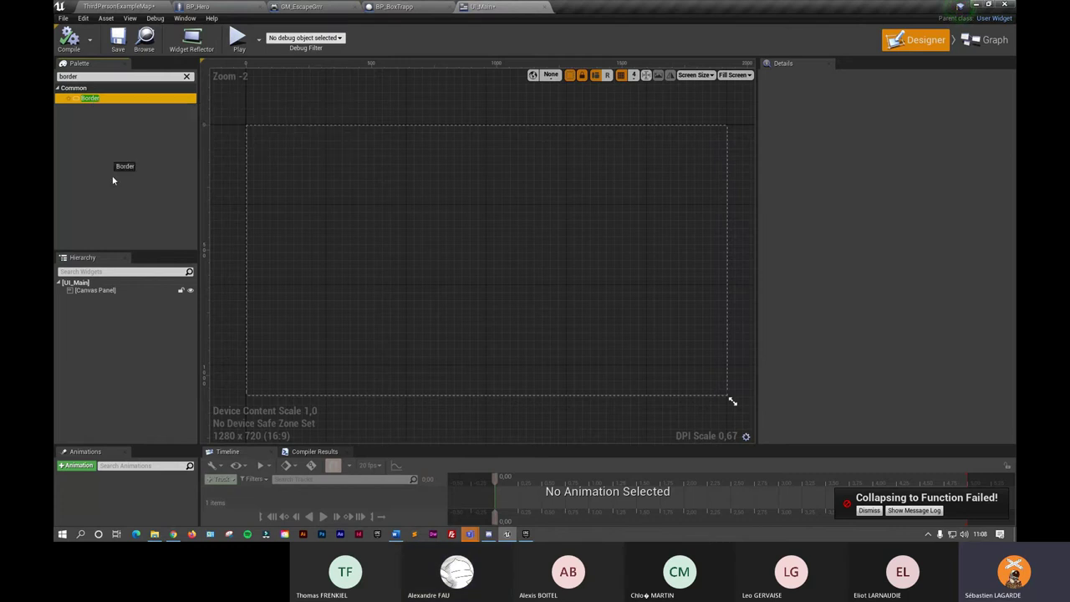
pyautogui.moveTo(111, 292); pyautogui.dragTo(111, 292)
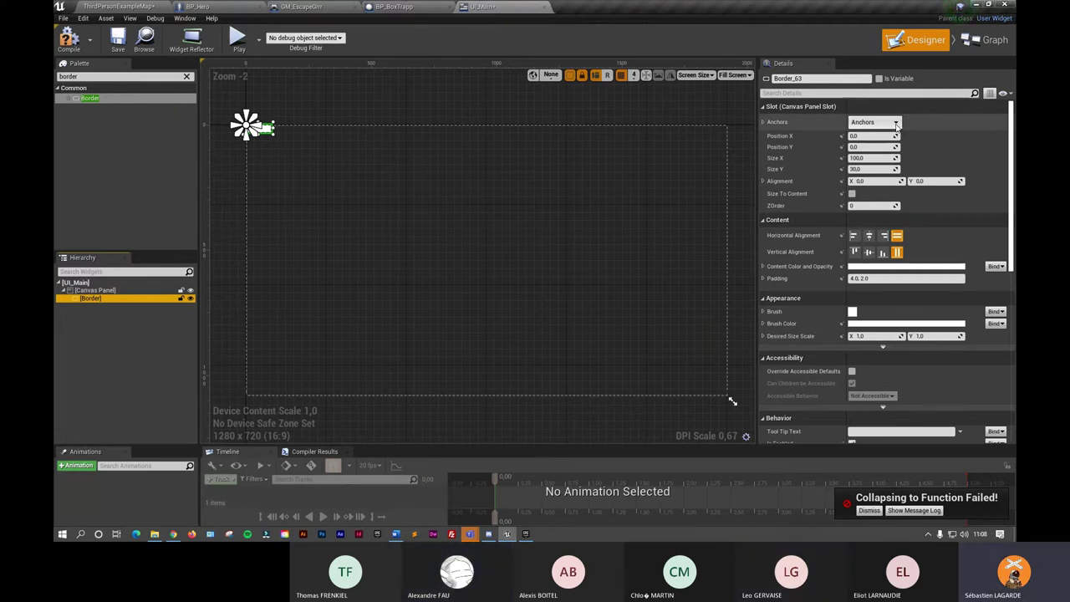
# Give the Border the full-stretch anchor preset with Offset Right and Offset Bottom set to 0
pyautogui.click(898, 125)
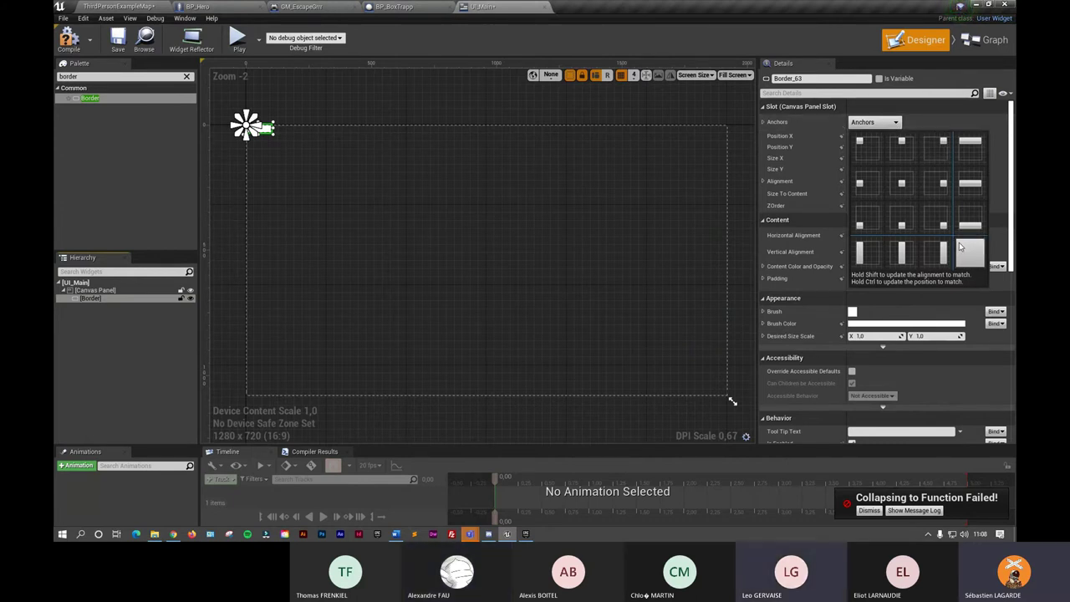
pyautogui.click(972, 255)
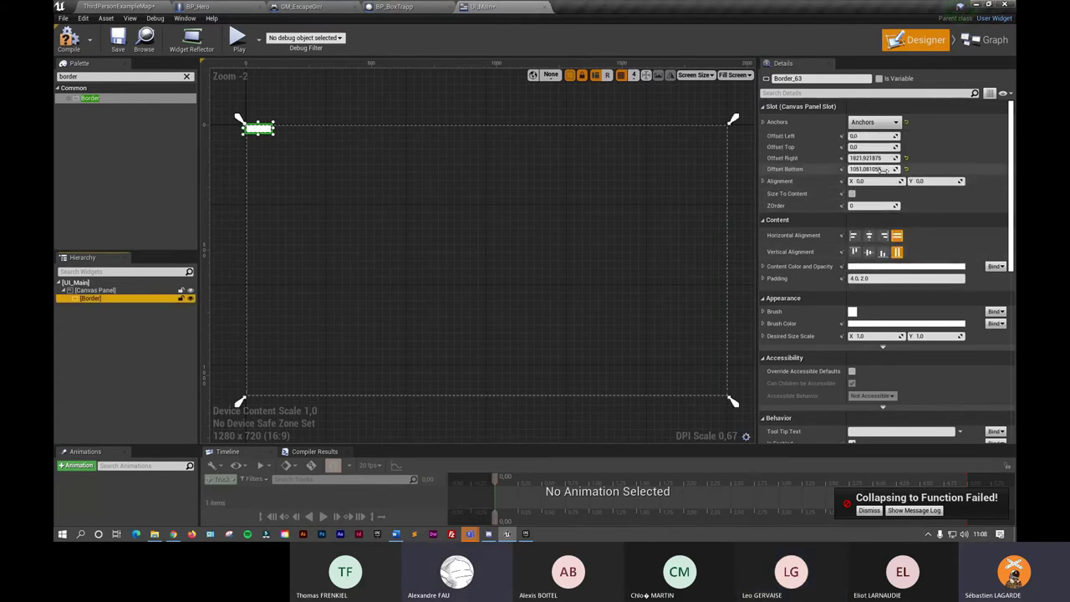
pyautogui.click(870, 157)
pyautogui.write('0')
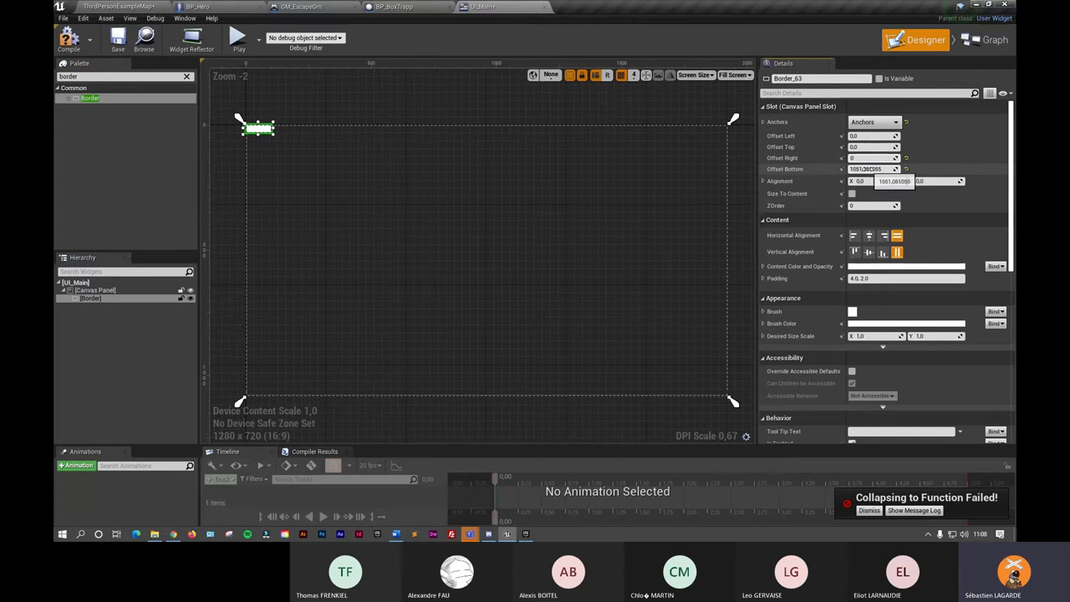
pyautogui.click(872, 168)
pyautogui.write('0')
pyautogui.press('Return')
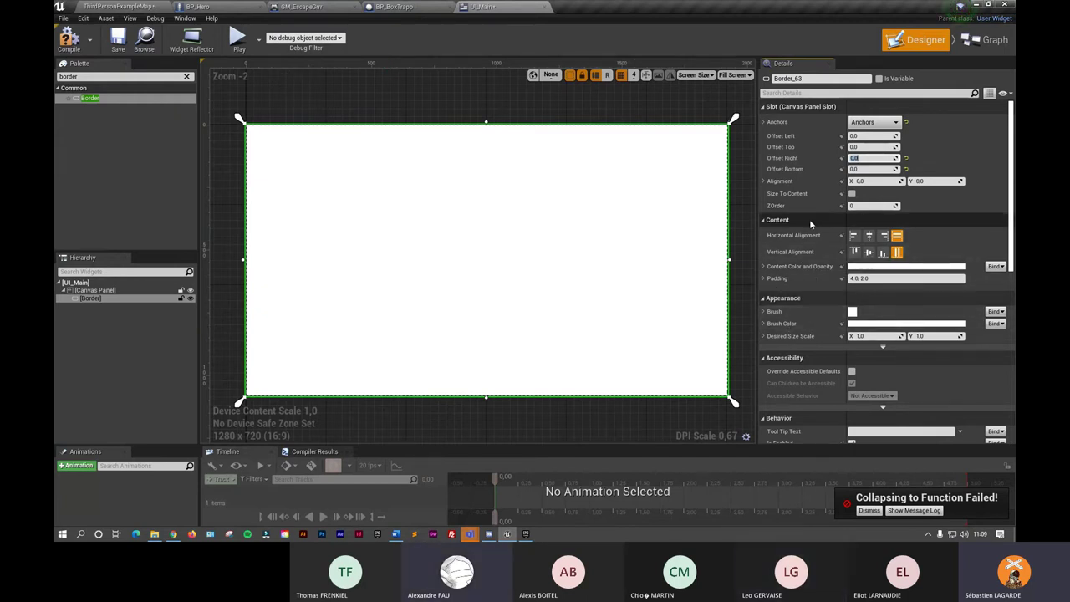
# Set the Border's Brush Color alpha to 0 so it becomes transparent
pyautogui.click(764, 312)
pyautogui.scroll(-1, 764, 334)
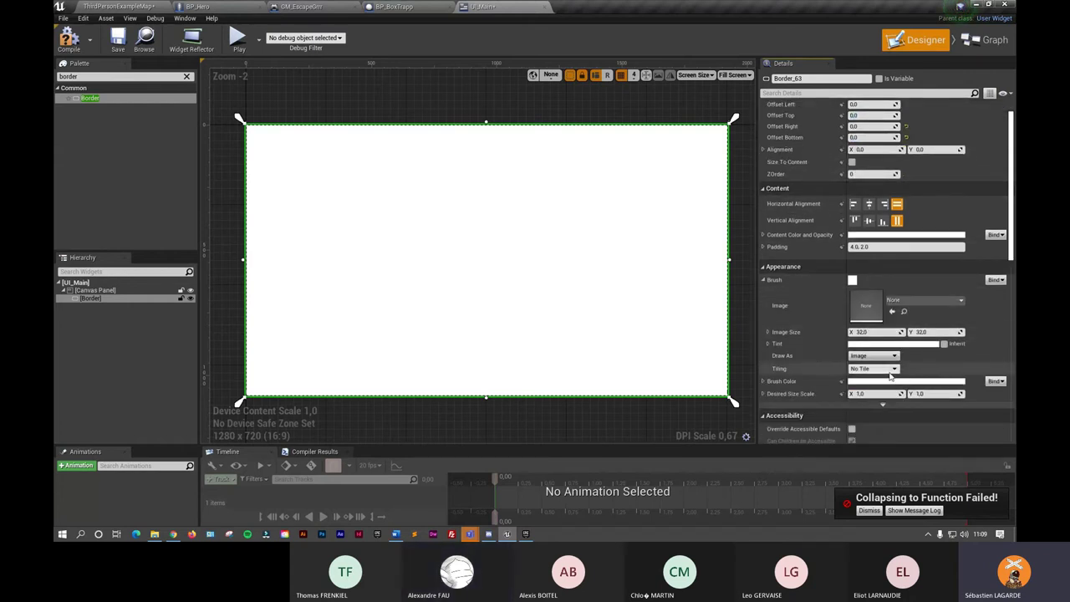
pyautogui.click(763, 381)
pyautogui.scroll(-2, 861, 381)
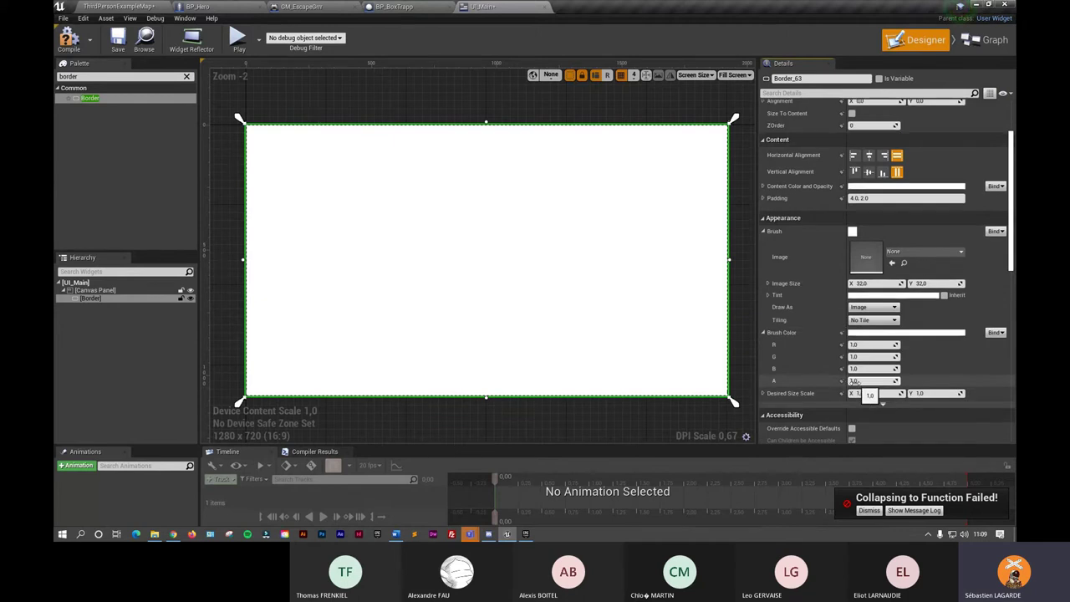
pyautogui.write('0')
pyautogui.press('Return')
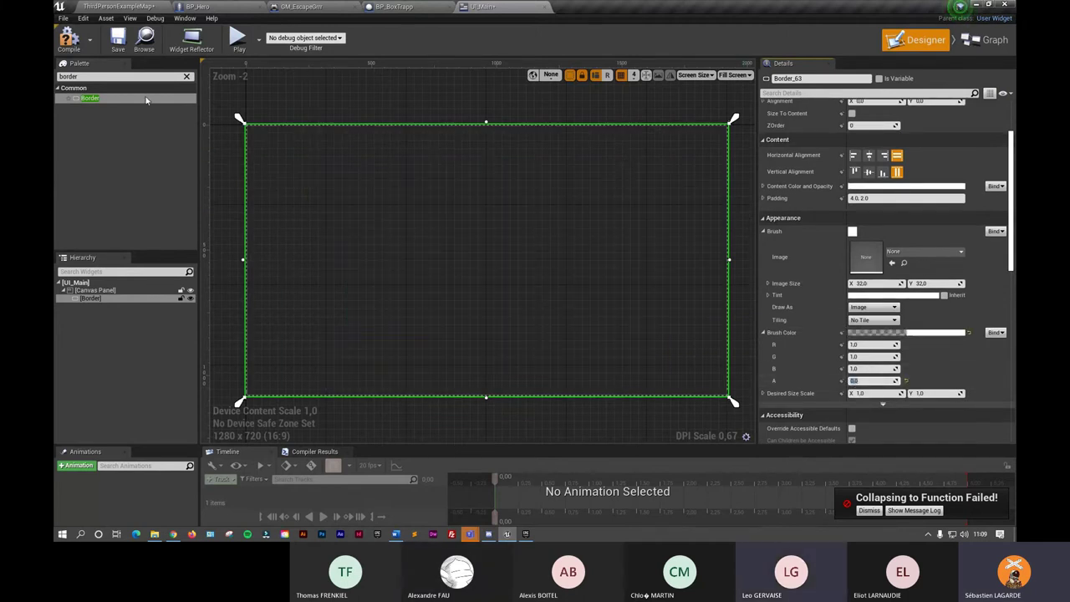
pyautogui.click(87, 77)
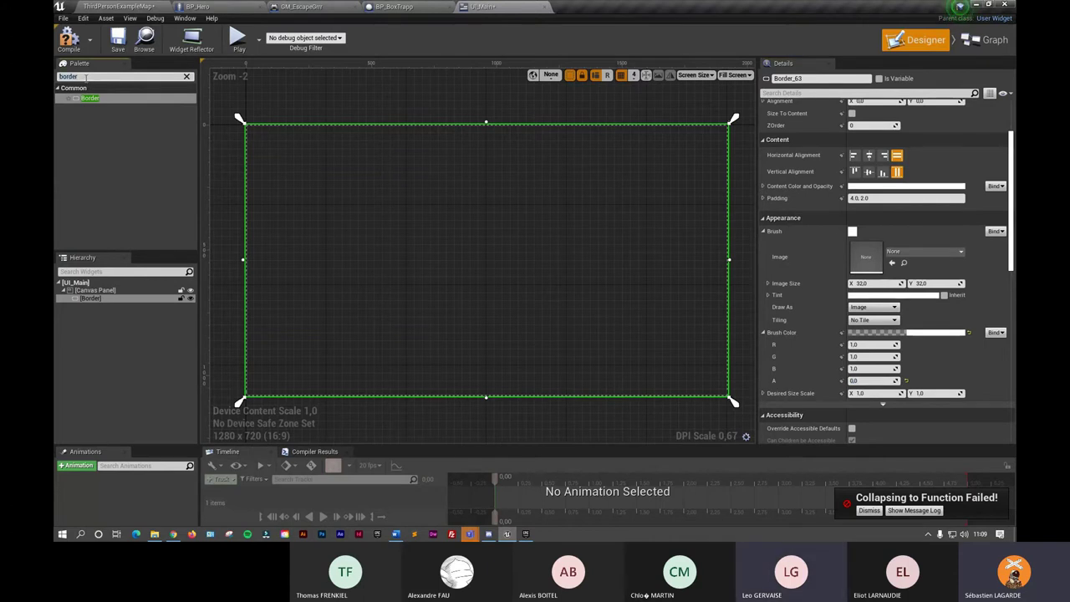
pyautogui.moveTo(87, 77); pyautogui.dragTo(58, 77)
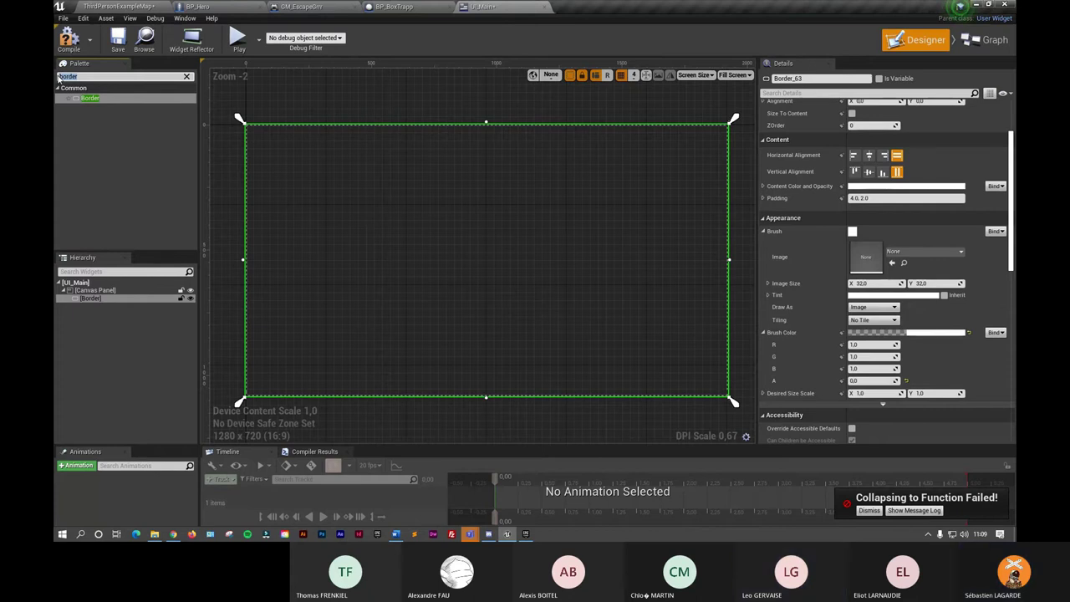
# Add a Horizontal Box inside the Border using a 'hori' Palette search
pyautogui.write('hori')
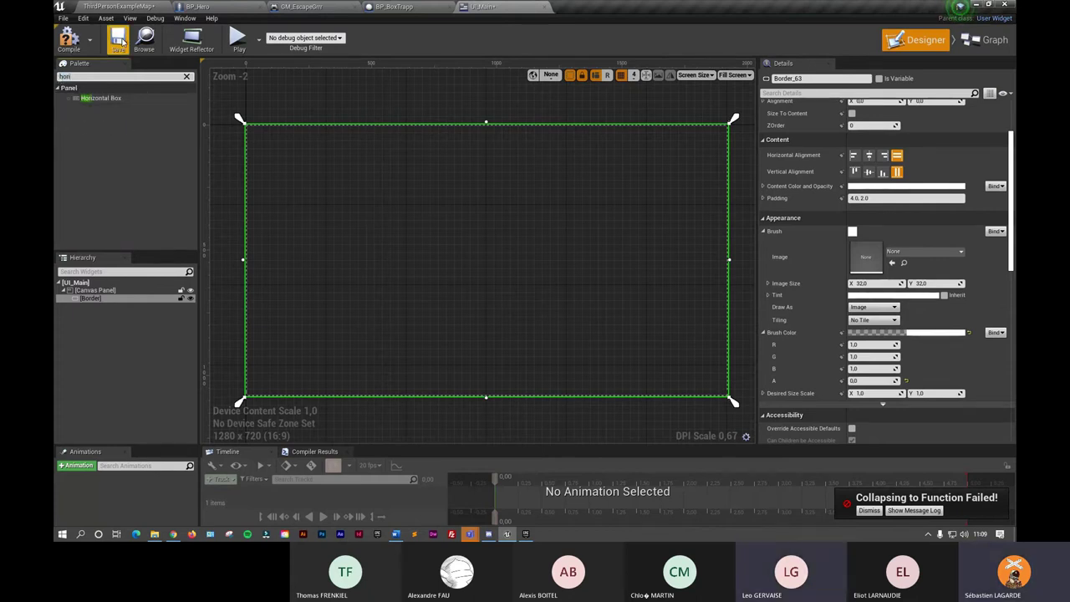
pyautogui.moveTo(100, 98); pyautogui.dragTo(101, 298)
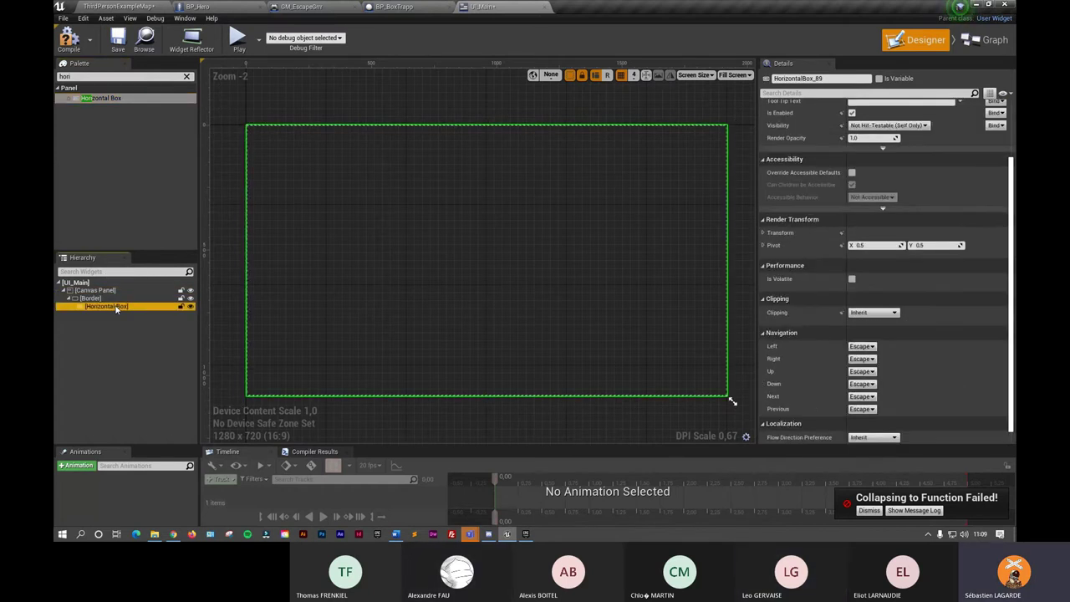
pyautogui.doubleClick(128, 306)
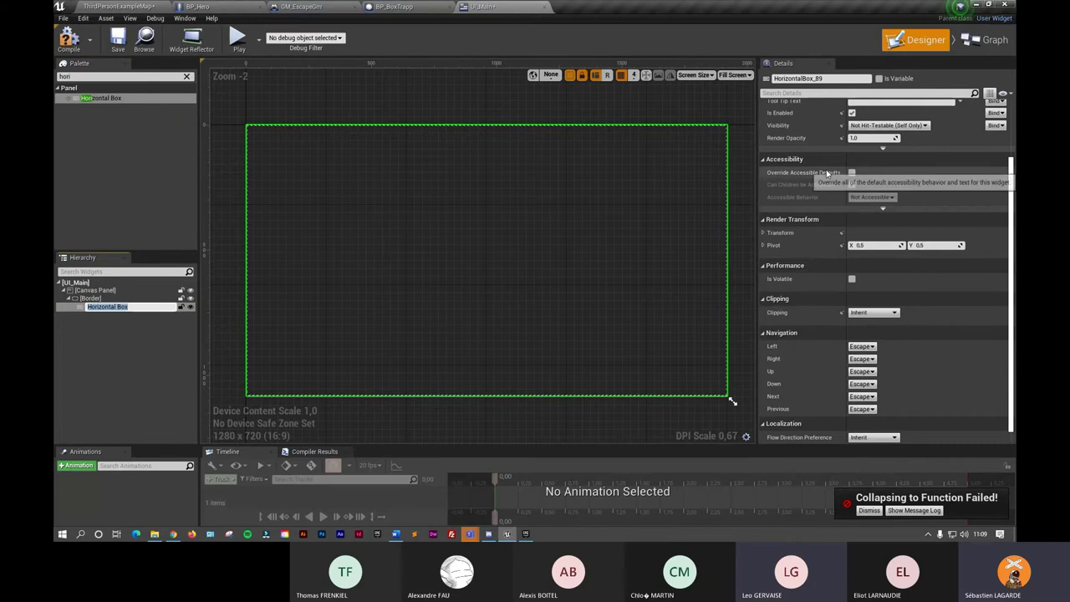
pyautogui.scroll(1, 832, 173)
pyautogui.scroll(2, 831, 167)
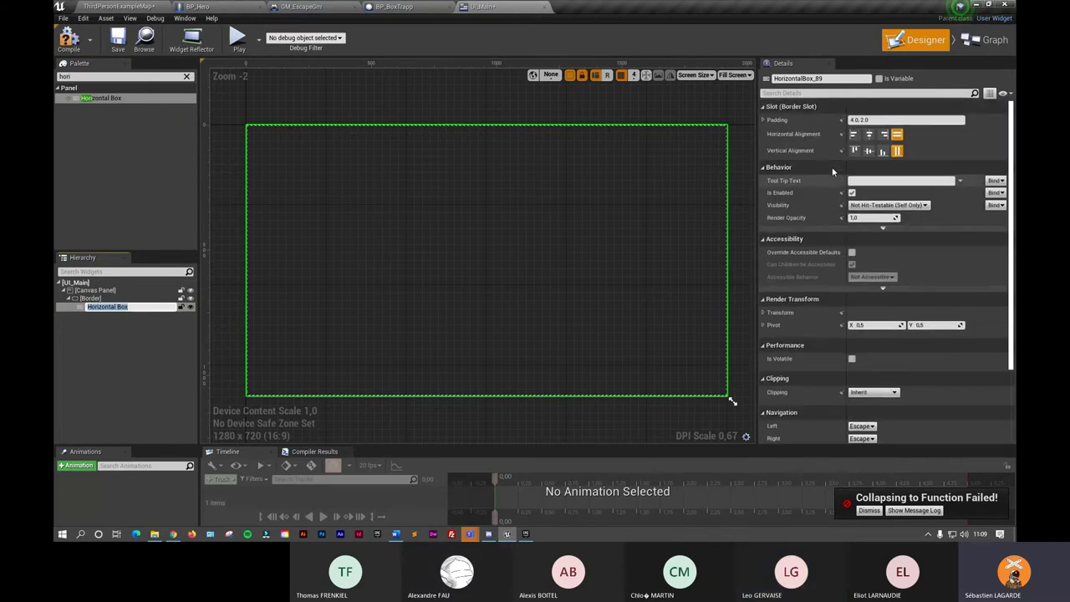
pyautogui.click(96, 78)
# Add a Progress Bar inside the Horizontal Box using a 'prog' search
pyautogui.write('pr')
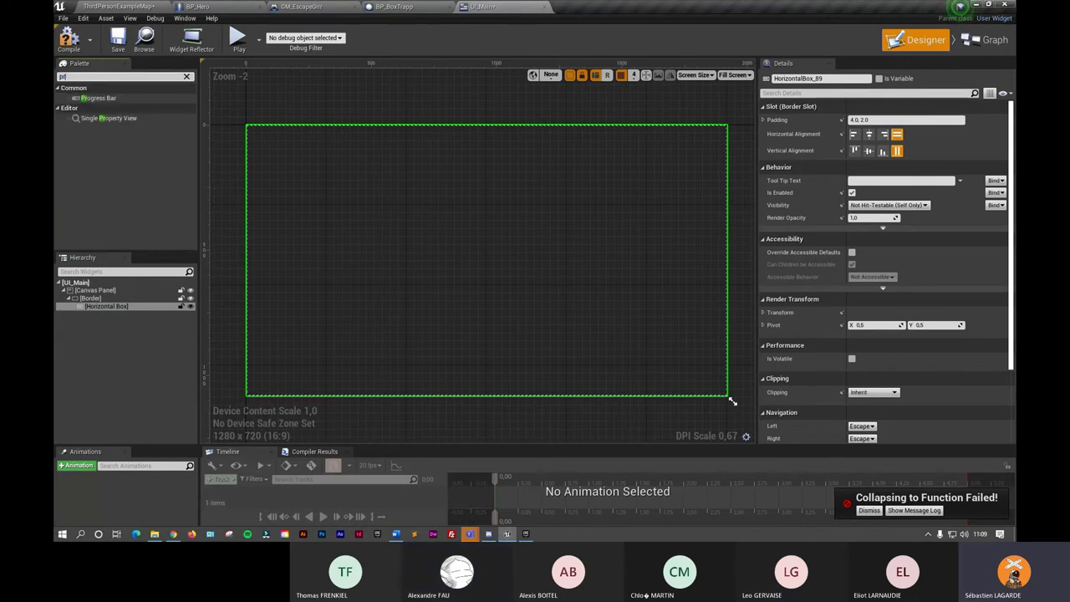
pyautogui.write('og')
pyautogui.click(96, 98)
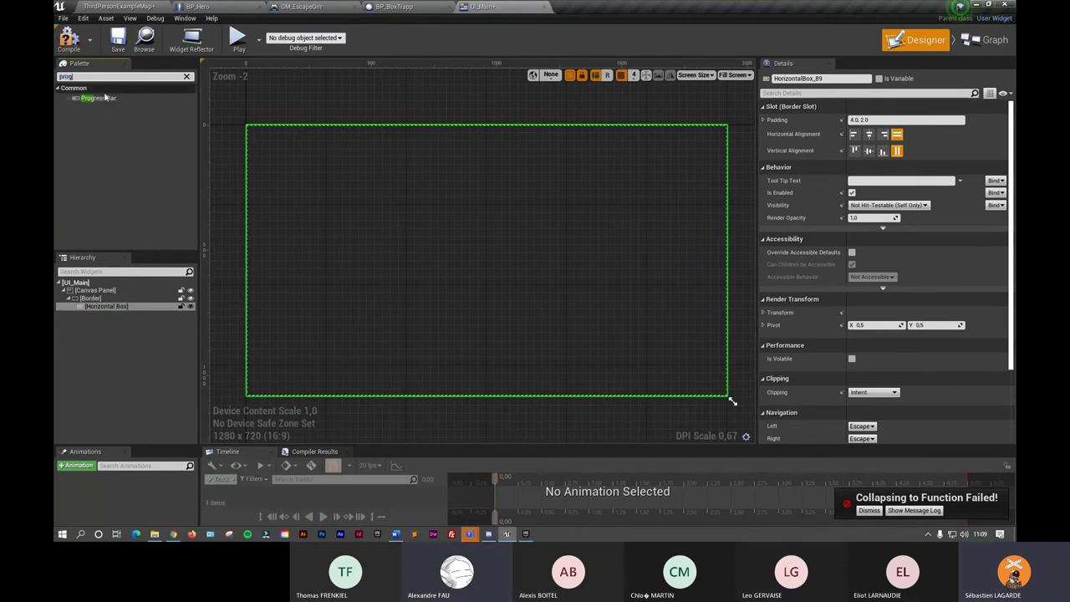
pyautogui.moveTo(124, 310); pyautogui.dragTo(124, 309)
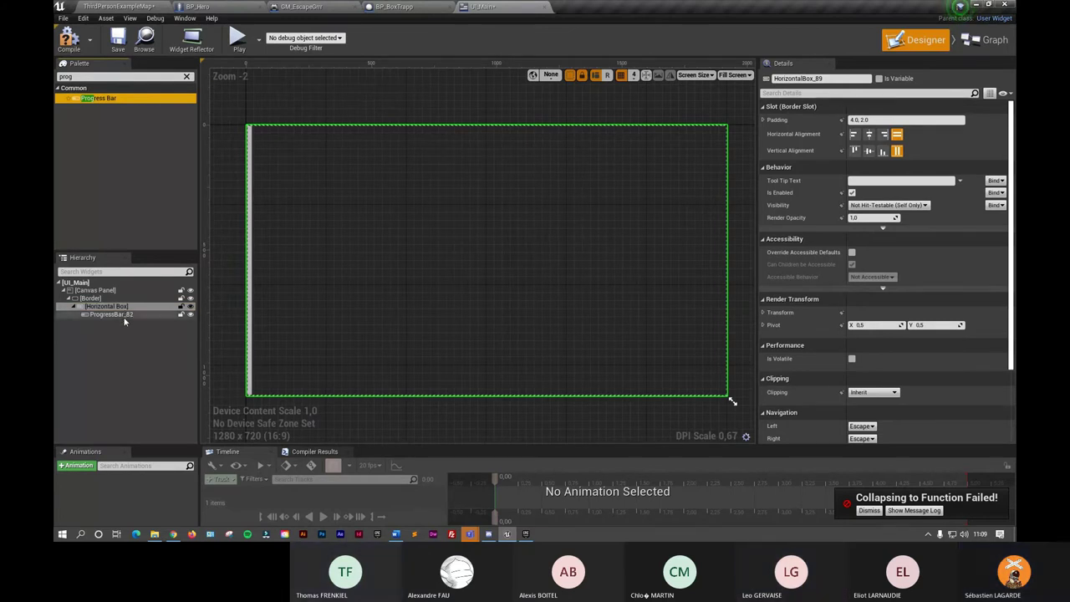
# Set the Horizontal Box to Center horizontal alignment and Top vertical alignment
pyautogui.click(113, 301)
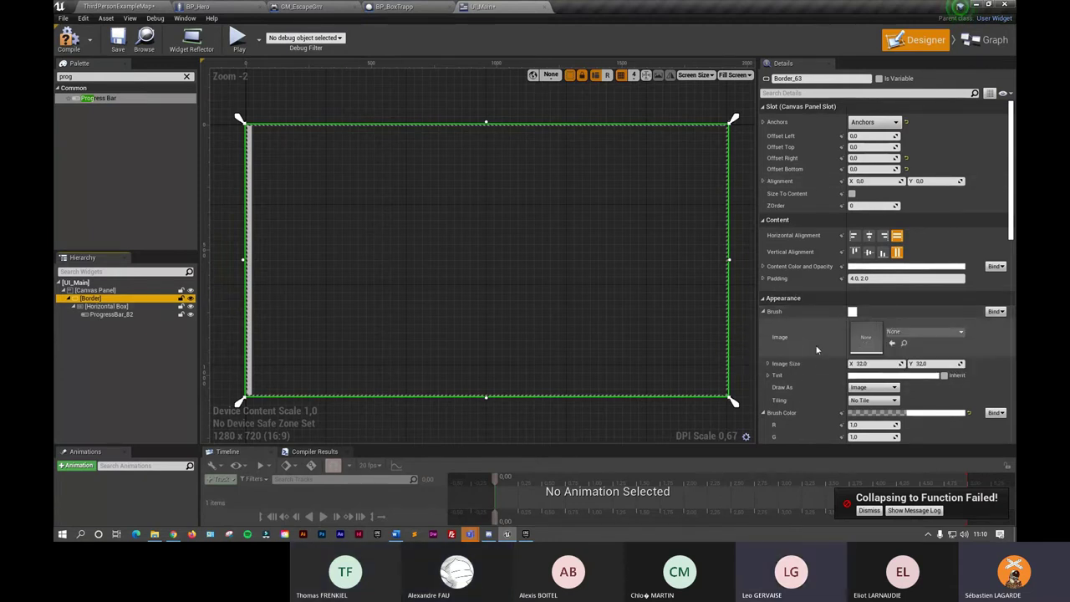
pyautogui.scroll(-1, 818, 391)
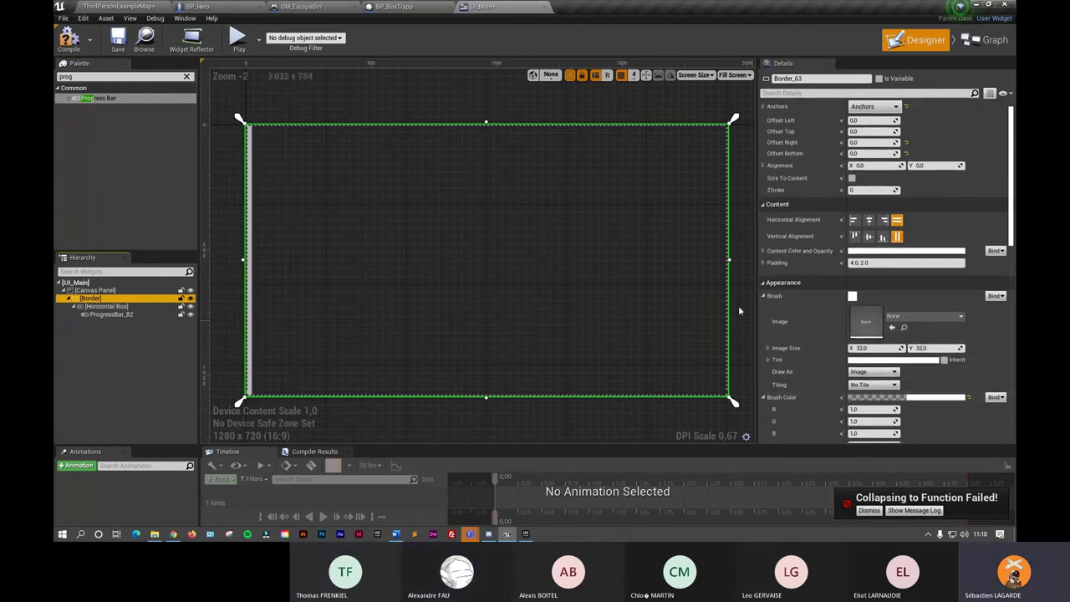
pyautogui.click(561, 307)
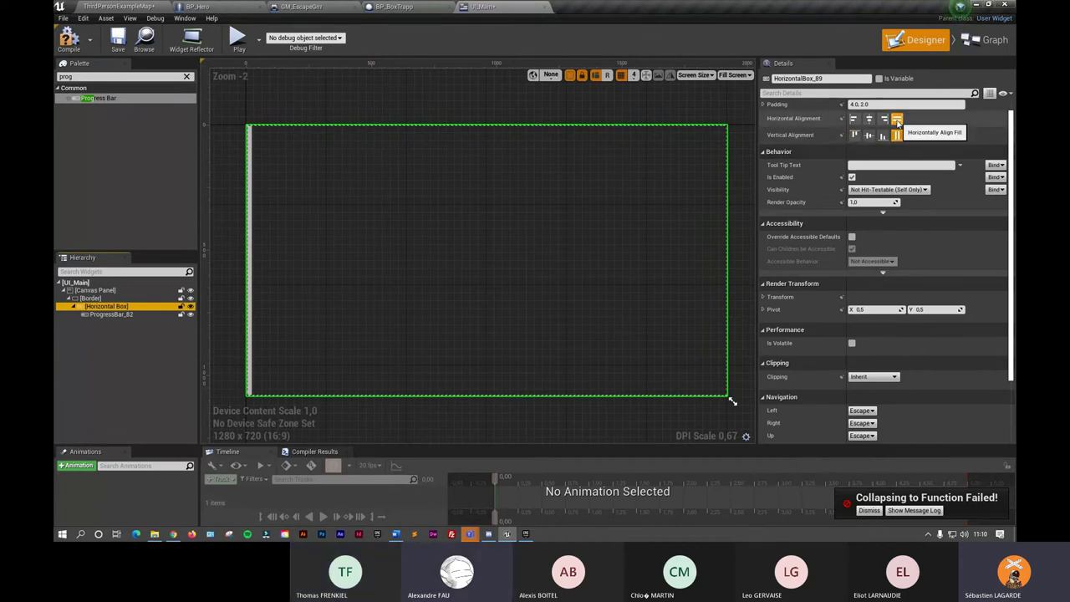
pyautogui.click(869, 121)
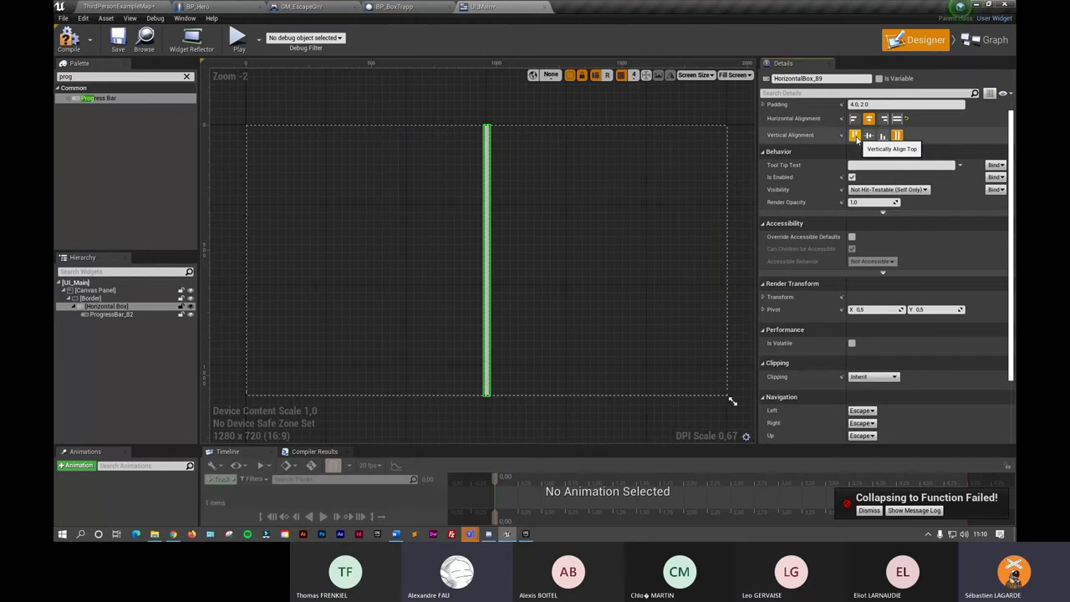
pyautogui.click(855, 138)
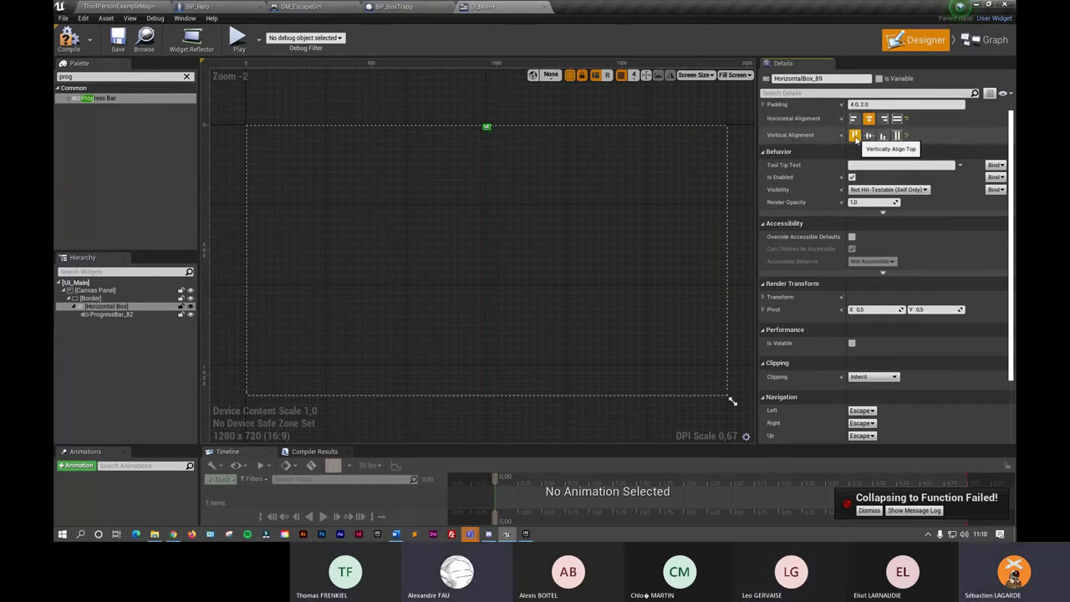
pyautogui.click(764, 105)
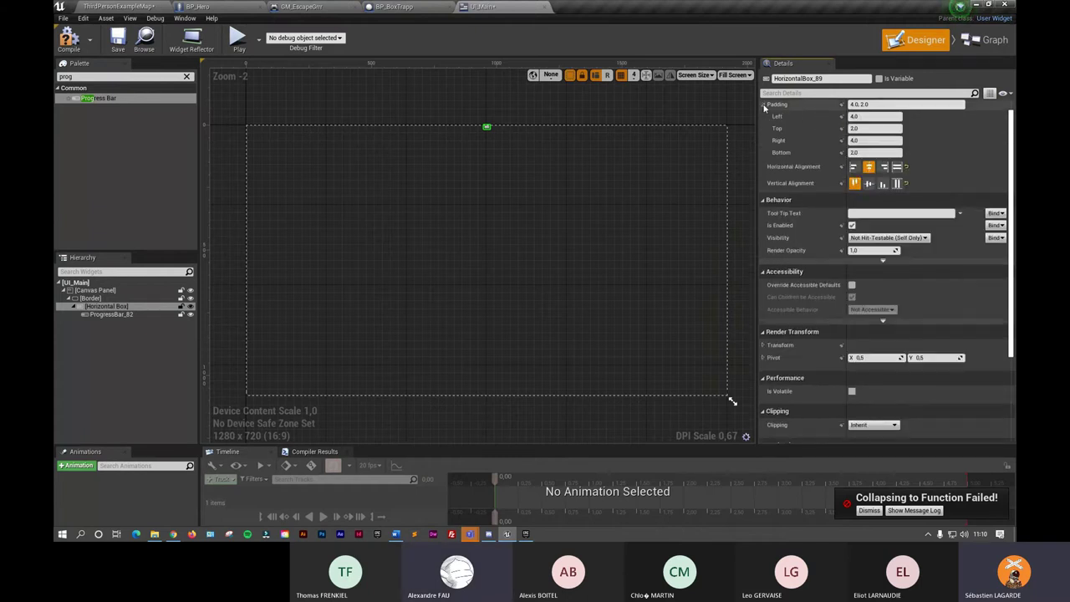
pyautogui.click(113, 315)
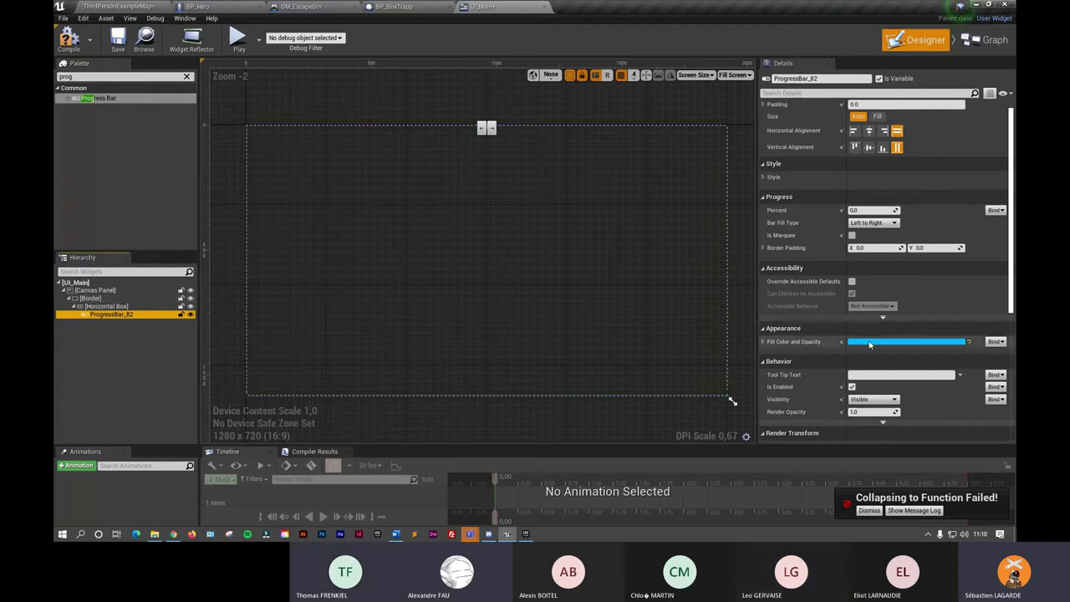
# Change the progress bar fill colour to dark red (R 0.651, G 0.005, B 0), keeping Left to Right fill
pyautogui.click(763, 341)
pyautogui.click(763, 342)
pyautogui.click(890, 342)
pyautogui.moveTo(757, 343)
pyautogui.mouseDown()
pyautogui.moveTo(796, 346)
pyautogui.moveTo(811, 327)
pyautogui.mouseUp()
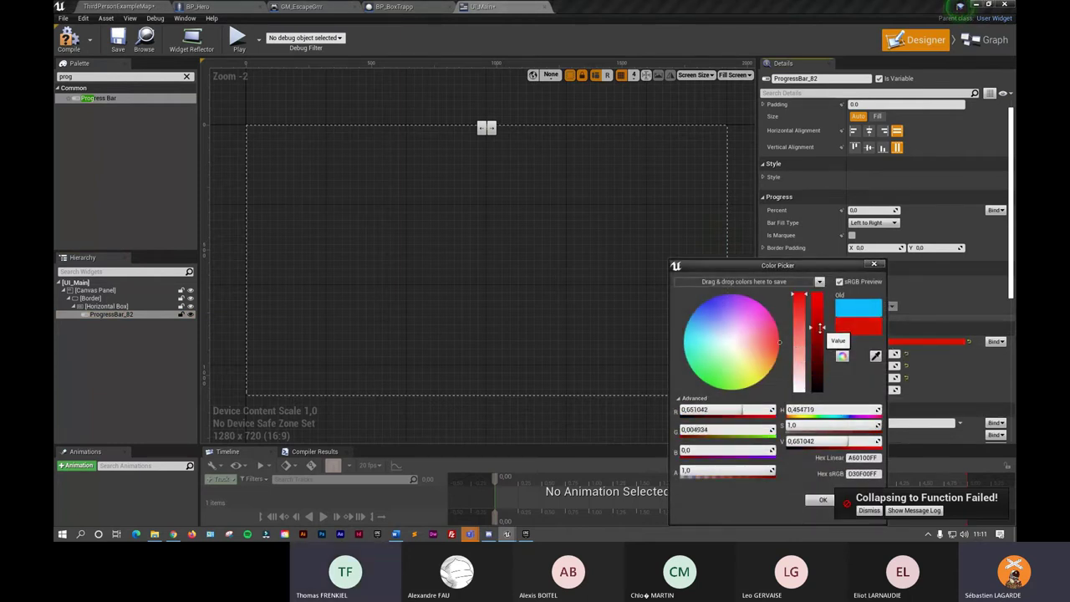
pyautogui.click(816, 501)
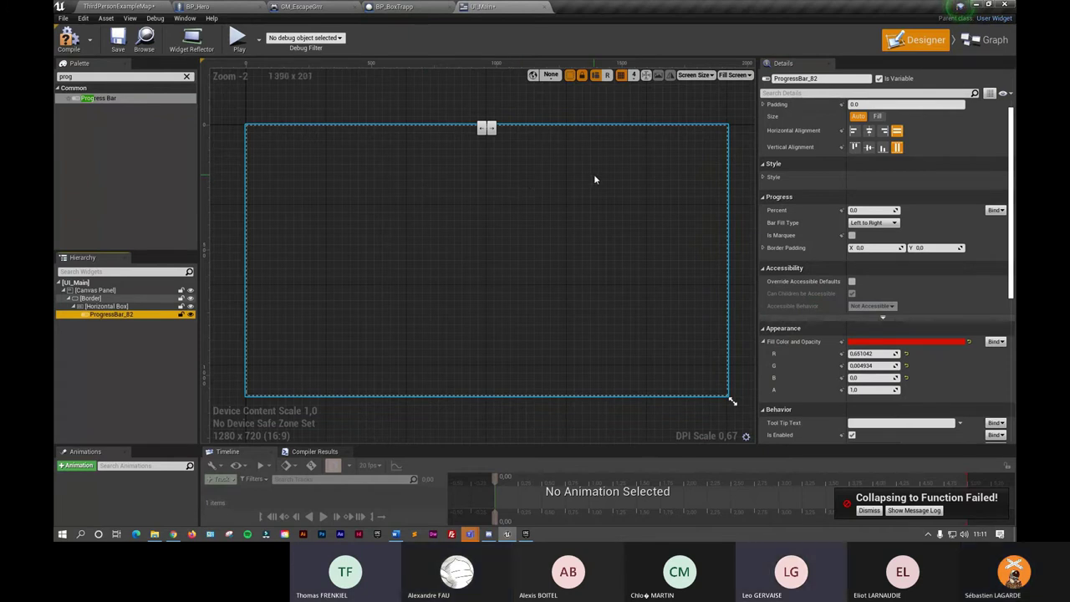
pyautogui.click(894, 223)
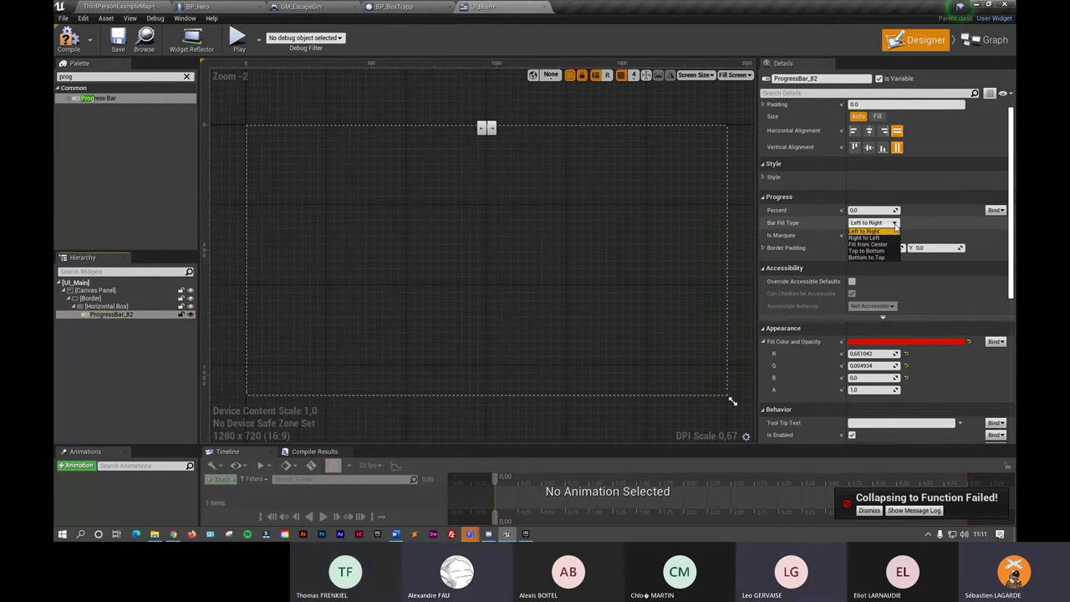
pyautogui.click(895, 223)
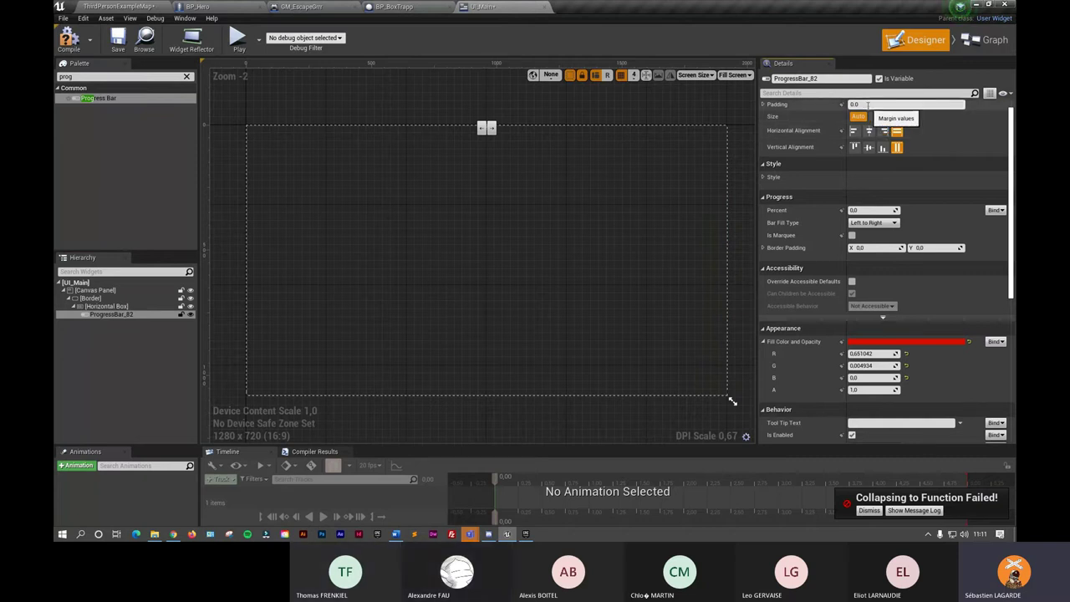
# Search 'vertical' and drag a Vertical Box into the UI_Main hierarchy
pyautogui.click(130, 308)
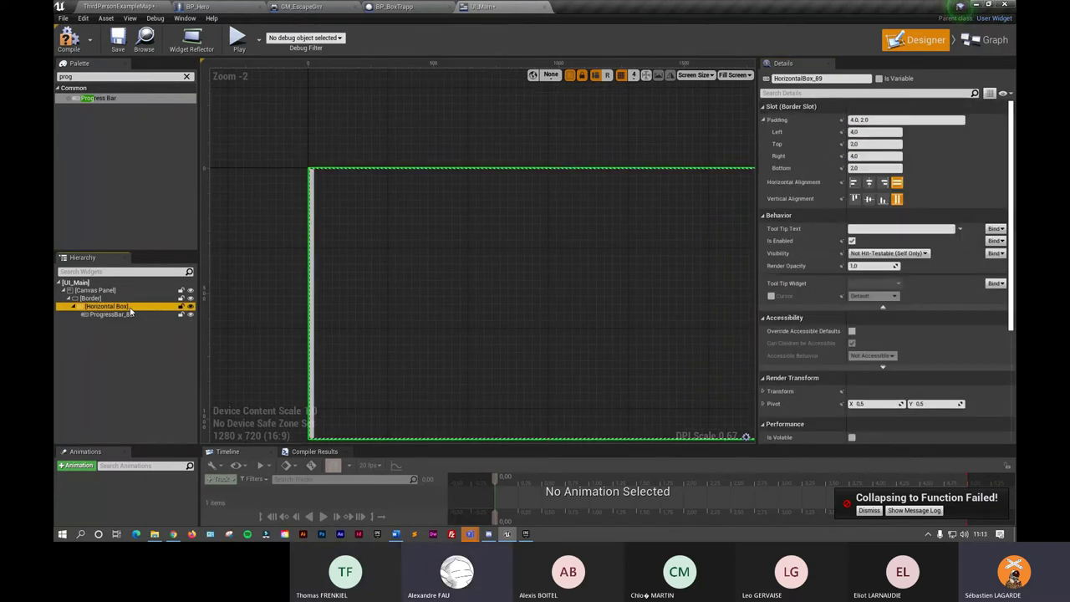
pyautogui.click(125, 76)
pyautogui.hotkey('ctrl', 'a')
pyautogui.write('ver')
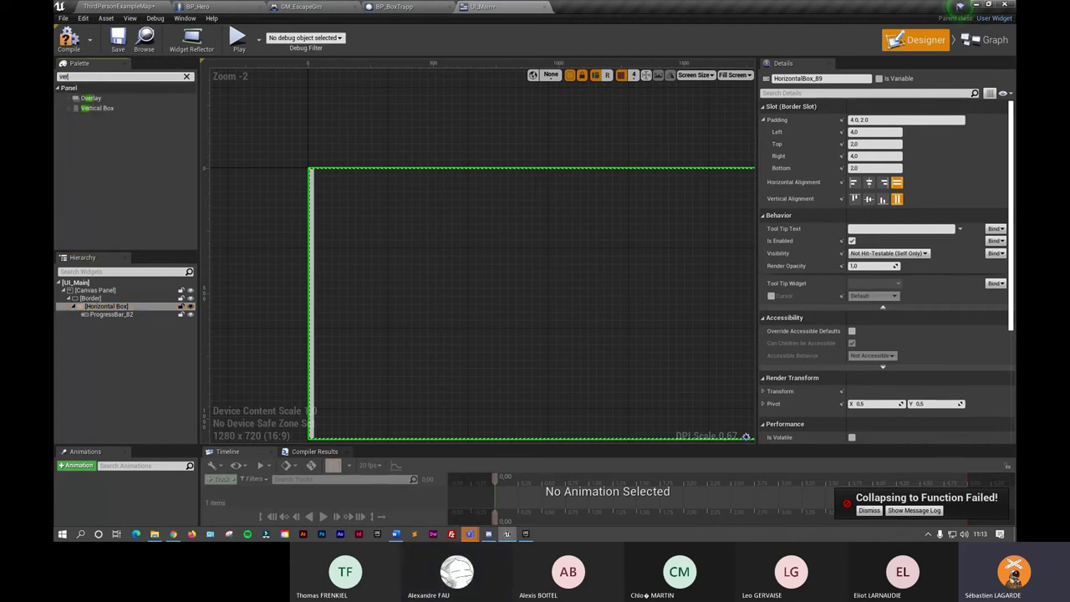
pyautogui.write('tical')
pyautogui.moveTo(96, 98); pyautogui.dragTo(113, 308)
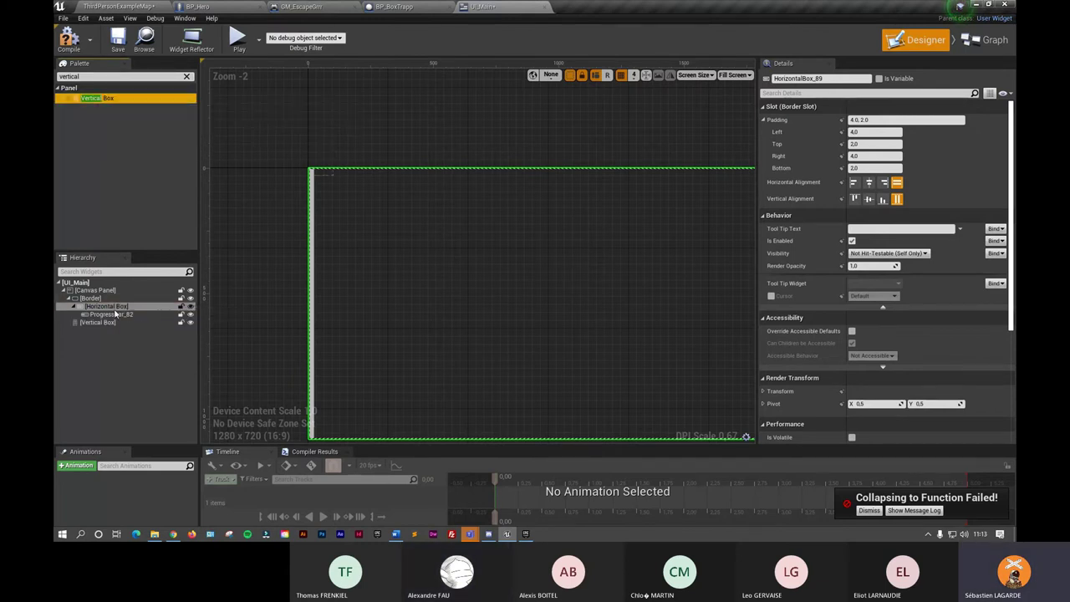
pyautogui.click(108, 315)
# Move ProgressBar_82 into the Vertical Box and delete the empty Horizontal Box
pyautogui.moveTo(115, 316); pyautogui.dragTo(110, 324)
pyautogui.click(102, 315)
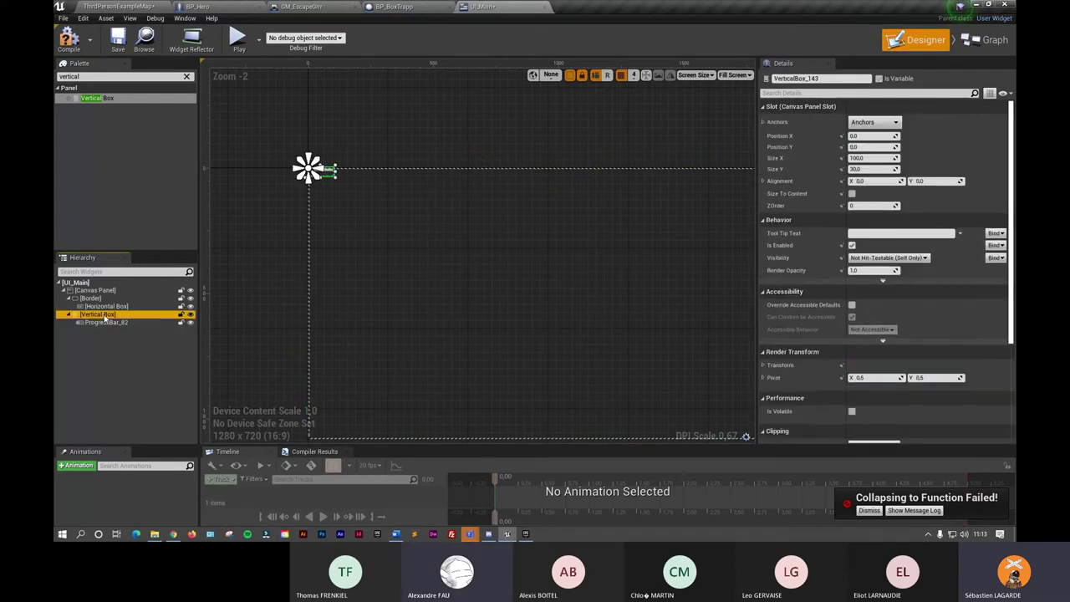
pyautogui.click(116, 306)
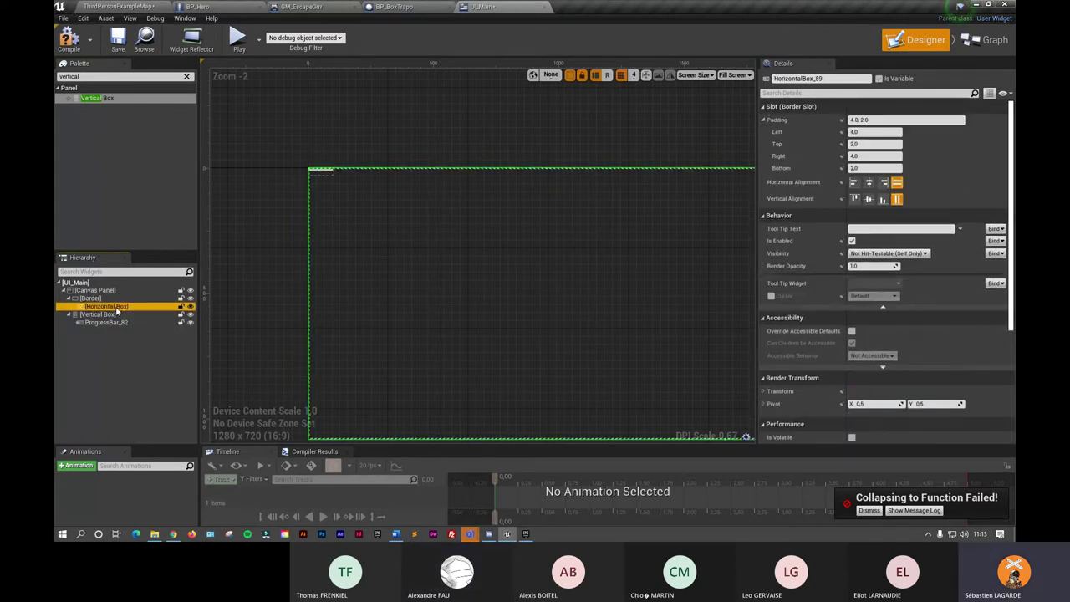
pyautogui.press('Delete')
# Set the Vertical Box Size X to 500 and Size Y to 30
pyautogui.click(114, 307)
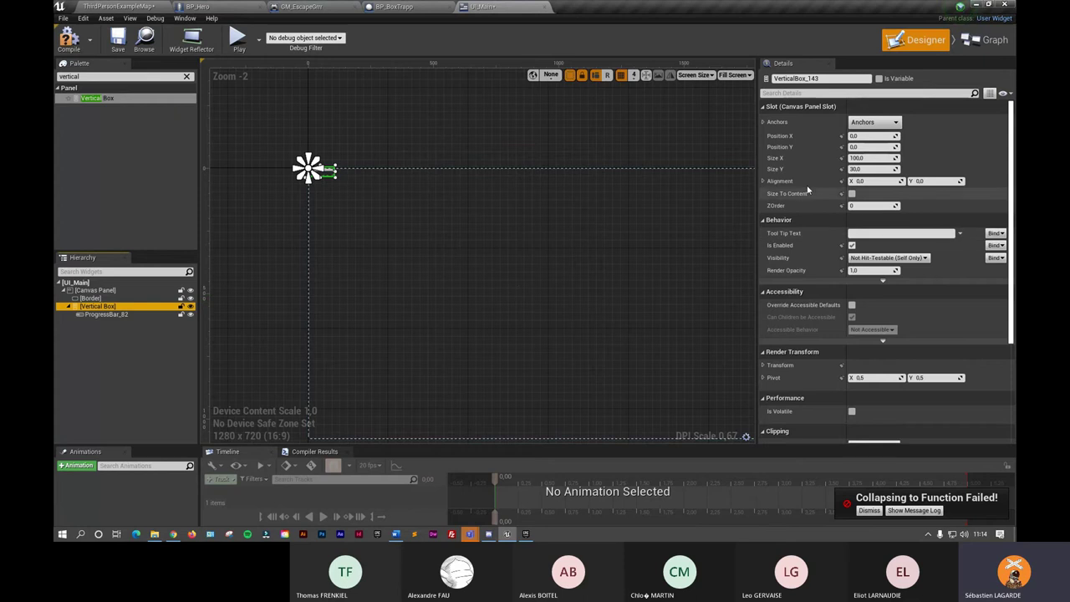
pyautogui.click(861, 158)
pyautogui.write('500')
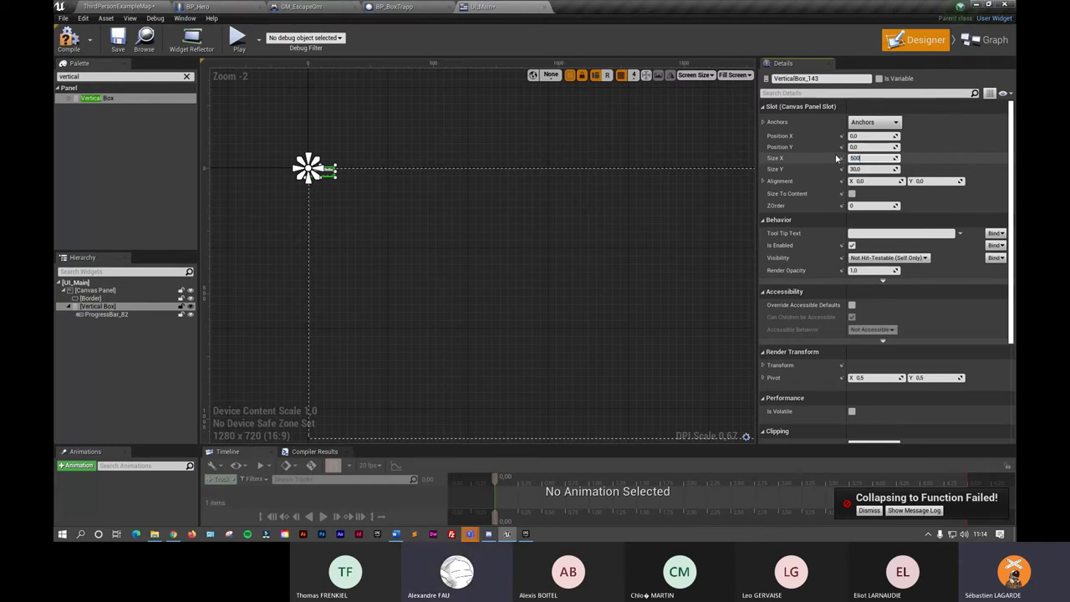
pyautogui.click(863, 169)
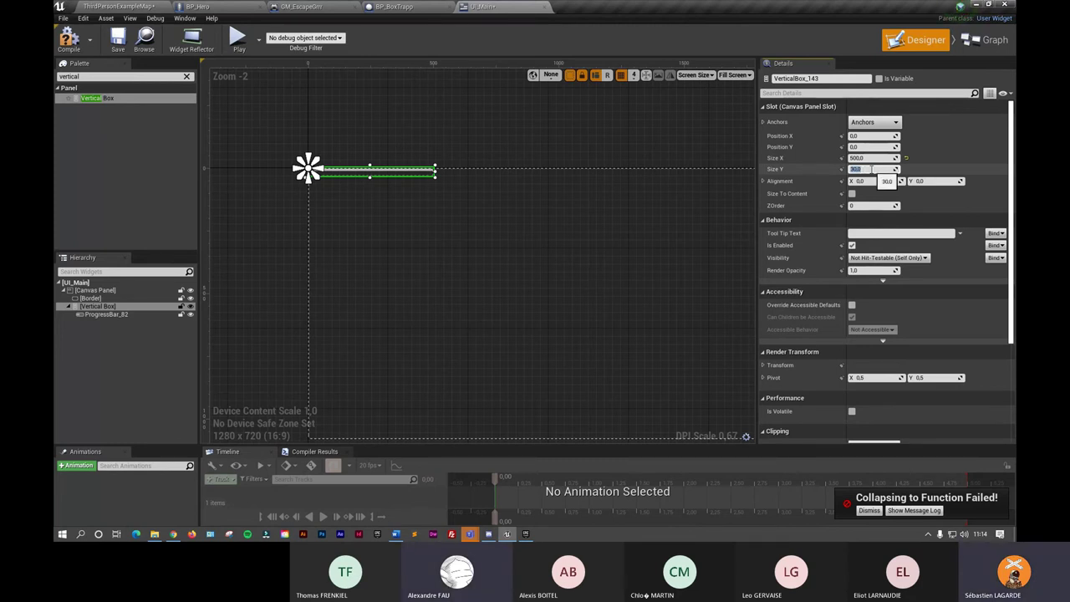
pyautogui.click(148, 314)
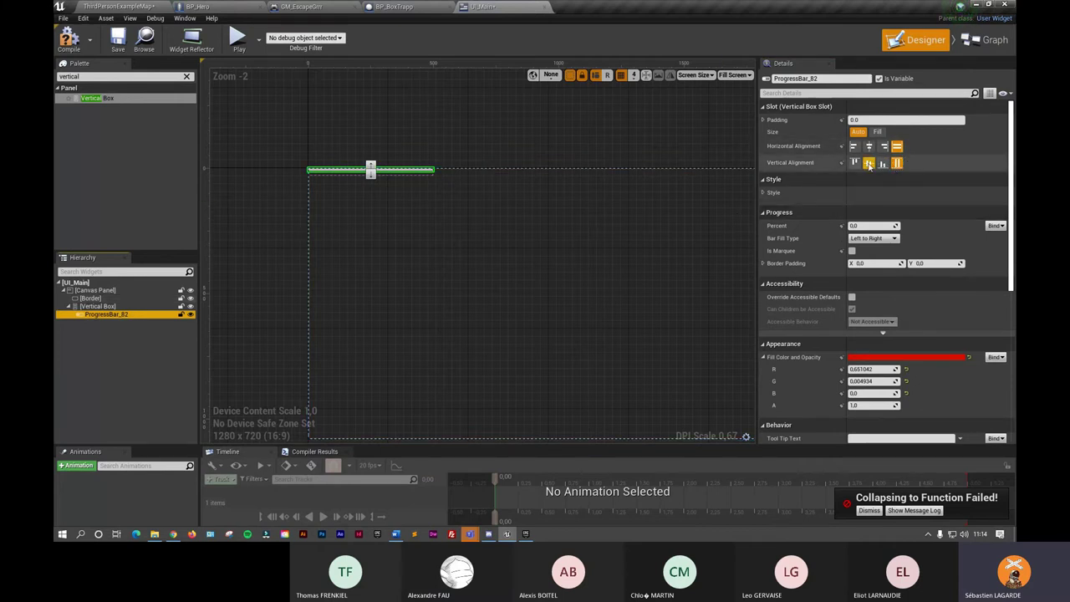
pyautogui.click(897, 163)
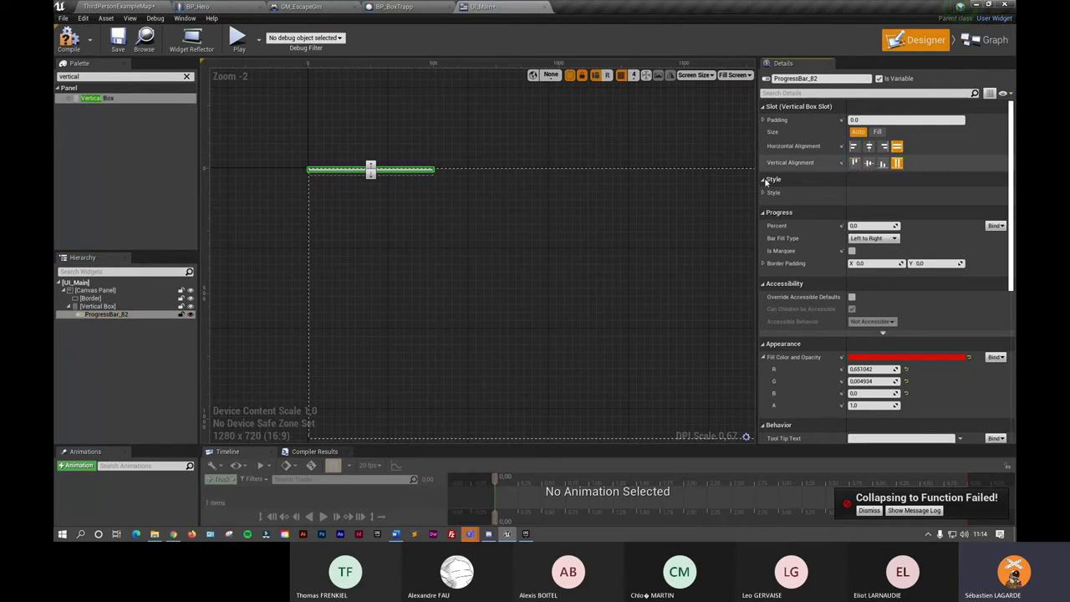
pyautogui.click(98, 306)
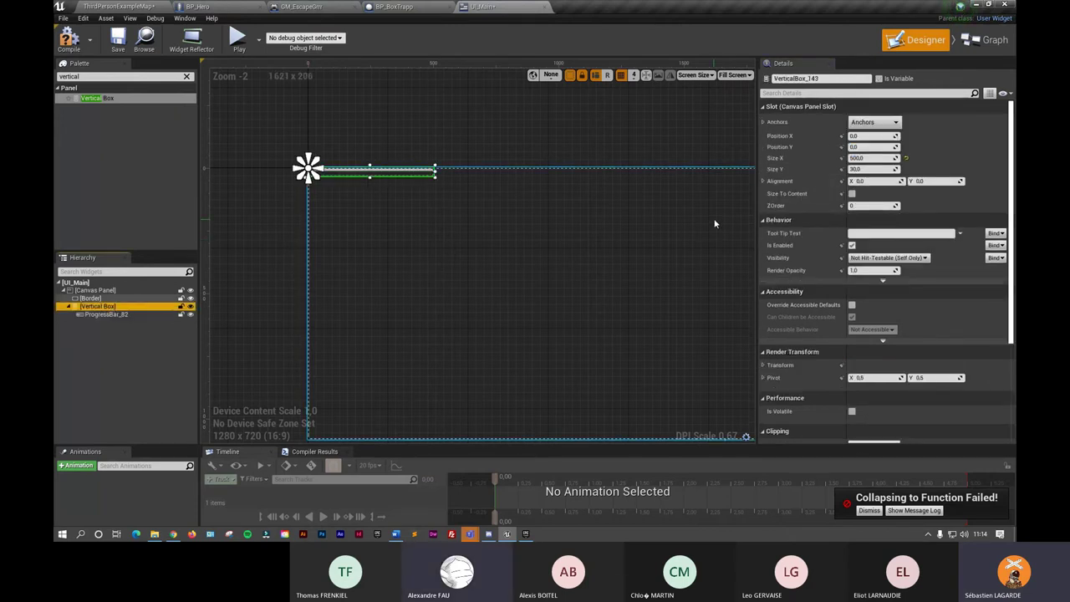
# Anchor the Vertical Box top-left, shift Position X toward centre, and set Position Y to 30
pyautogui.click(896, 123)
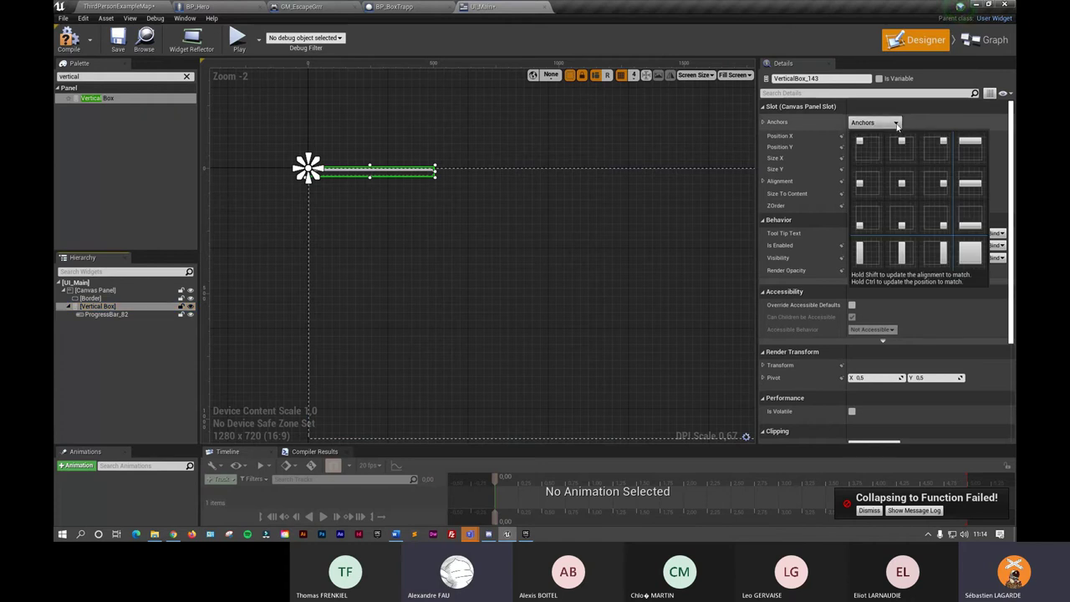
pyautogui.click(867, 147)
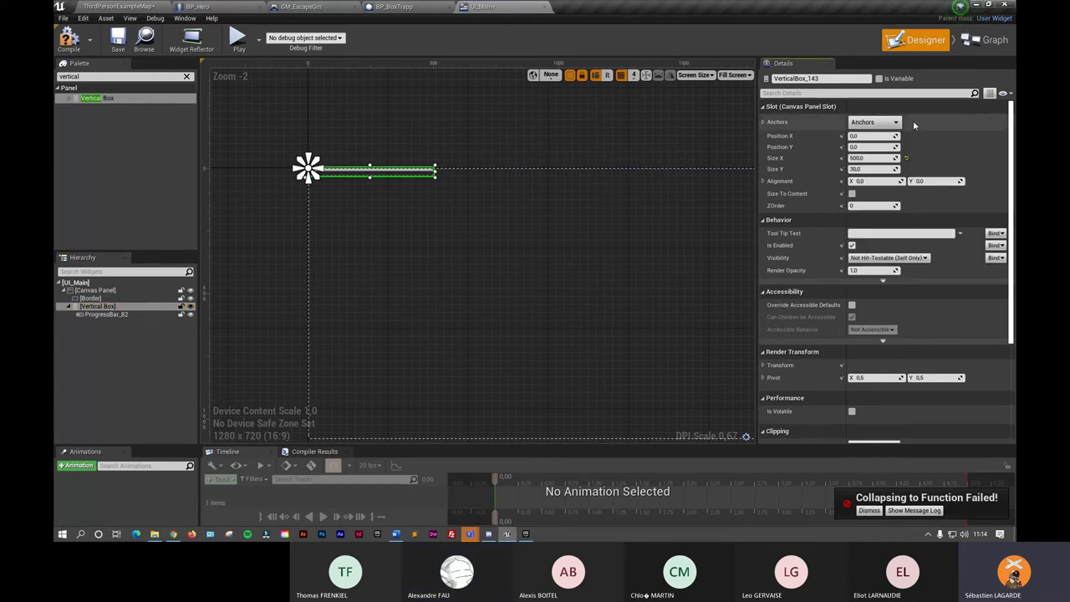
pyautogui.moveTo(860, 137)
pyautogui.mouseDown()
pyautogui.moveTo(873, 135)
pyautogui.moveTo(861, 147)
pyautogui.mouseUp()
pyautogui.click(866, 147)
pyautogui.press('Tab')
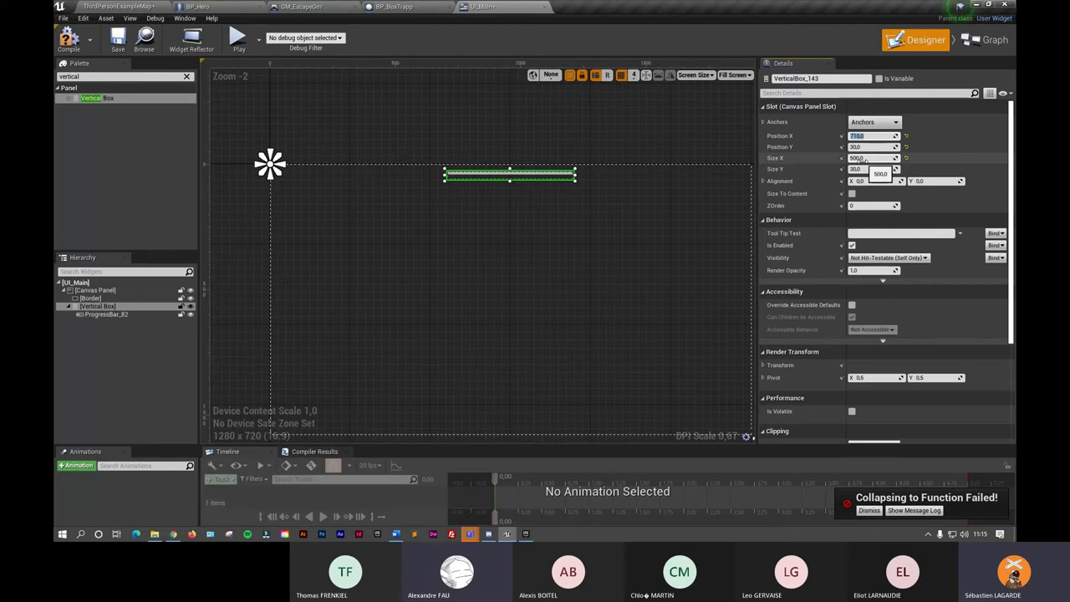
# Rename ProgressBar_82 in the Hierarchy to Pb_Life and reselect it
pyautogui.click(108, 315)
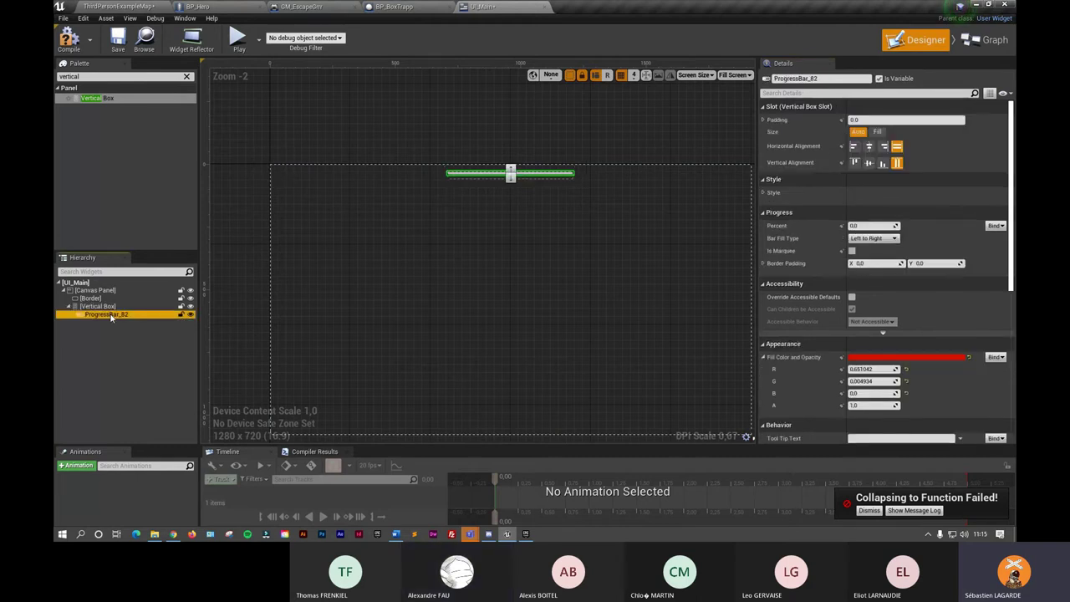
pyautogui.doubleClick(111, 316)
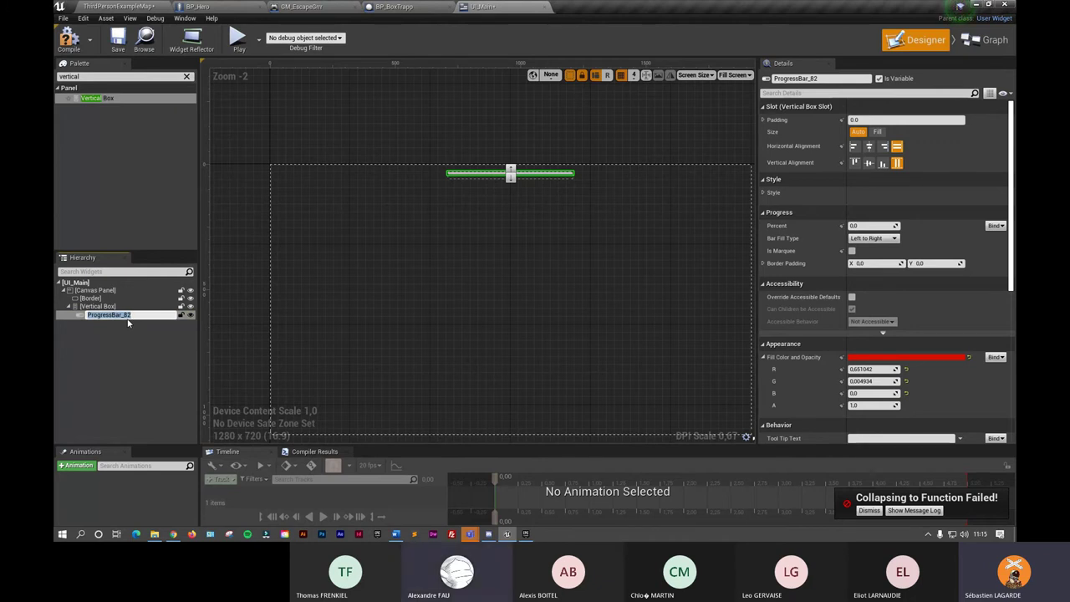
pyautogui.write('Pb_L')
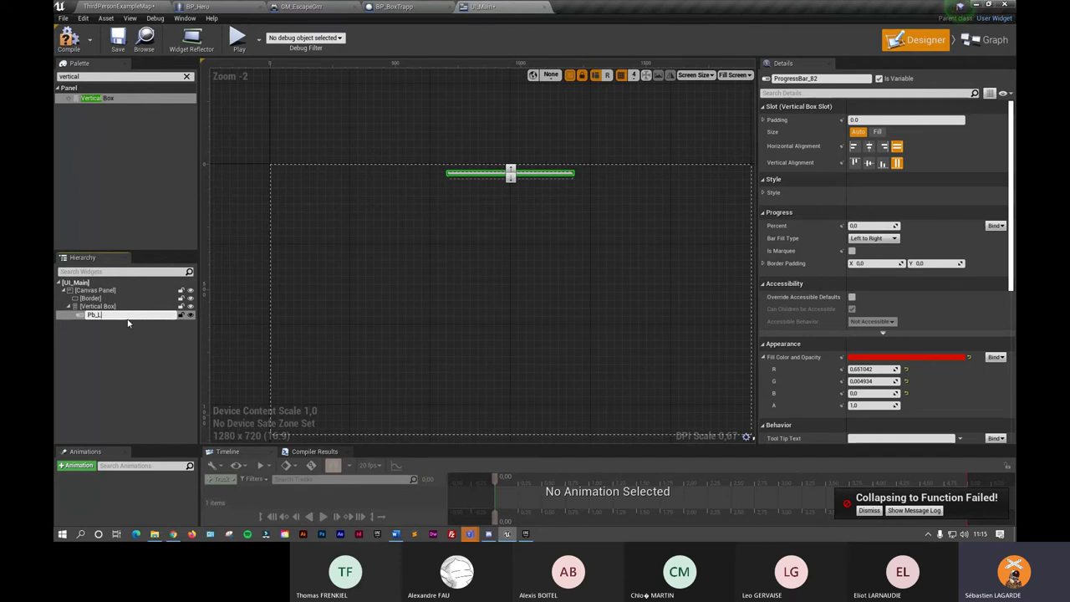
pyautogui.write('ife')
pyautogui.click(137, 333)
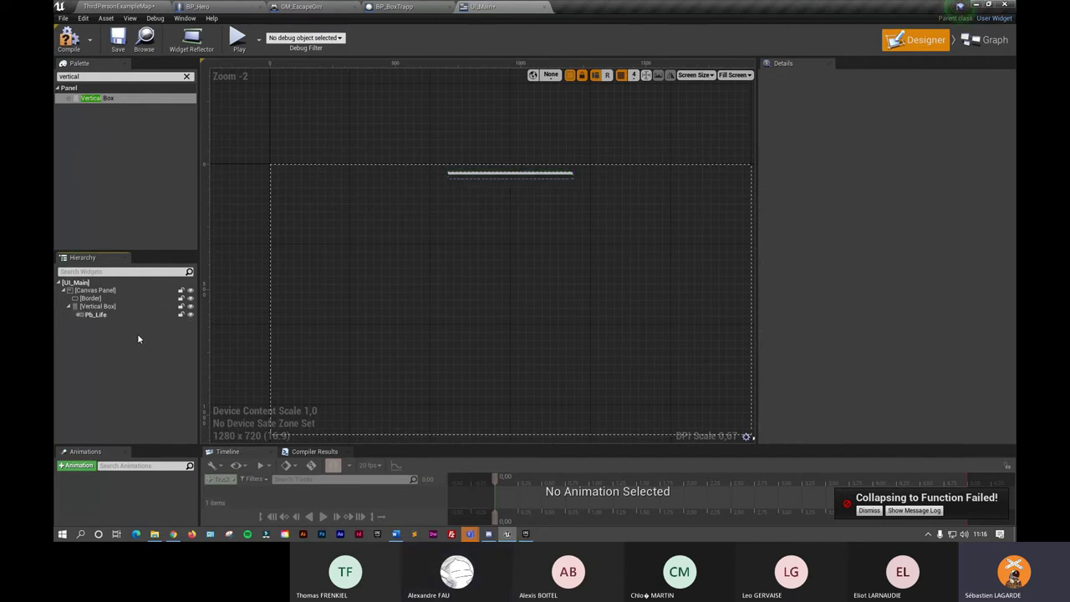
pyautogui.click(109, 317)
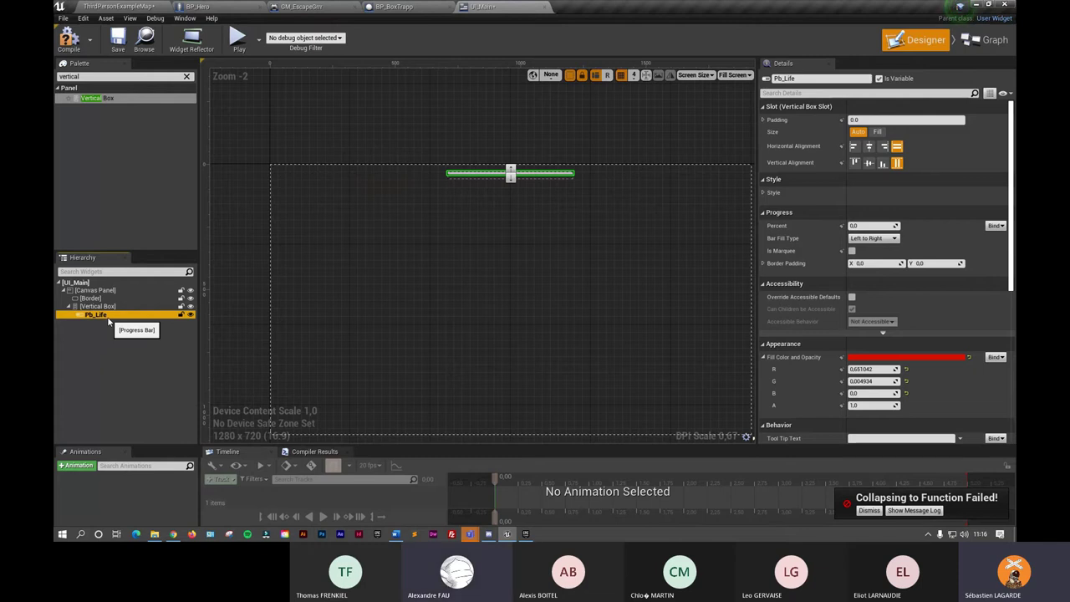
# Set Pb_Life's slot size to Fill with a value of 0.5
pyautogui.click(877, 131)
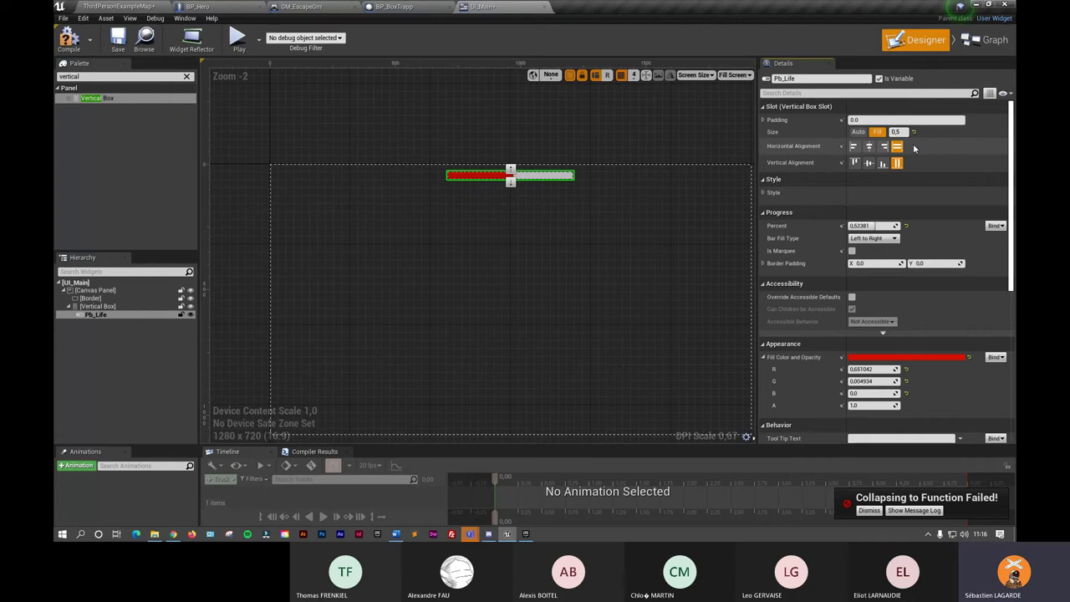
pyautogui.click(896, 132)
pyautogui.press('Return')
# Duplicate Pb_Life, then delete the Pb_Life_1 copy so only one bar remains
pyautogui.rightClick(106, 316)
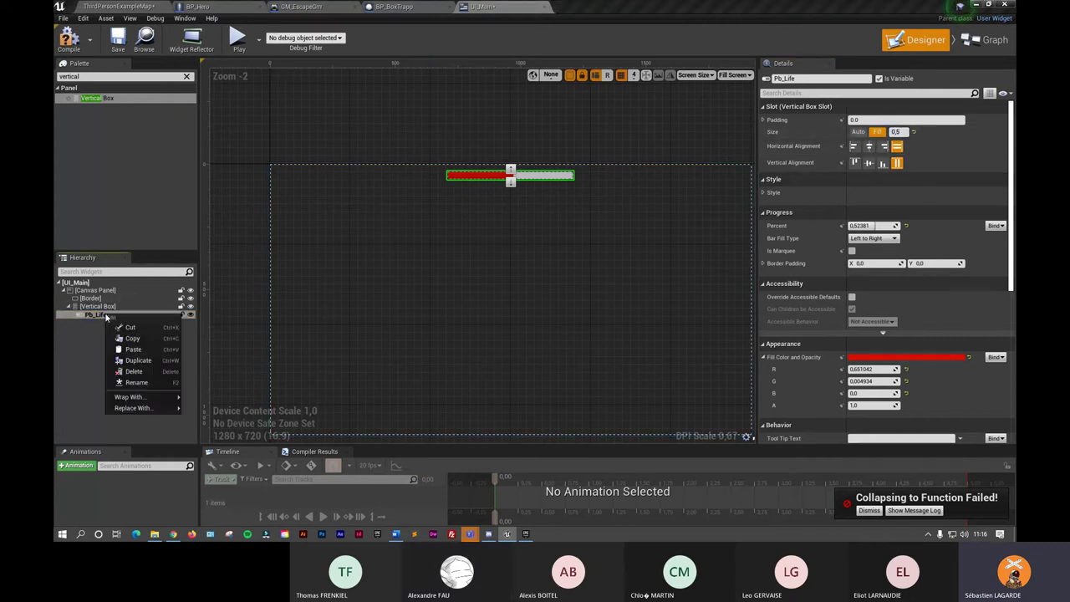
pyautogui.click(136, 360)
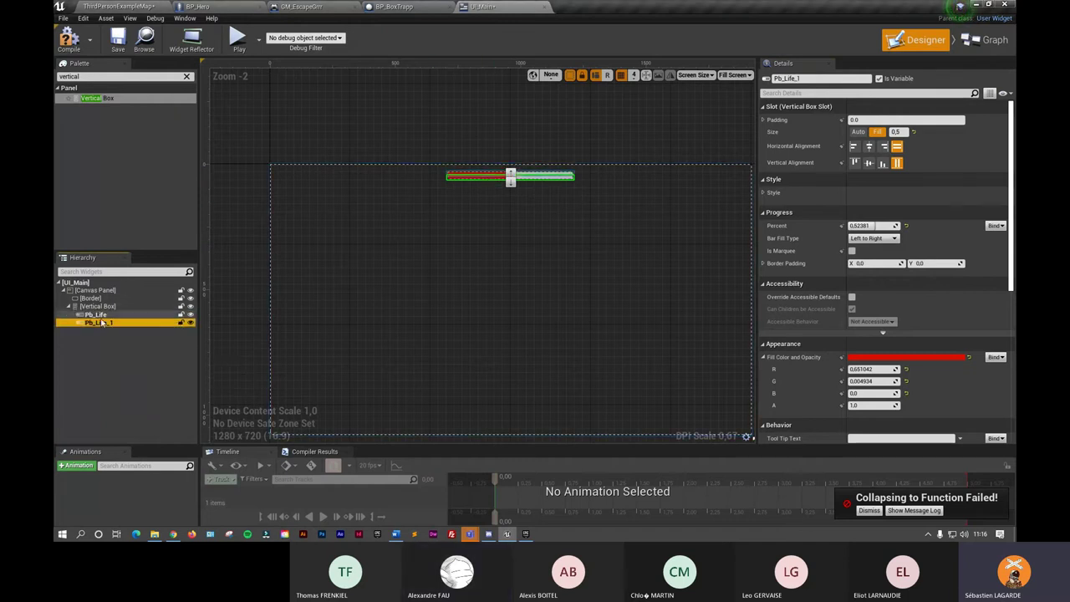
pyautogui.click(500, 175)
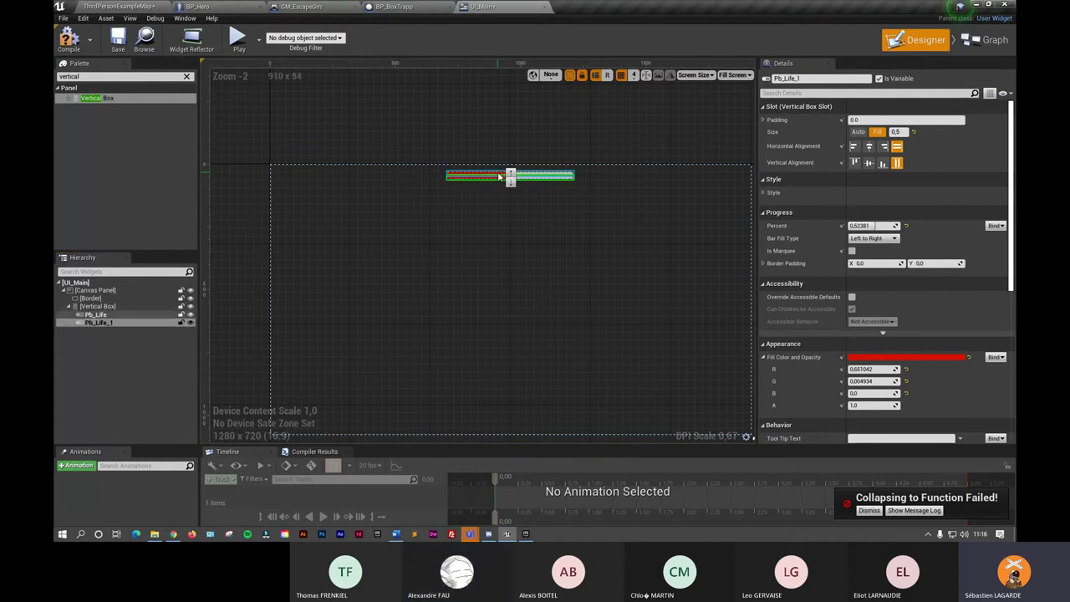
pyautogui.press('Delete')
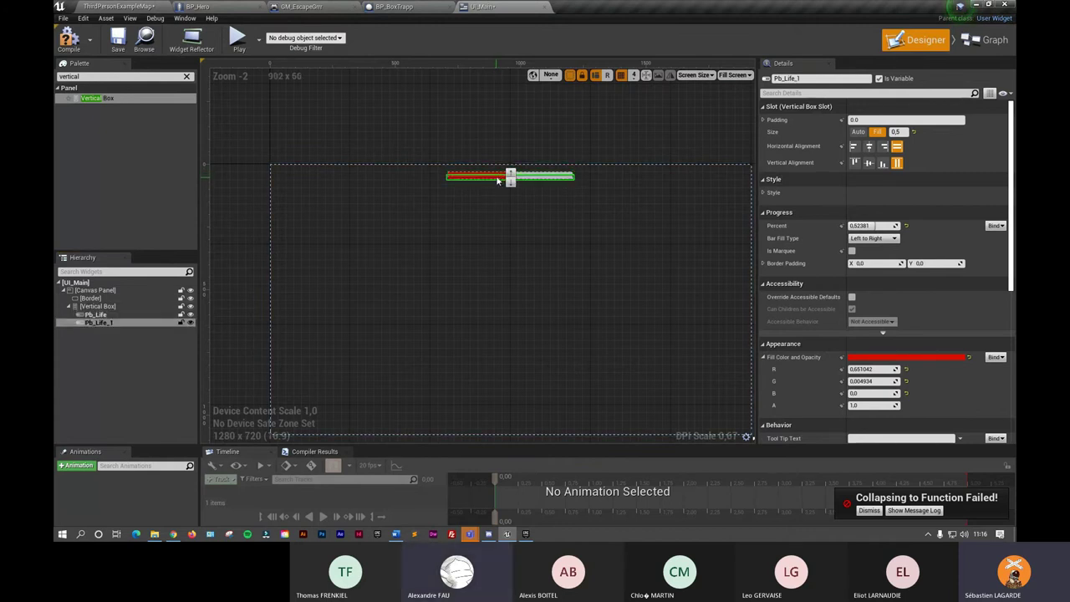
pyautogui.scroll(1, 676, 269)
pyautogui.scroll(-5, 883, 237)
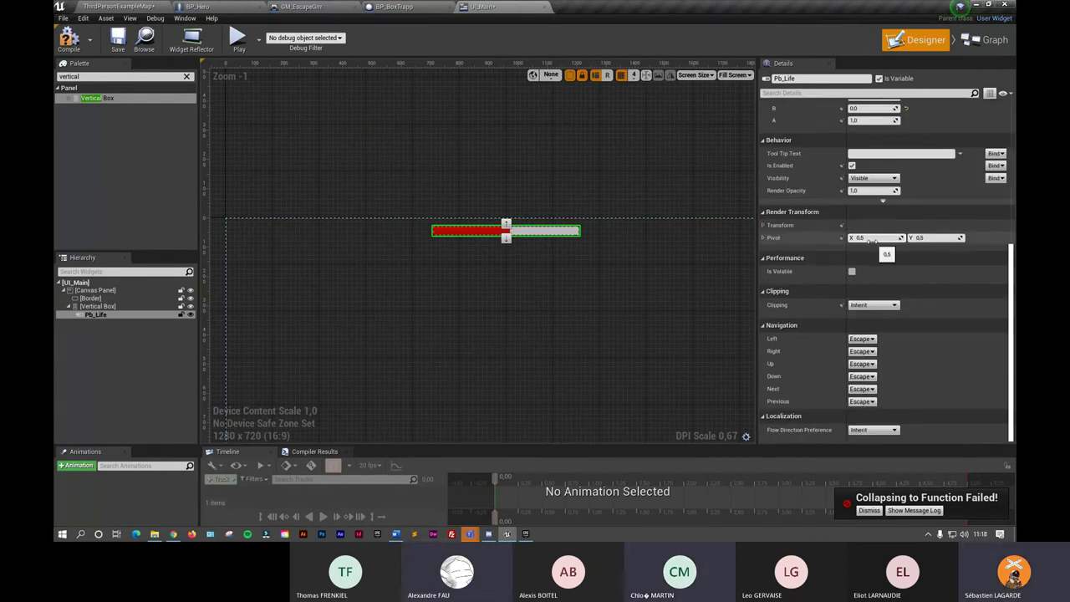
pyautogui.hotkey('alt', 'Tab')
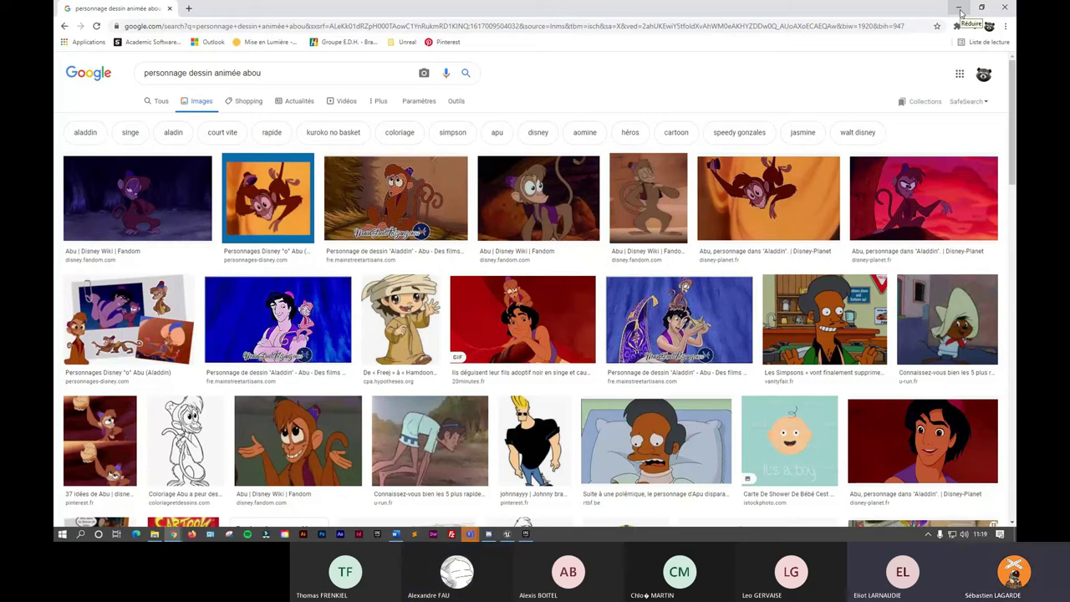
pyautogui.click(960, 10)
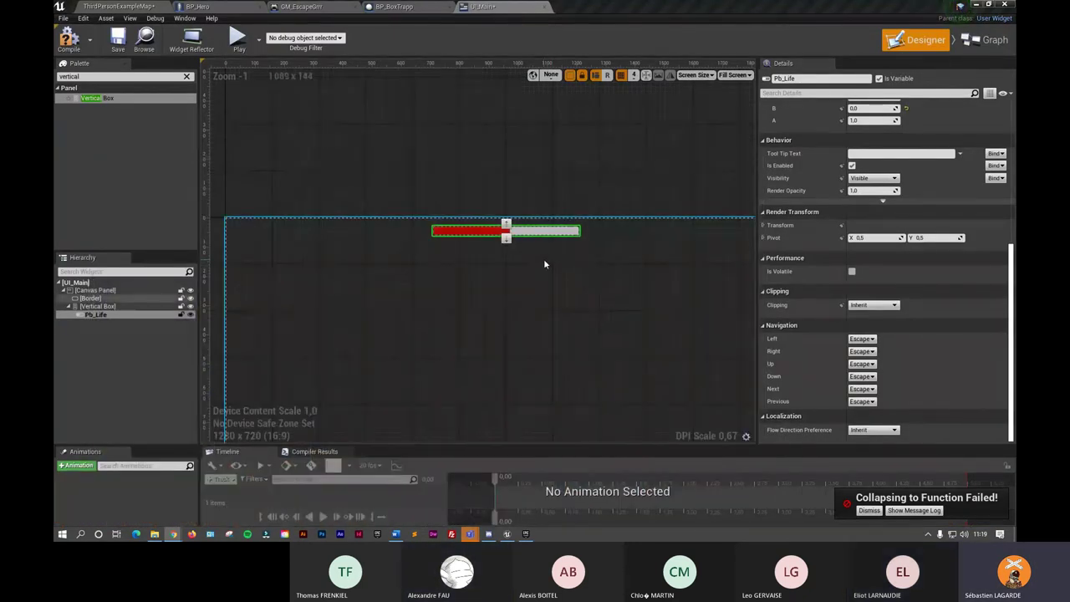
pyautogui.scroll(-3, 552, 276)
pyautogui.moveTo(597, 179); pyautogui.dragTo(513, 143, button='right')
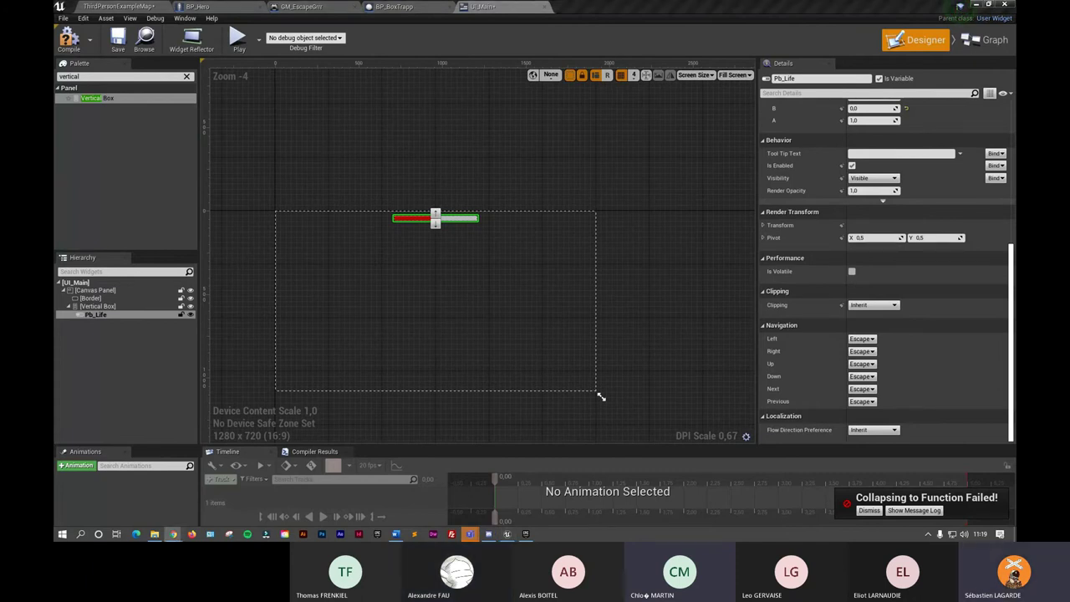
pyautogui.scroll(1, 305, 385)
pyautogui.click(506, 160)
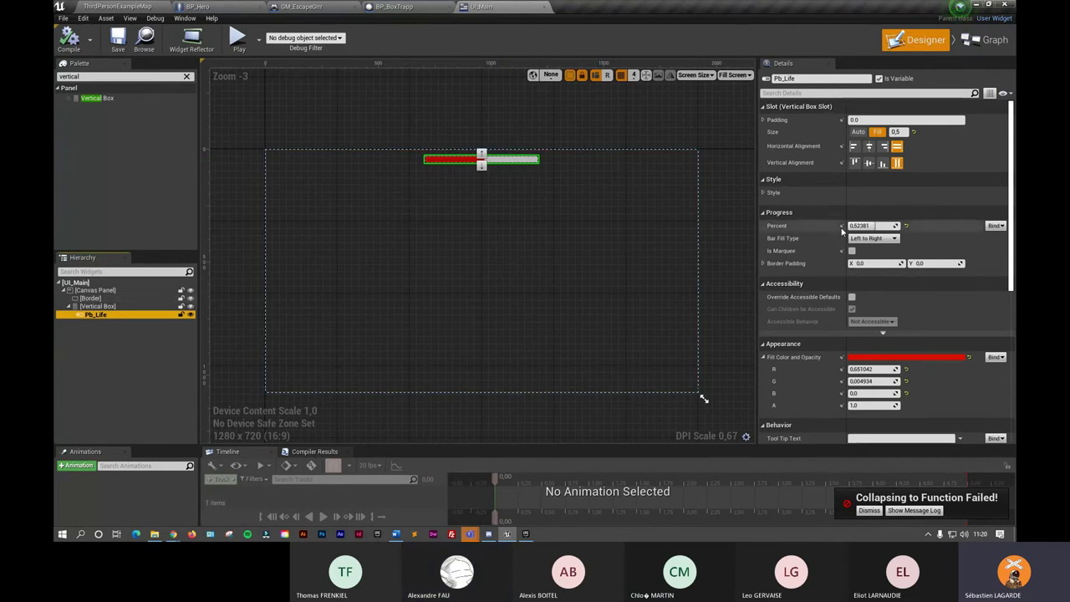
# Set Pb_Life's Style background image Draw As to None, after briefly trying Border
pyautogui.click(765, 192)
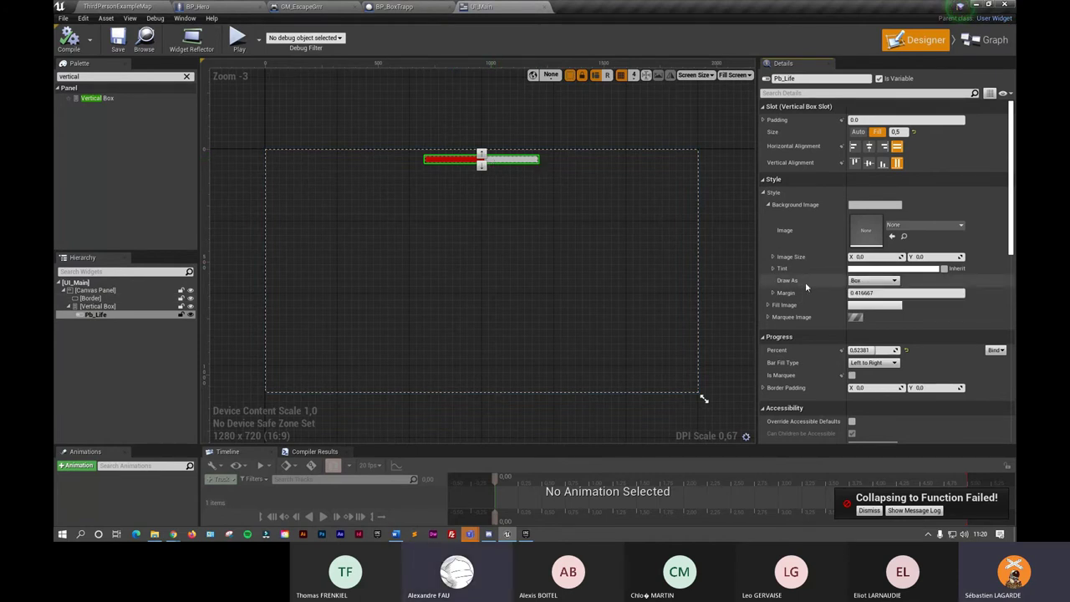
pyautogui.click(894, 281)
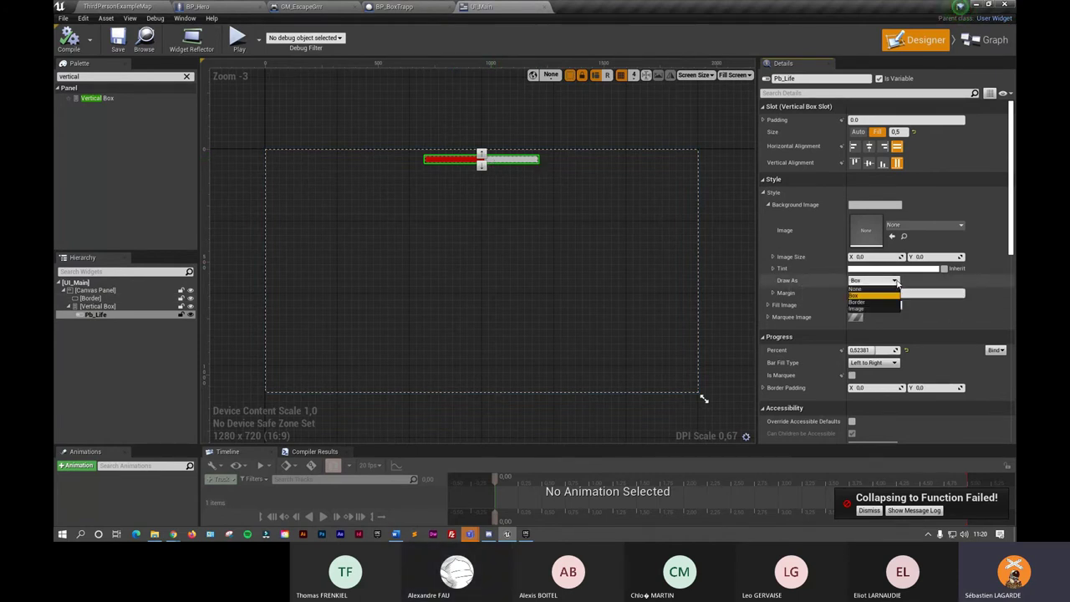
pyautogui.click(872, 291)
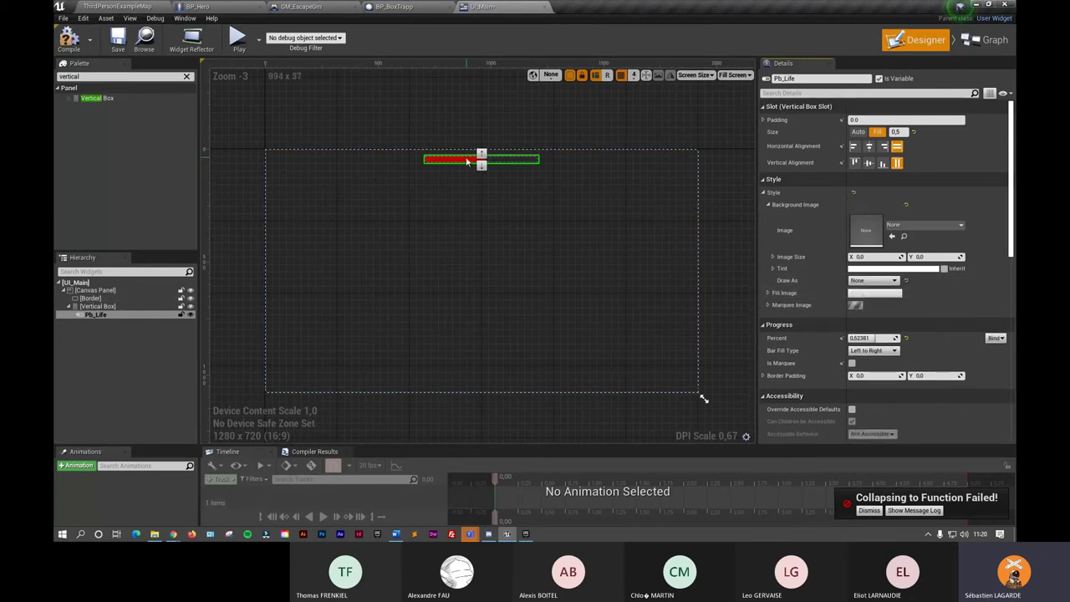
pyautogui.click(888, 284)
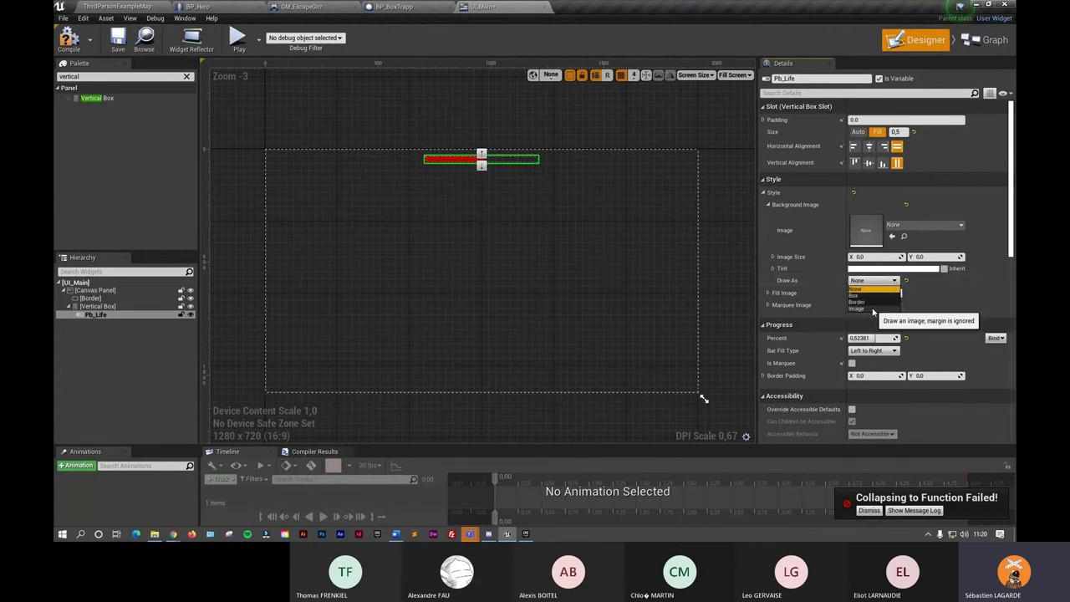
pyautogui.click(874, 302)
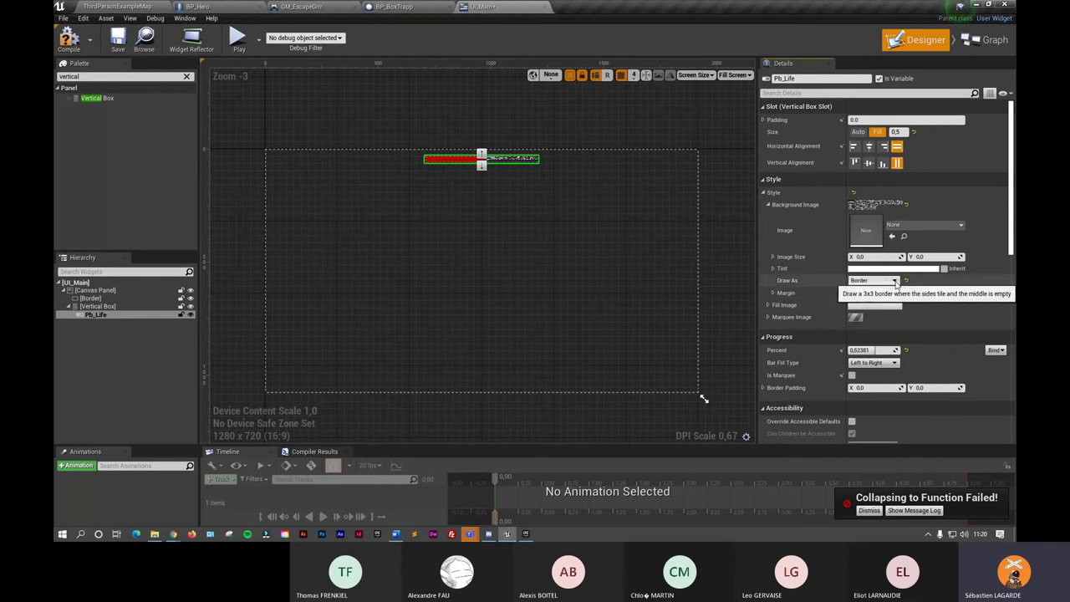
pyautogui.click(895, 282)
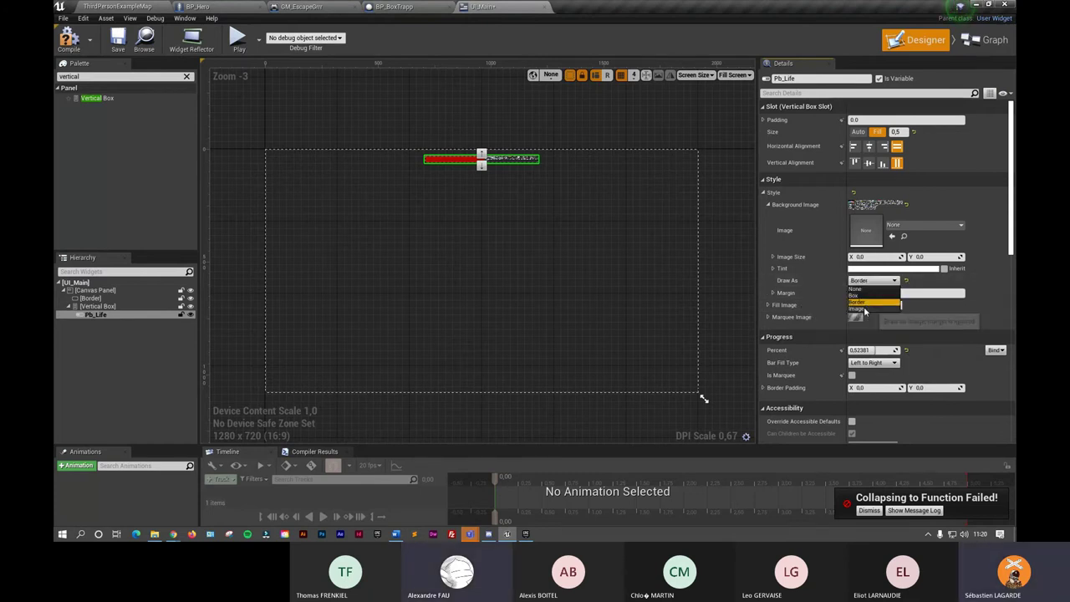
pyautogui.click(861, 289)
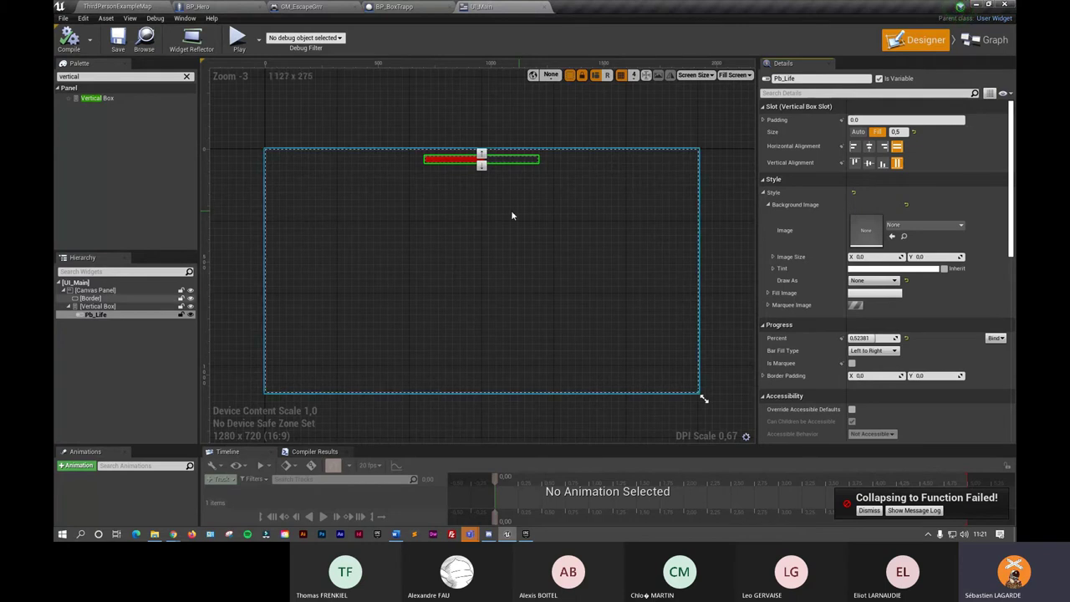
pyautogui.scroll(-1, 364, 108)
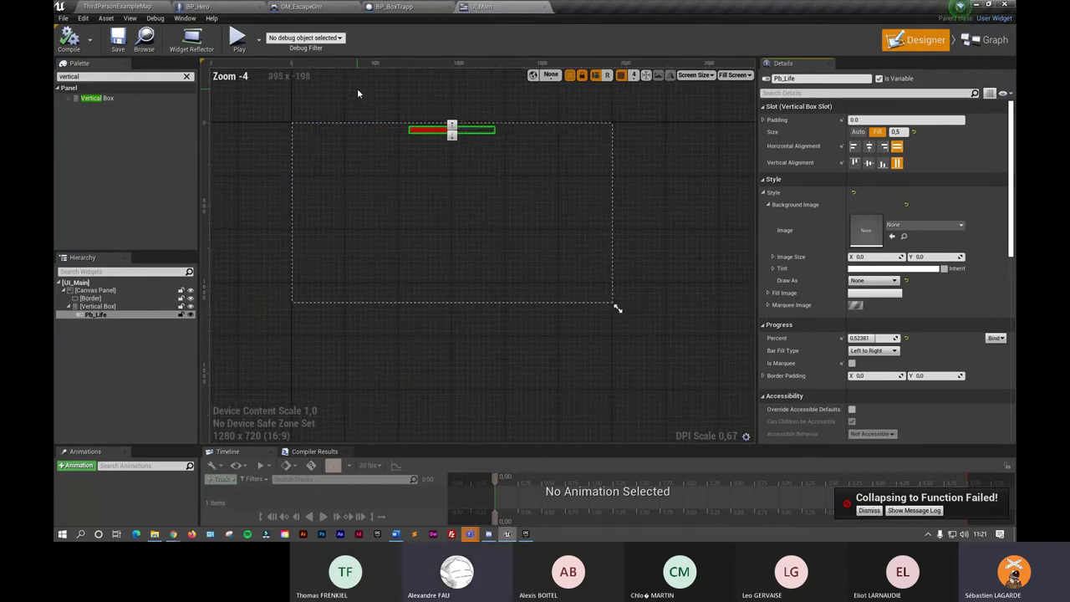
# In the Content Browser's Blueprints folder, create a GameInstance-based Blueprint Class named GI_EscapeGrrr
pyautogui.click(129, 9)
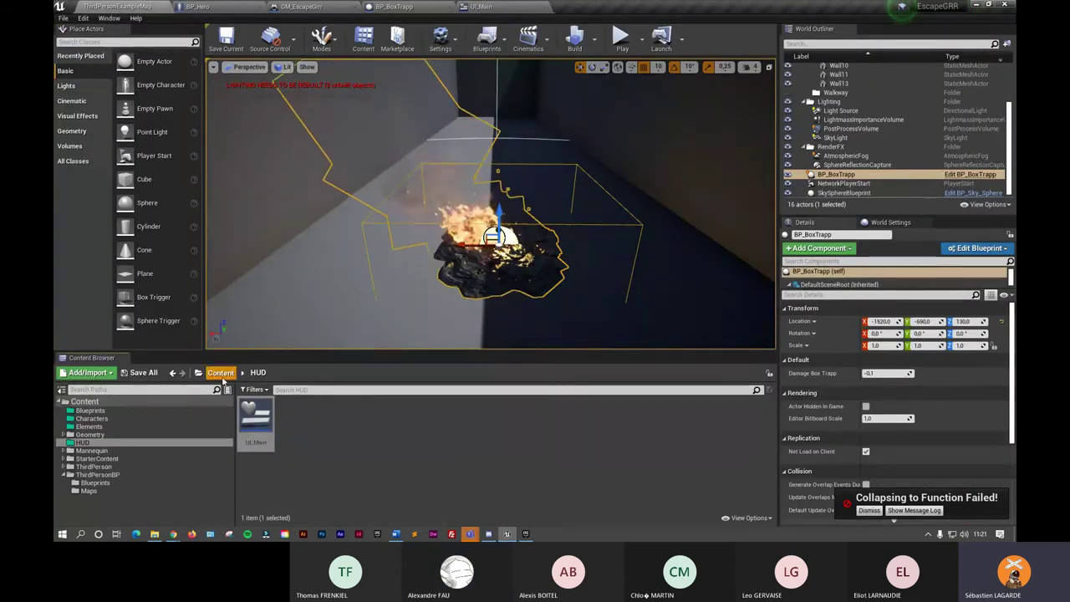
pyautogui.doubleClick(255, 414)
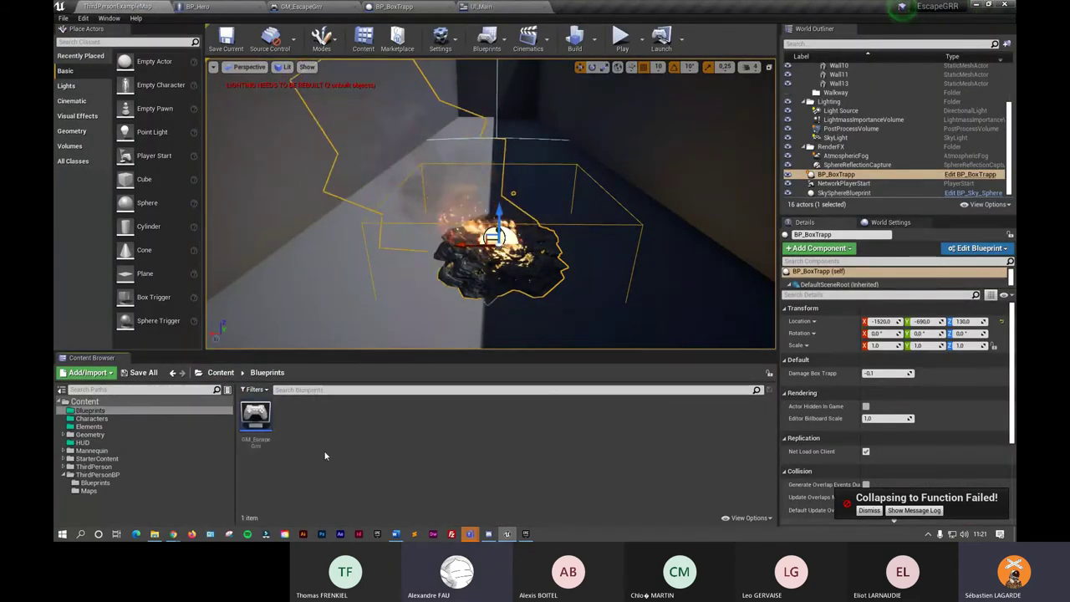
pyautogui.rightClick(325, 456)
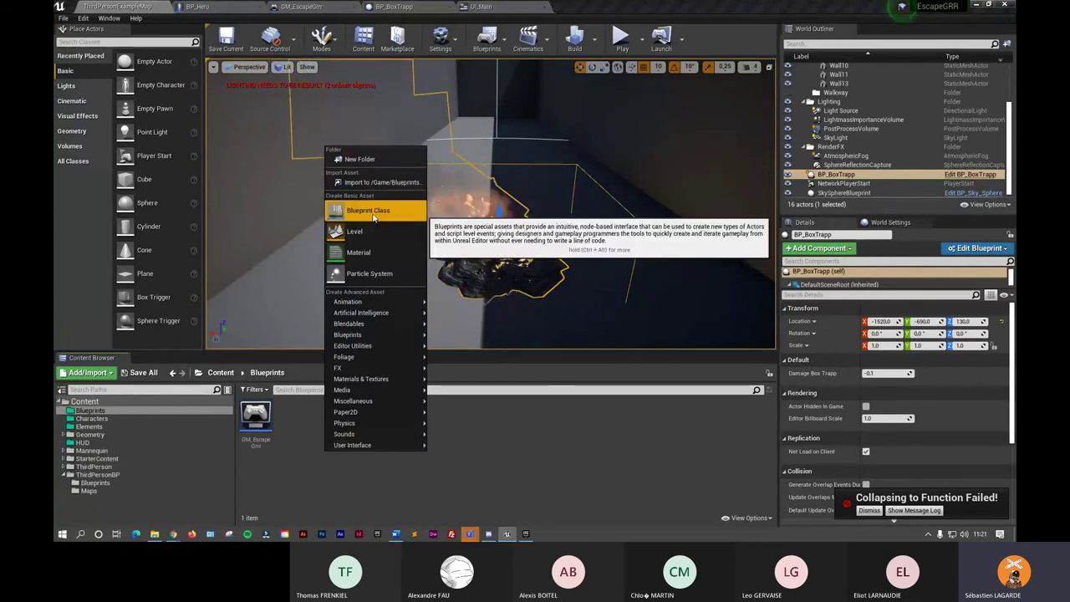
pyautogui.click(373, 215)
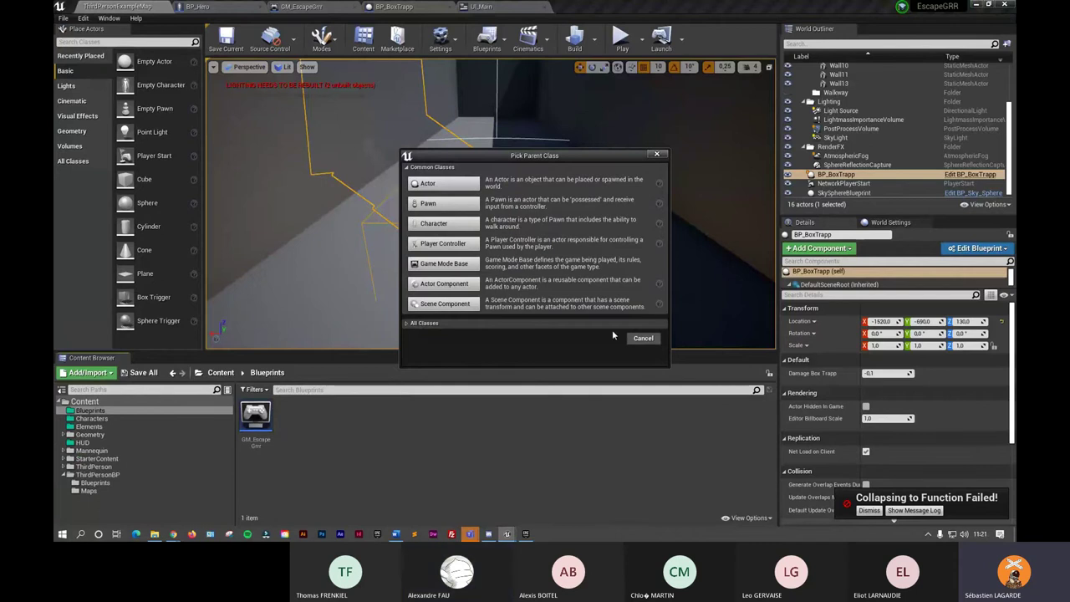
pyautogui.click(408, 324)
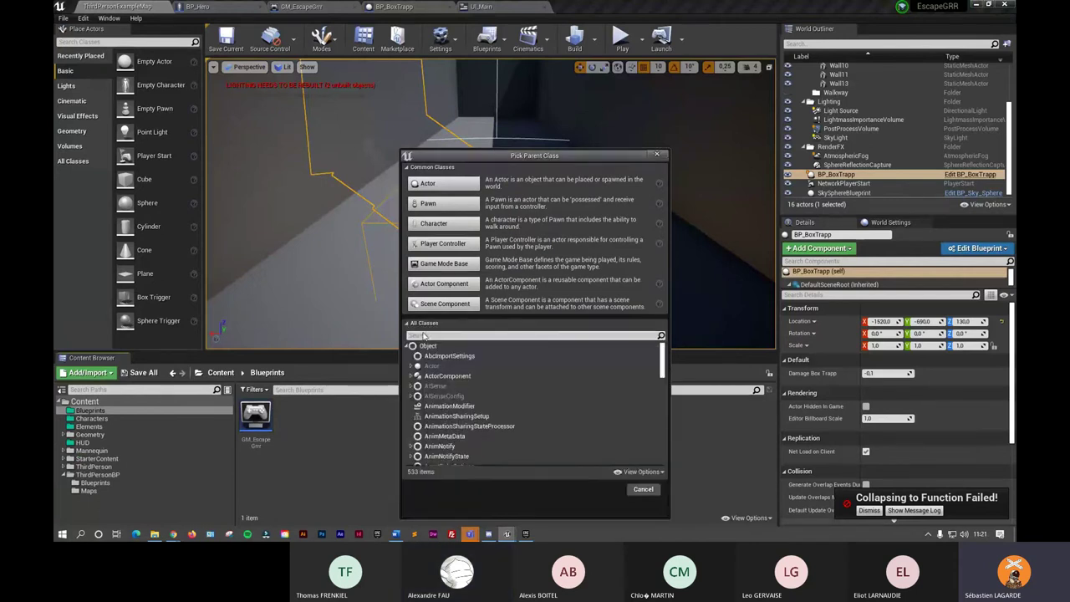
pyautogui.write('Game')
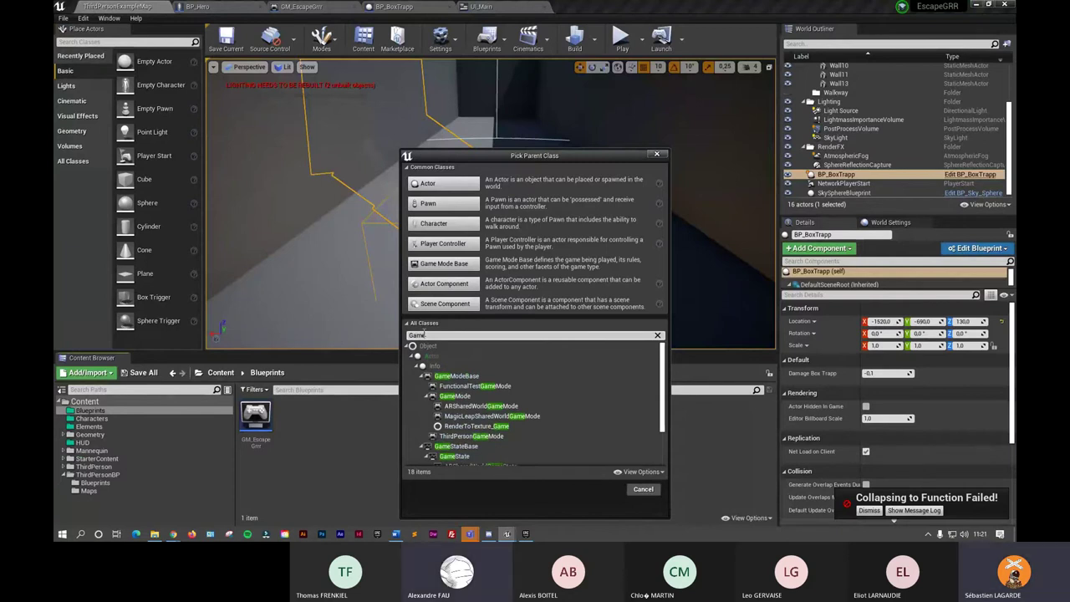
pyautogui.write('i')
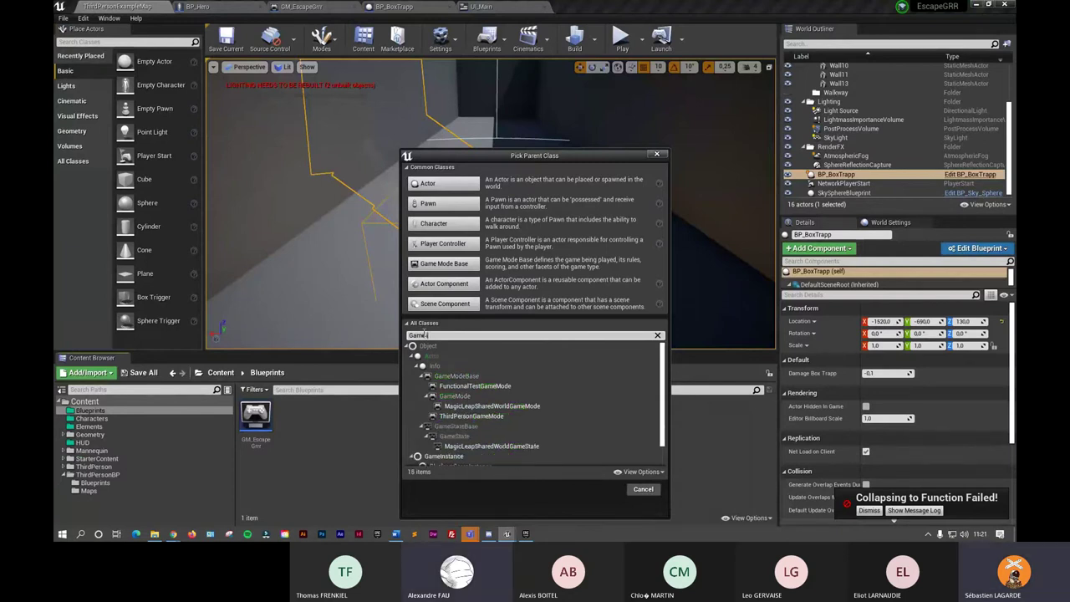
pyautogui.write('n')
pyautogui.click(425, 335)
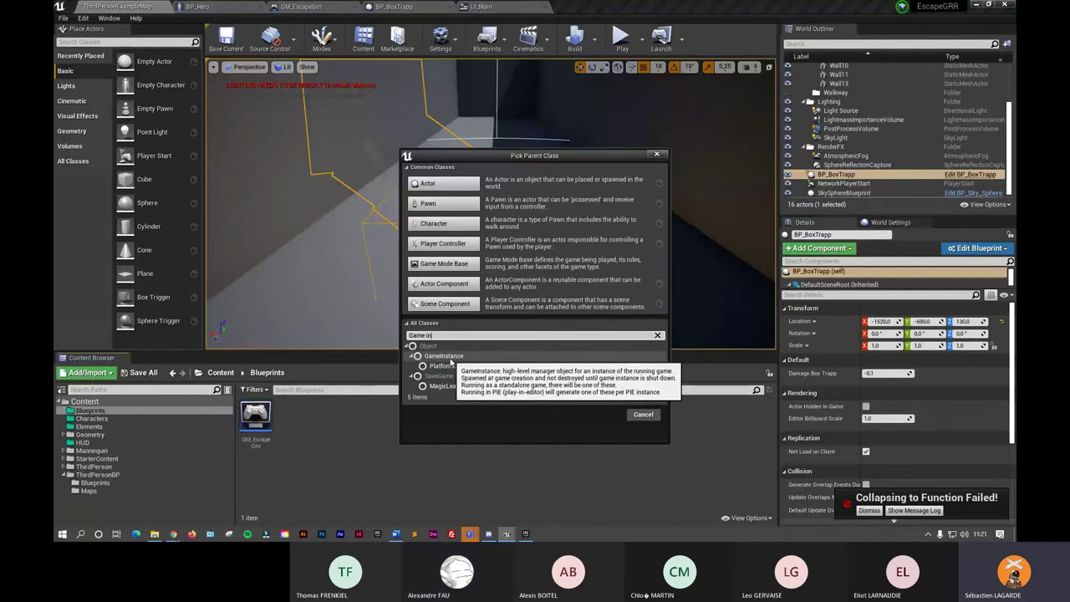
pyautogui.click(443, 357)
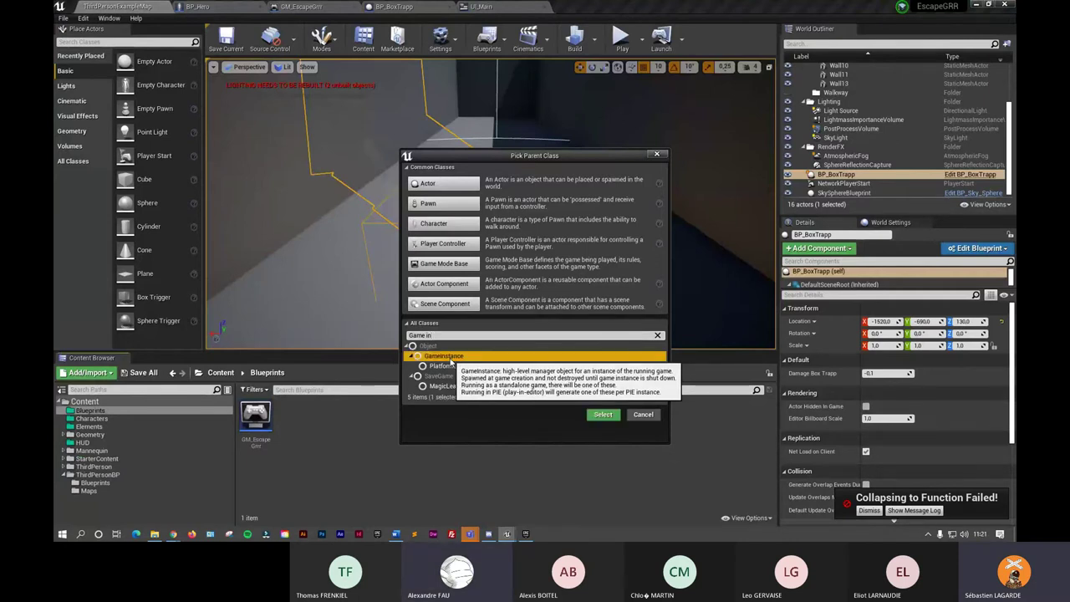
pyautogui.click(603, 414)
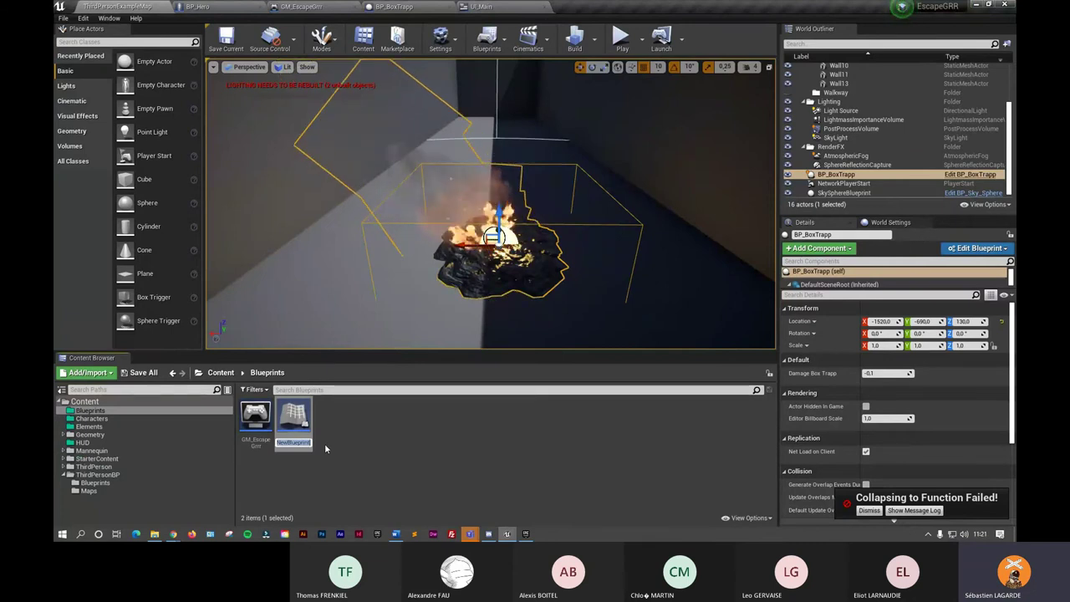
pyautogui.write('GI_EscapeGr')
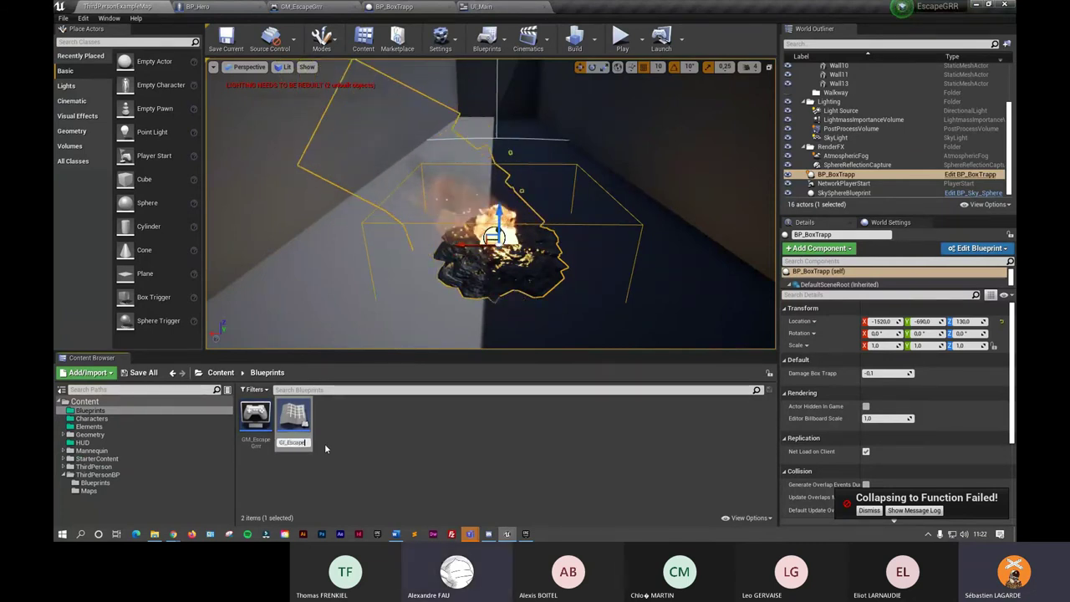
pyautogui.write('rr')
pyautogui.press('Return')
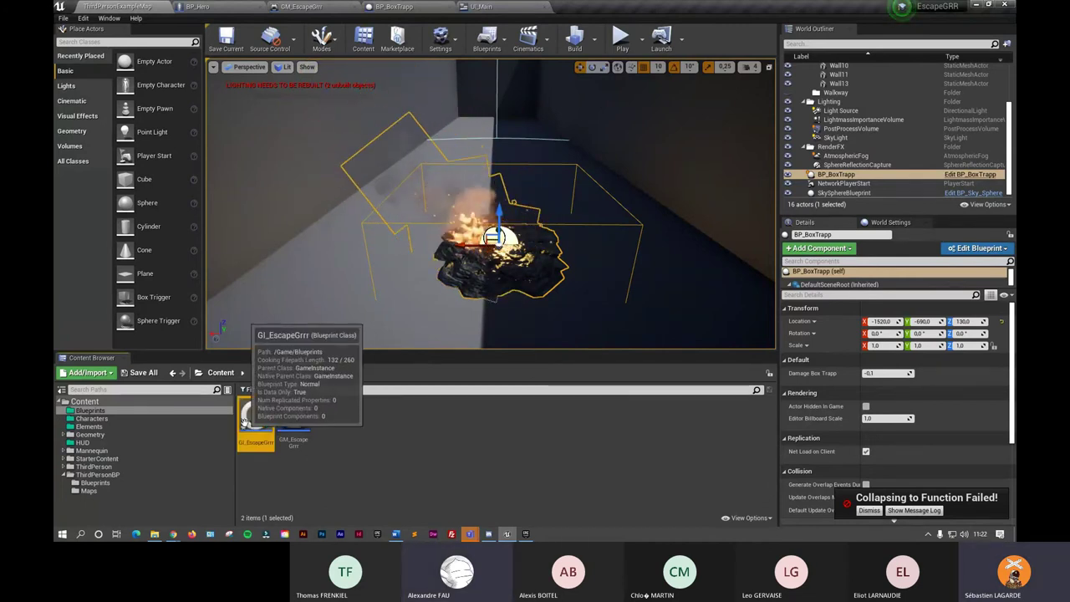
# Open GI_EscapeGrrr, add a new function, and start renaming it to Gestion UIEscape
pyautogui.doubleClick(256, 426)
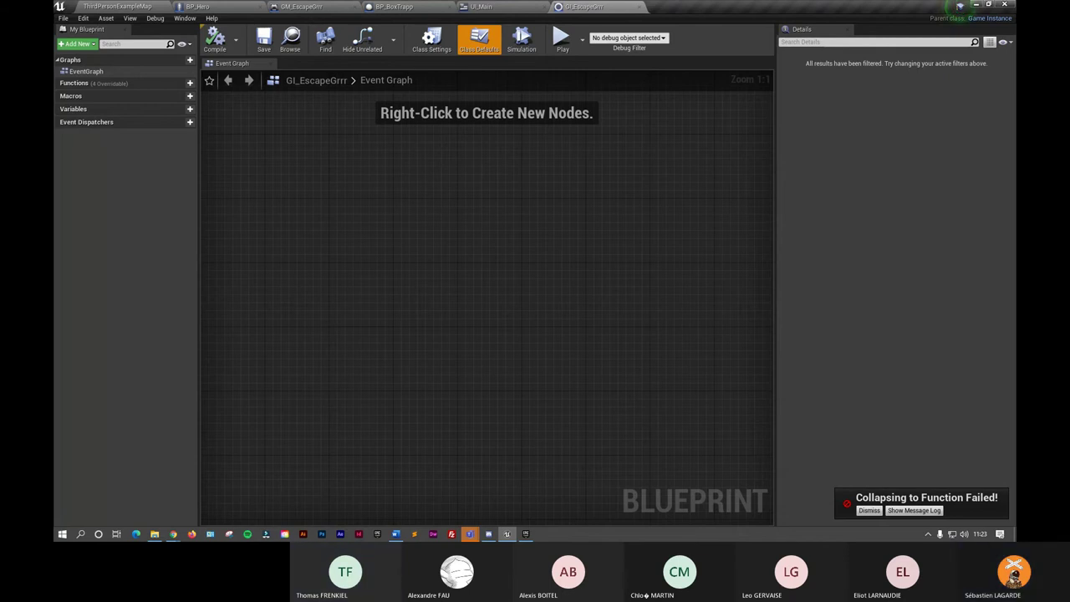
pyautogui.moveTo(469, 275); pyautogui.dragTo(490, 288, button='right')
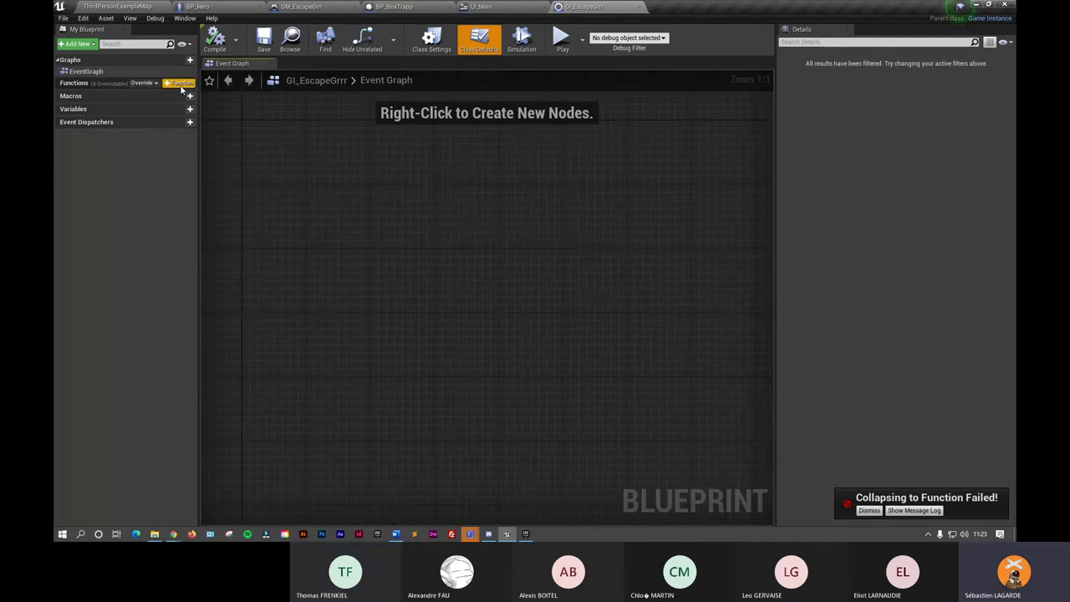
pyautogui.click(180, 84)
pyautogui.moveTo(421, 133); pyautogui.dragTo(394, 204, button='right')
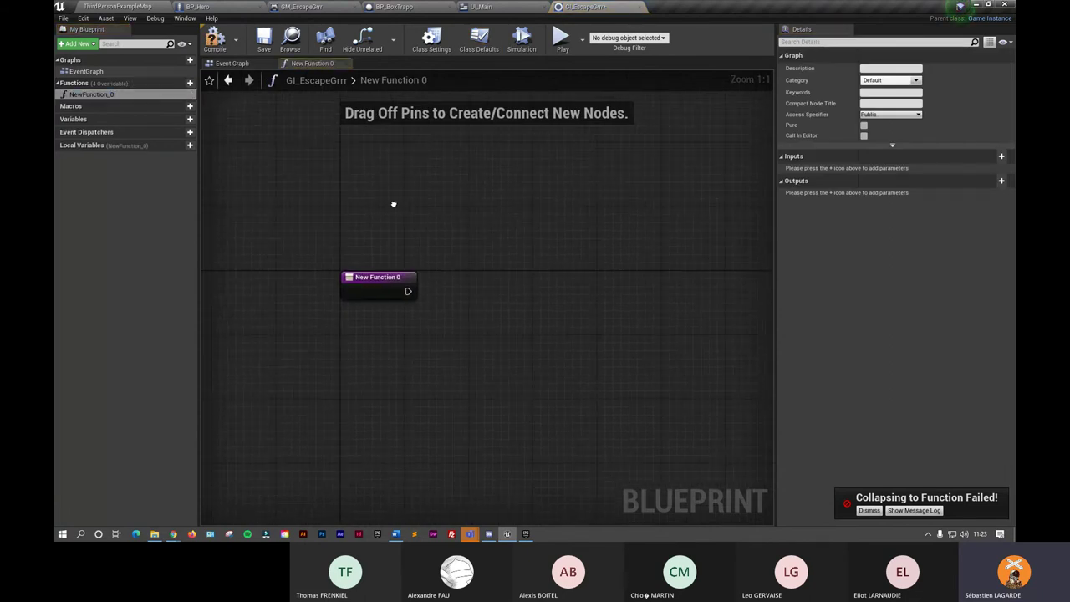
pyautogui.click(365, 275)
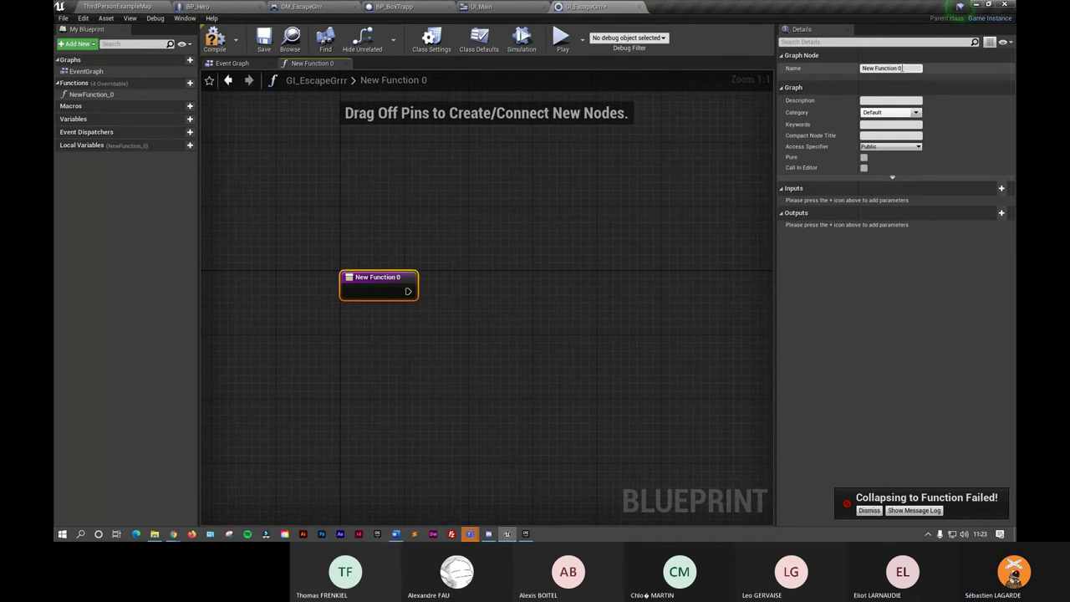
pyautogui.click(878, 68)
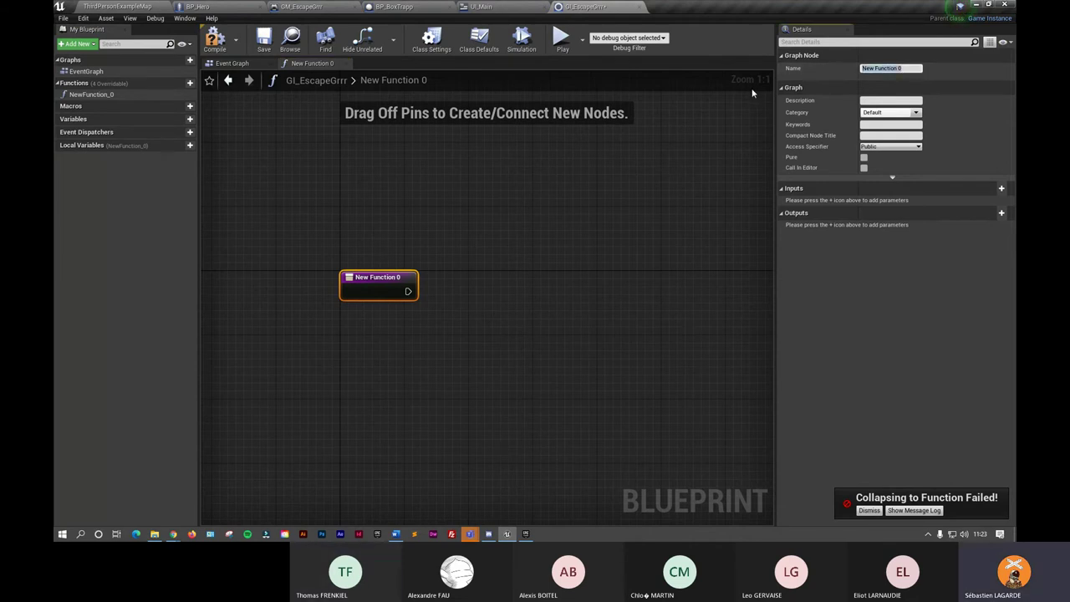
pyautogui.write('G')
pyautogui.write('UIEscape')
# Confirm the name Gestion UIEscape and add a Create Widget node with class UI_Main
pyautogui.click(612, 268)
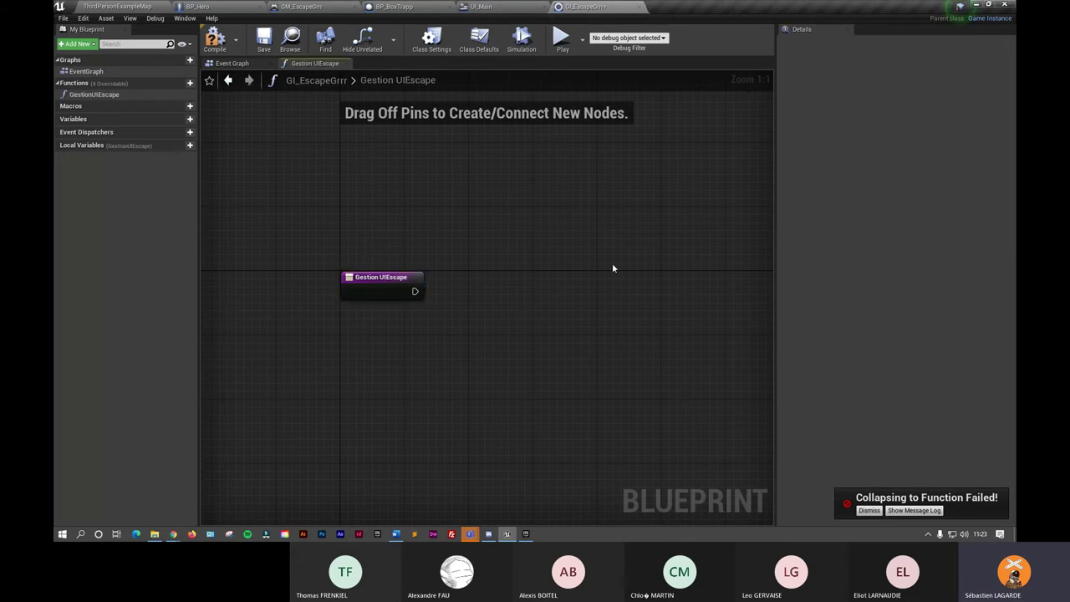
pyautogui.moveTo(410, 284); pyautogui.dragTo(387, 276)
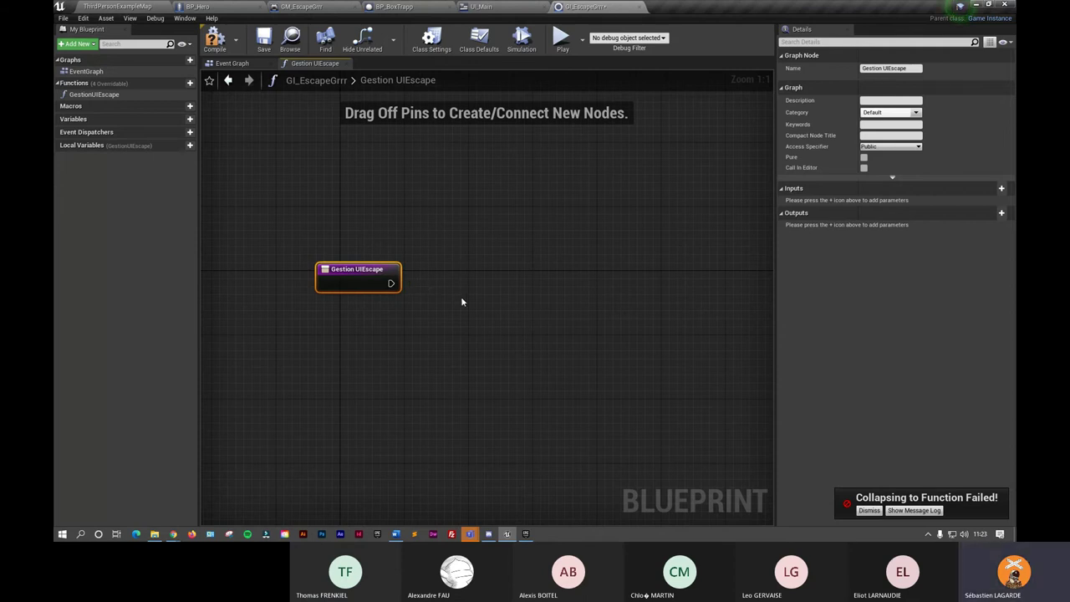
pyautogui.moveTo(390, 284); pyautogui.dragTo(450, 289)
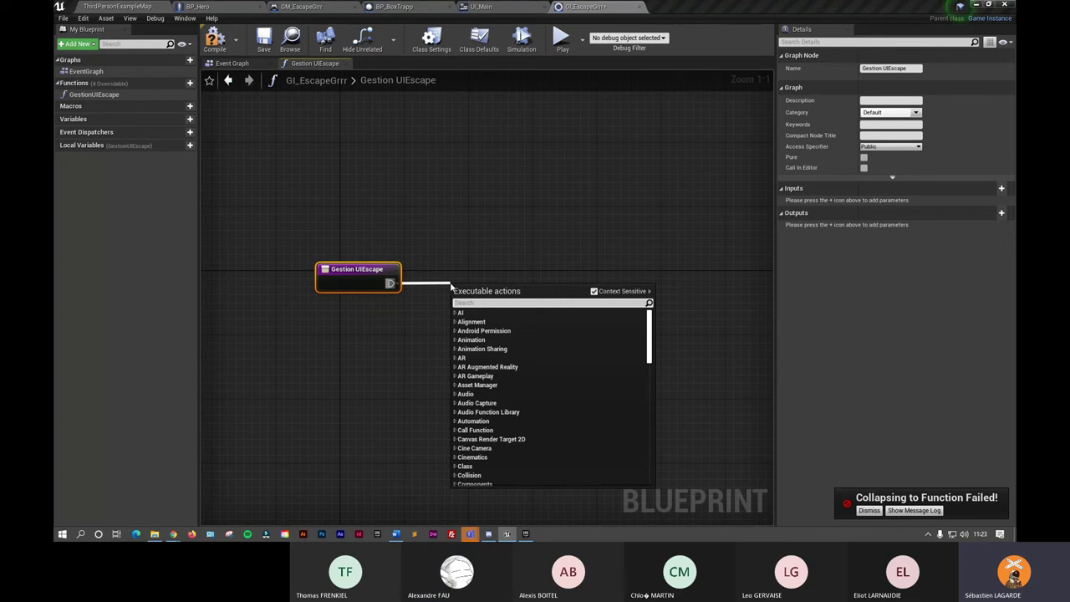
pyautogui.write('c')
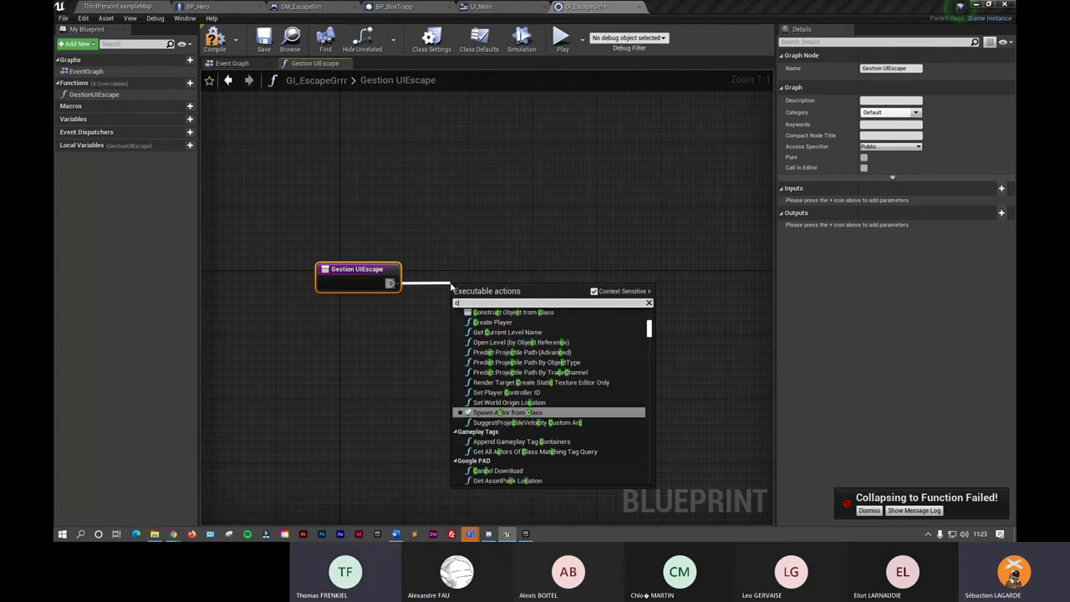
pyautogui.write('reate wi')
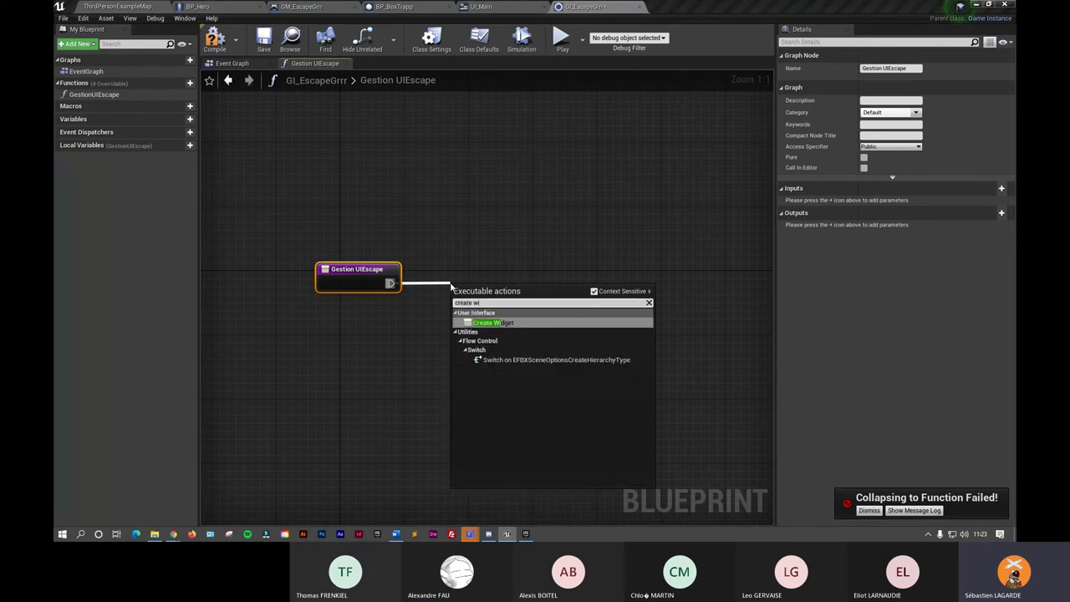
pyautogui.click(500, 324)
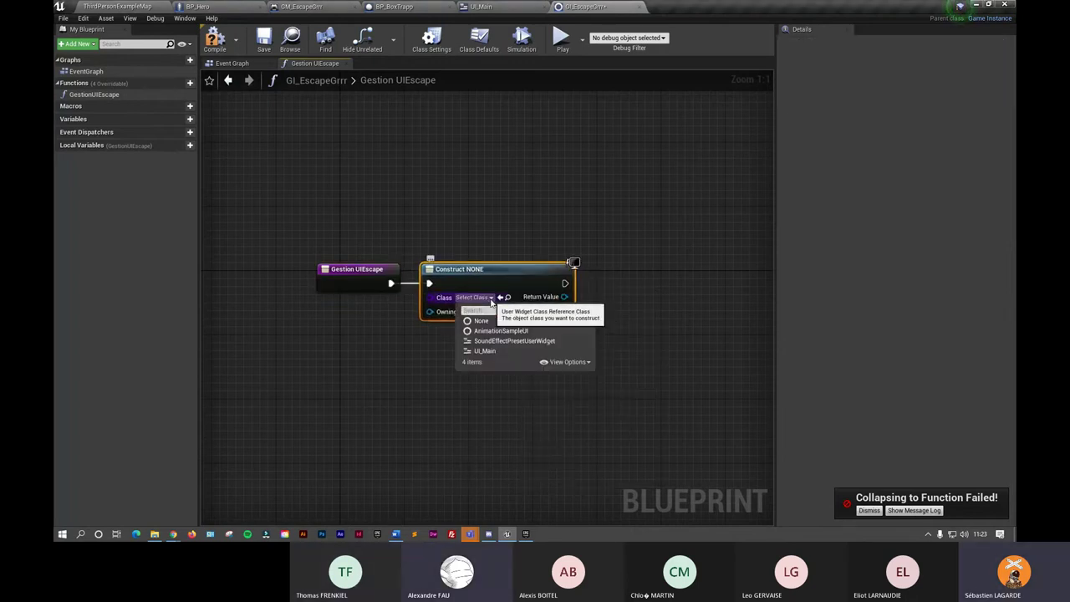
pyautogui.click(490, 298)
pyautogui.click(493, 352)
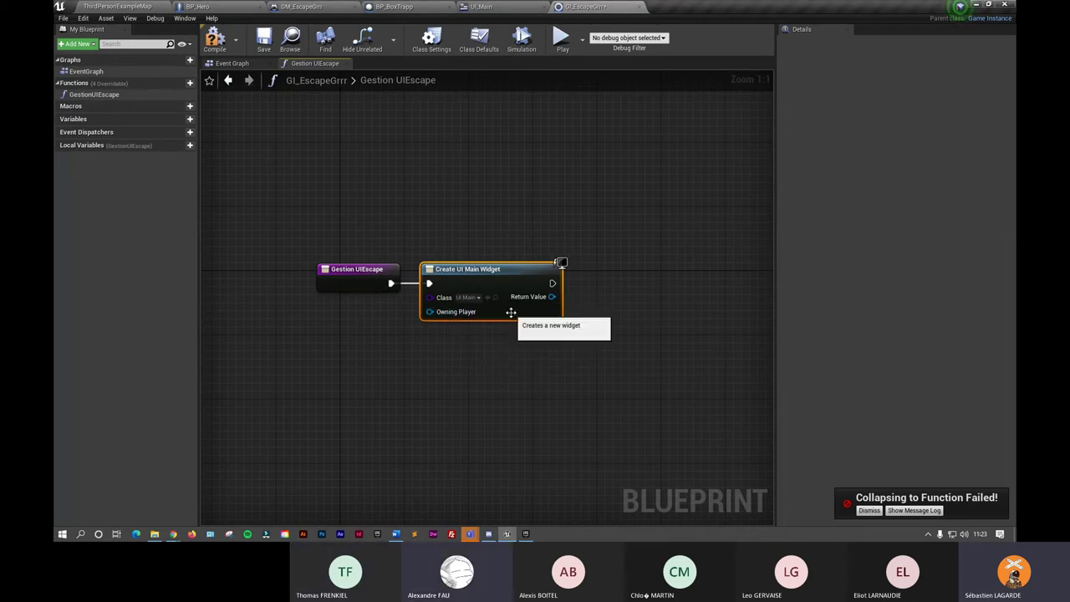
# Add an Add to Viewport node after it, with the created widget as its target
pyautogui.moveTo(551, 283); pyautogui.dragTo(619, 285)
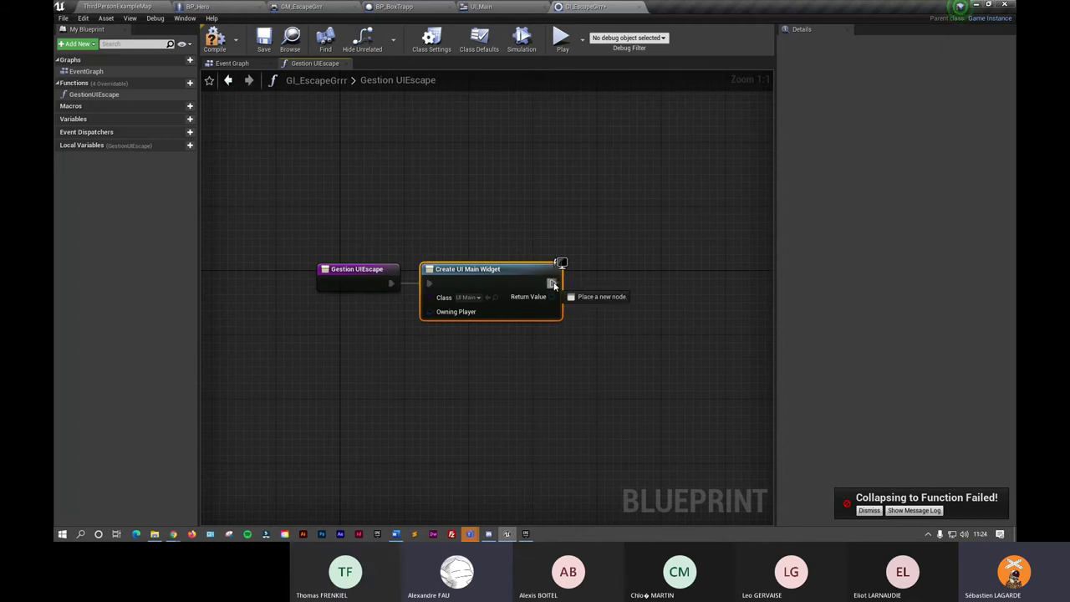
pyautogui.write('add')
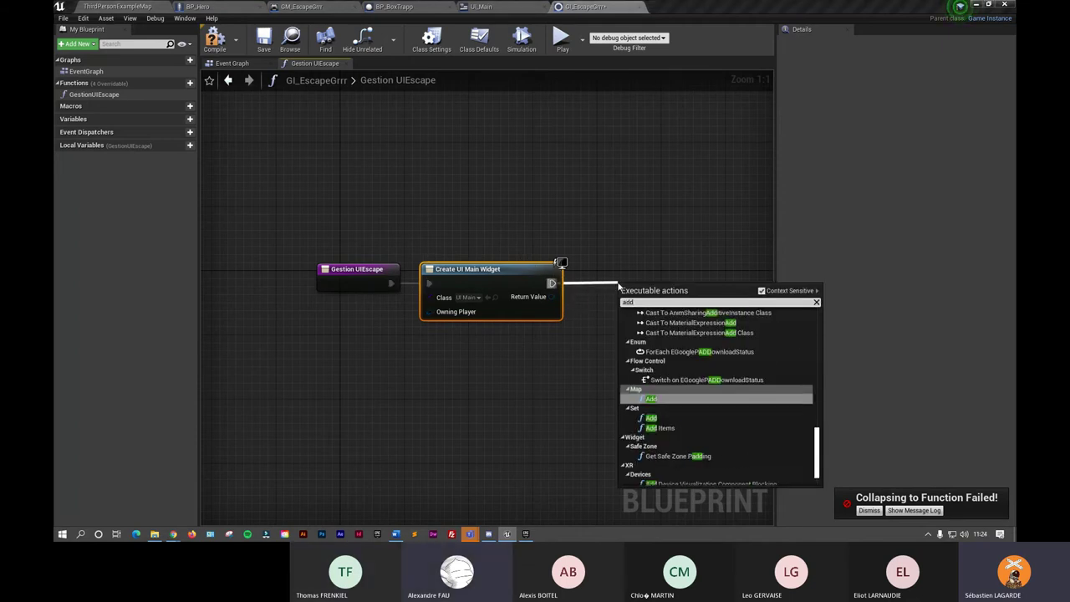
pyautogui.write(' to viewport')
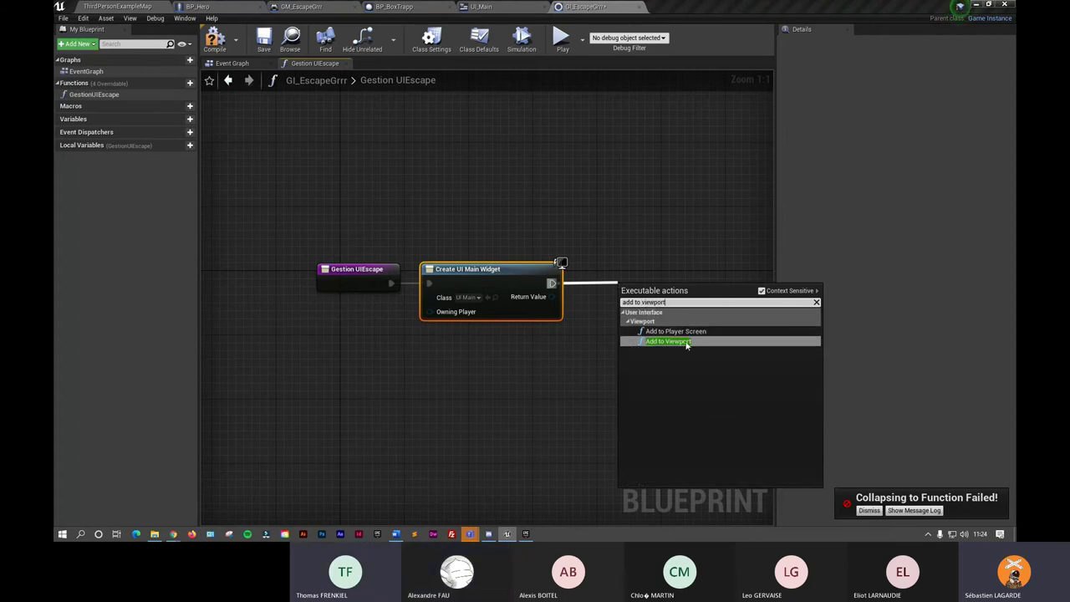
pyautogui.click(686, 342)
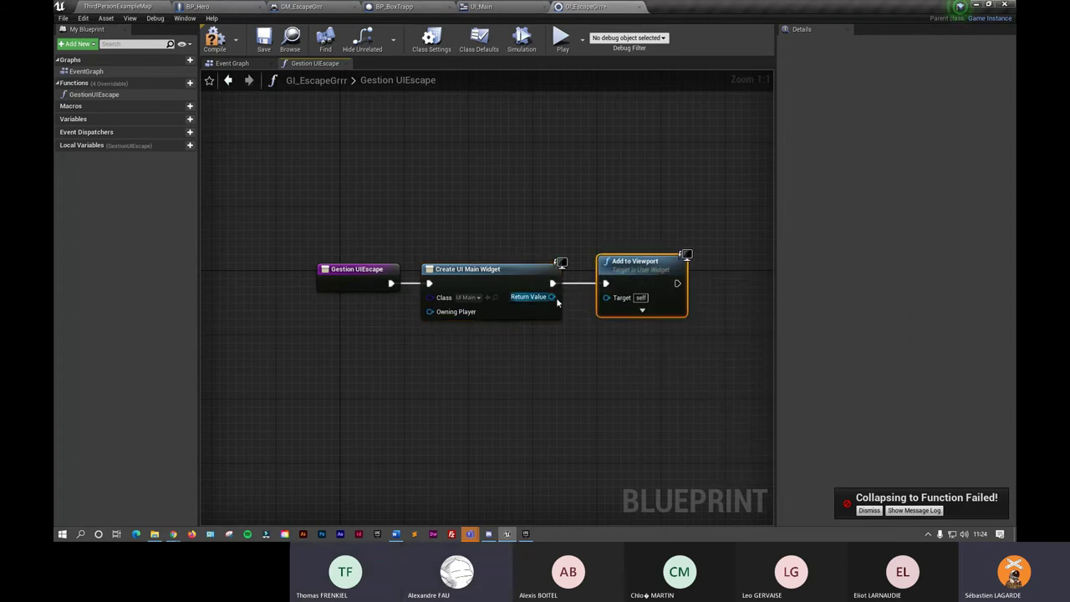
pyautogui.moveTo(551, 296); pyautogui.dragTo(606, 298)
pyautogui.moveTo(655, 270); pyautogui.dragTo(630, 270)
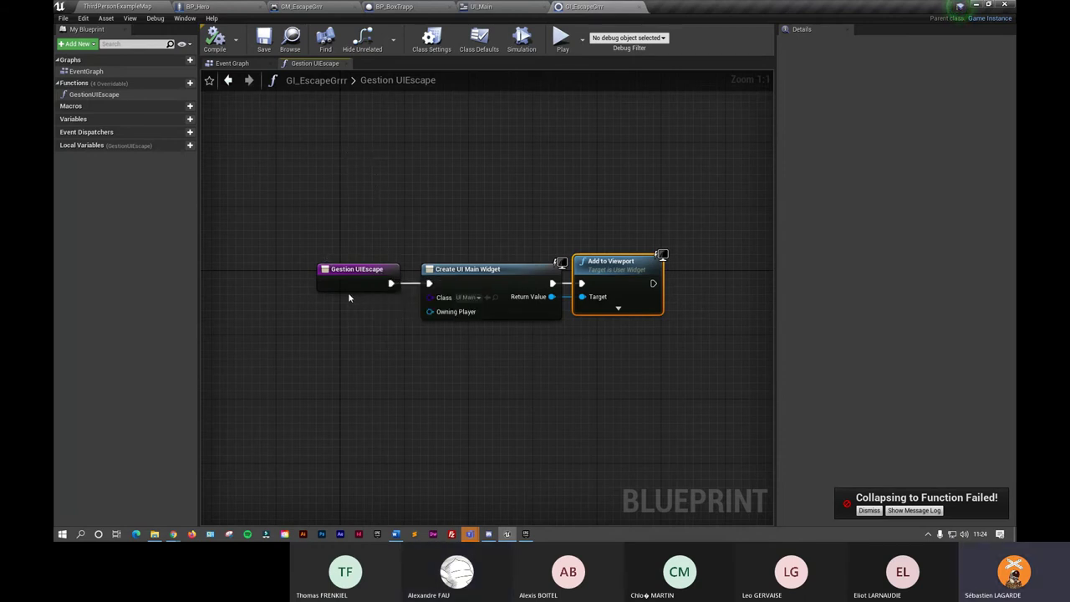
# In GM_EscapeGrrr's event graph, add a Cast To GI_EscapeGrrr after Event BeginPlay
pyautogui.click(326, 6)
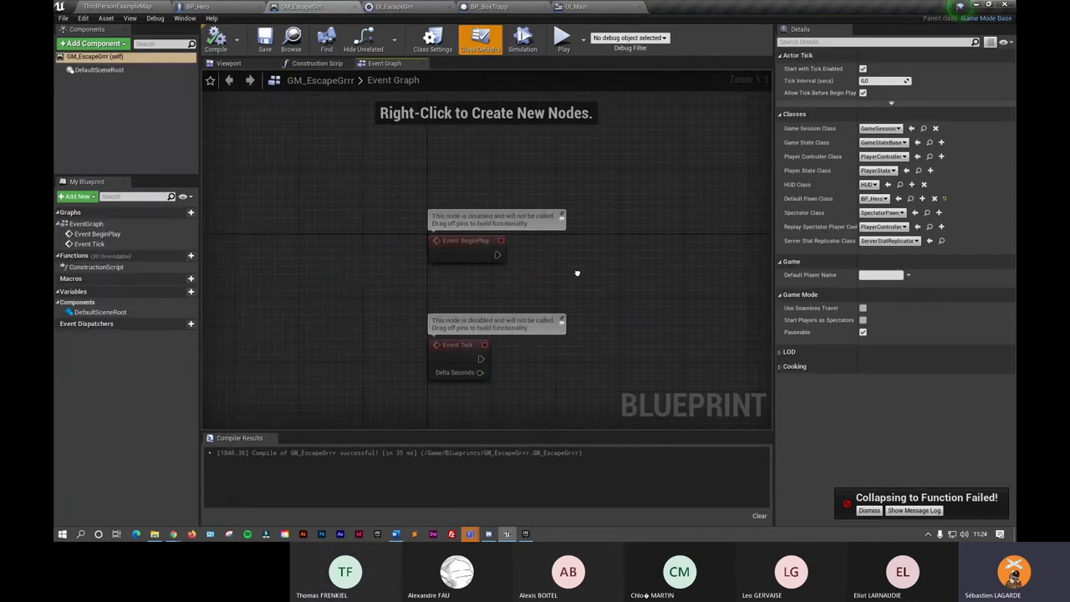
pyautogui.moveTo(409, 252); pyautogui.dragTo(414, 167)
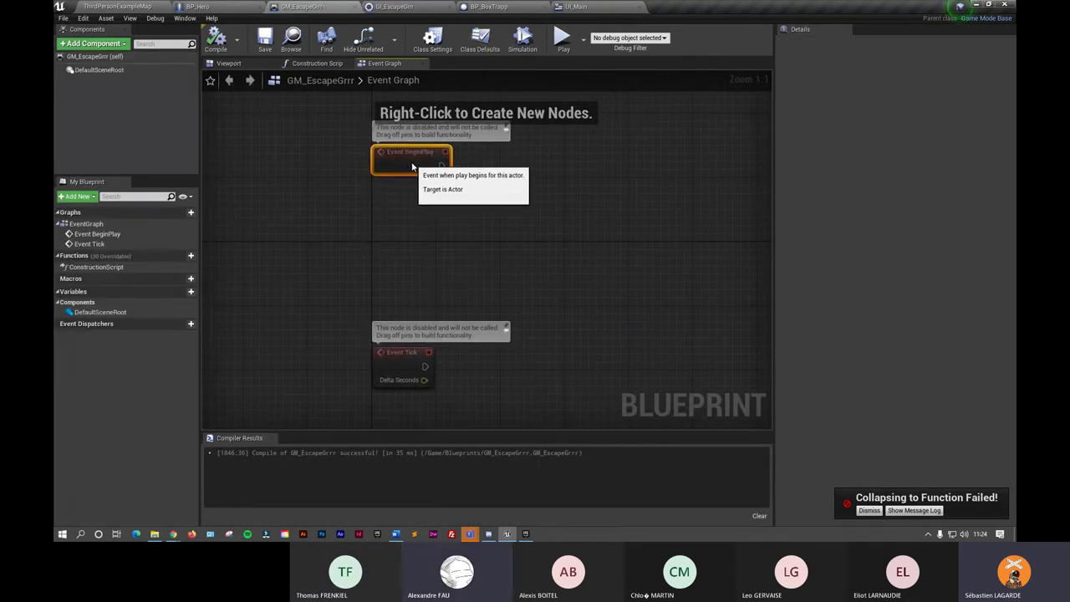
pyautogui.moveTo(449, 236); pyautogui.dragTo(438, 249, button='right')
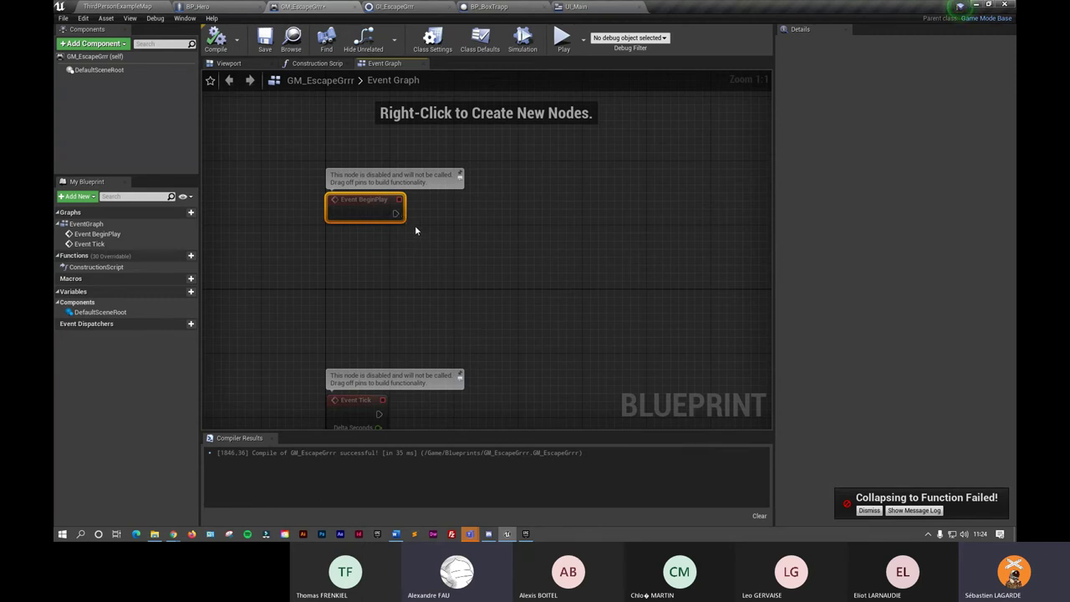
pyautogui.moveTo(397, 214); pyautogui.dragTo(442, 219)
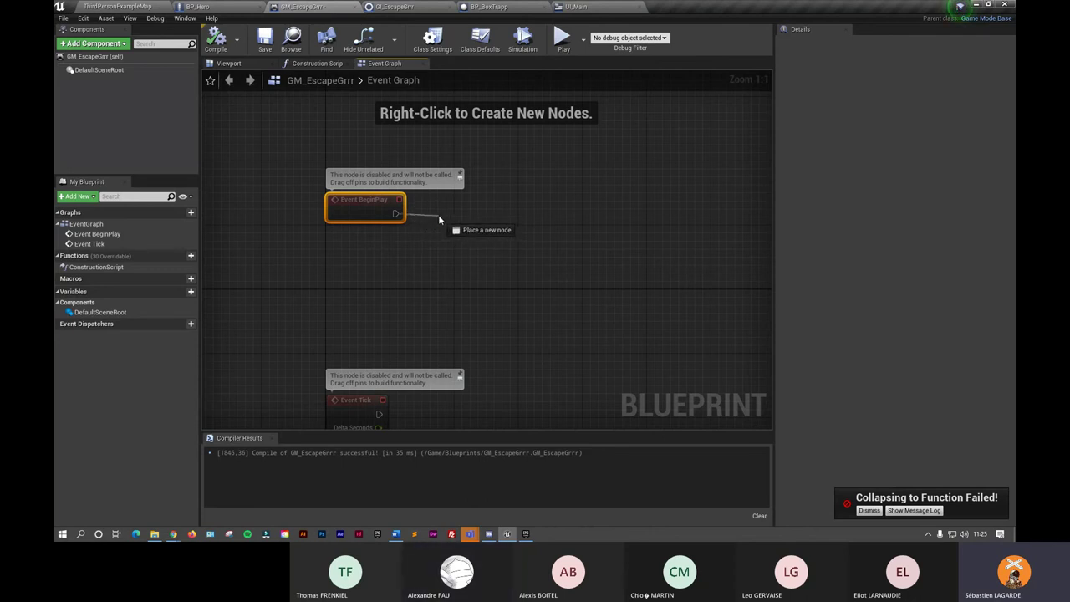
pyautogui.moveTo(442, 220); pyautogui.dragTo(472, 219)
pyautogui.write('cast to ')
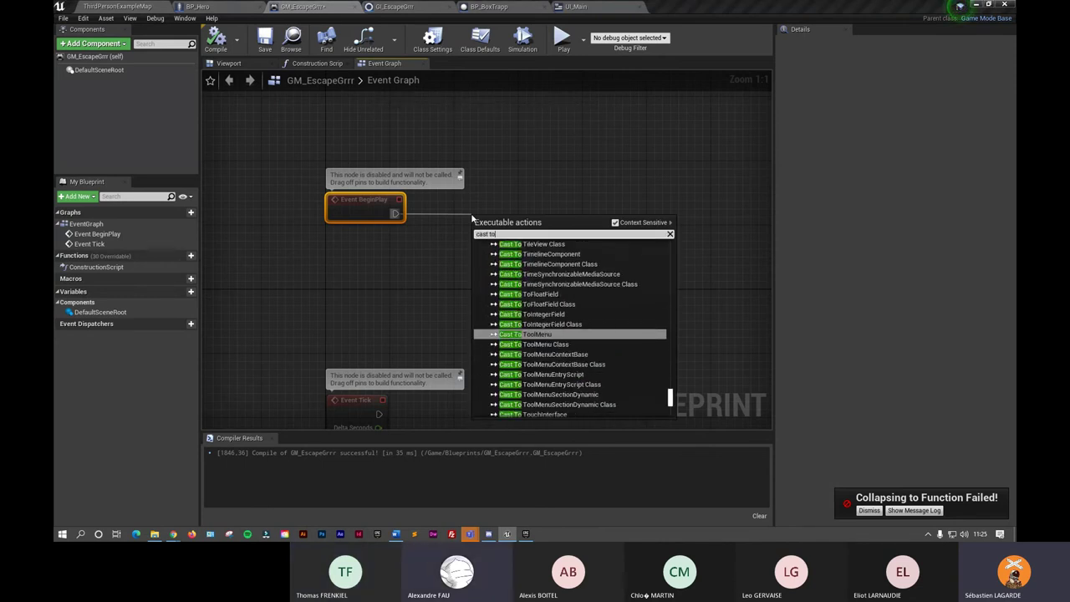
pyautogui.write('GI')
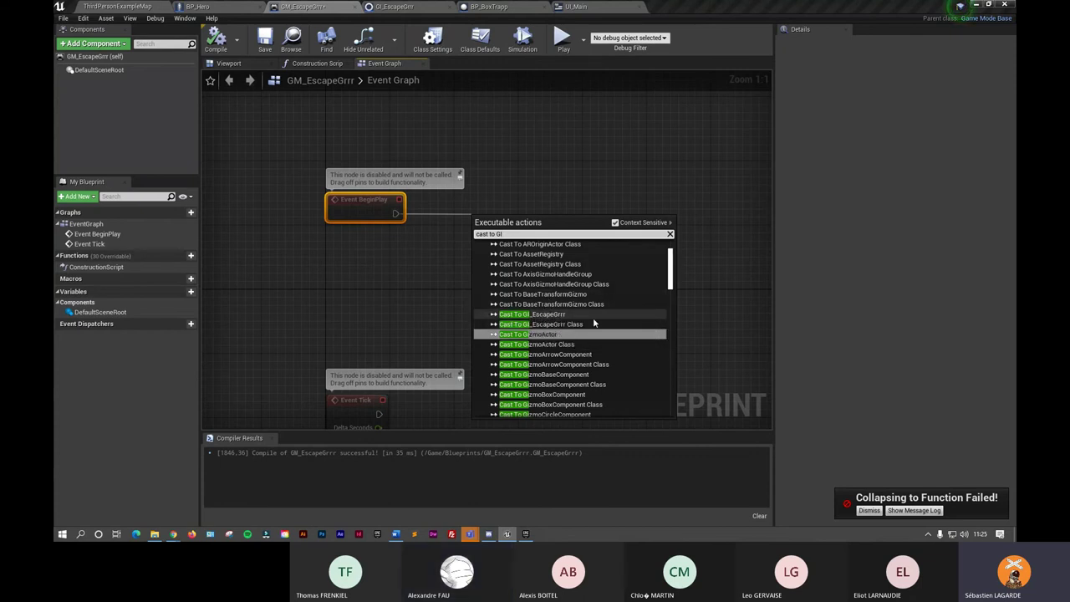
pyautogui.click(552, 317)
pyautogui.moveTo(528, 237)
pyautogui.mouseDown()
pyautogui.moveTo(511, 214)
pyautogui.moveTo(415, 260)
pyautogui.moveTo(402, 255)
pyautogui.mouseUp()
# Add a Get Game Instance node and call Gestion UIEscape after the successful cast
pyautogui.write('get game in')
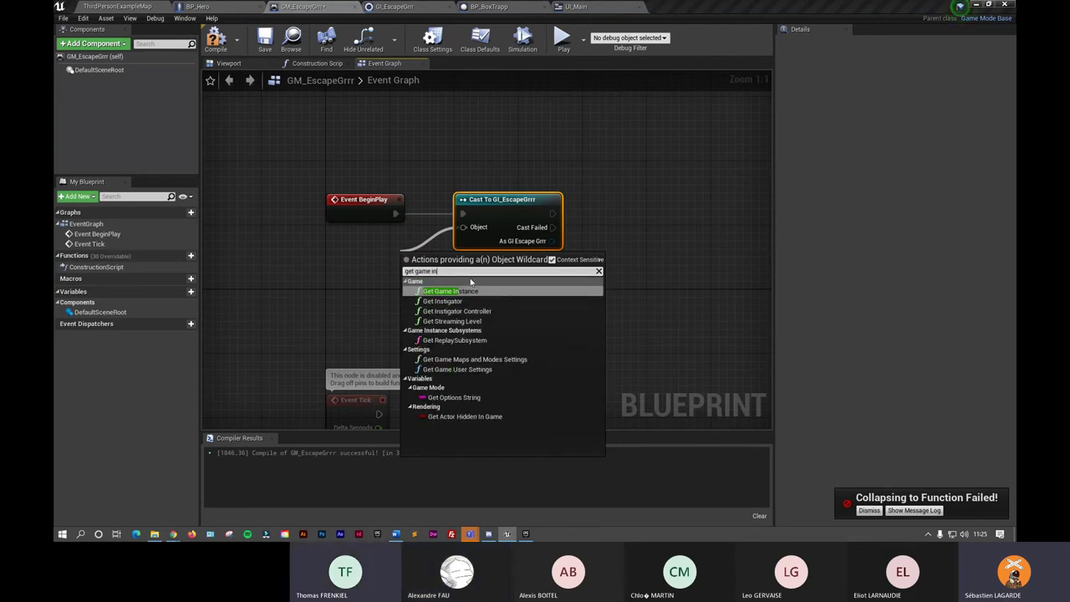
pyautogui.click(470, 294)
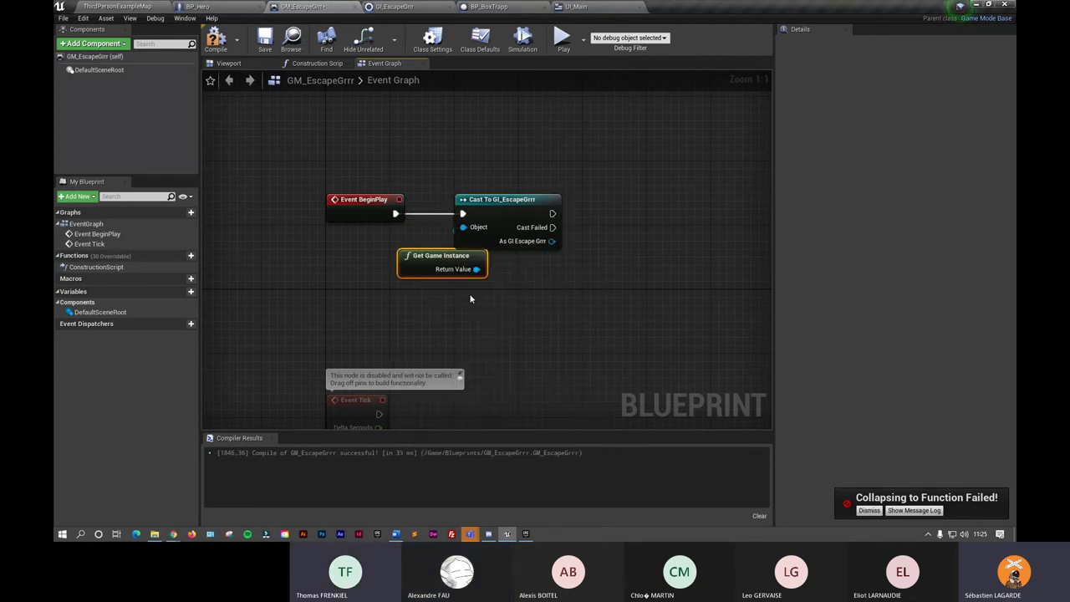
pyautogui.moveTo(436, 260); pyautogui.dragTo(381, 252)
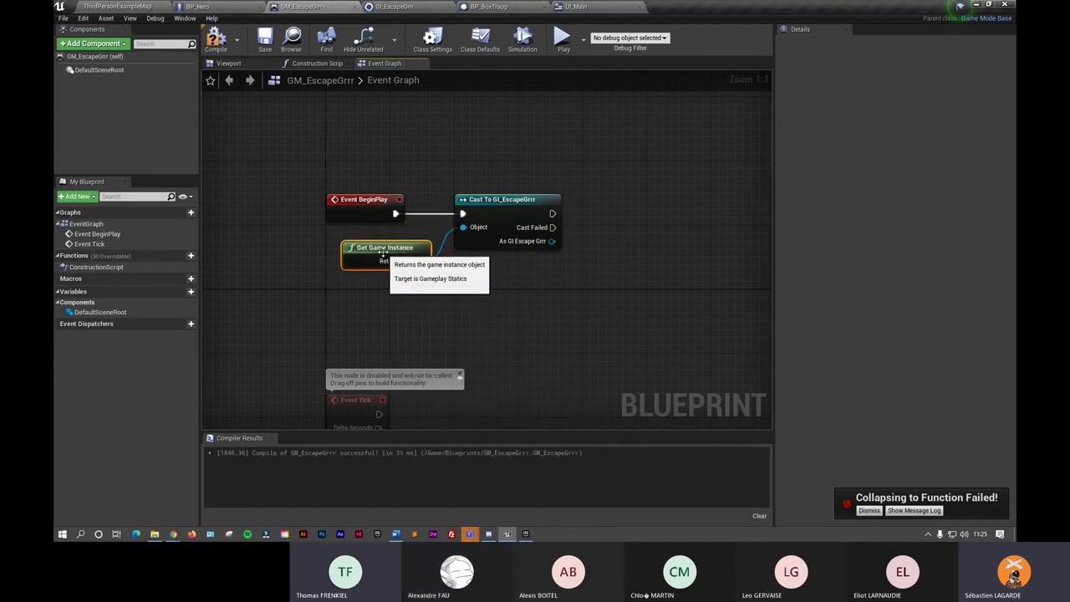
pyautogui.moveTo(552, 214); pyautogui.dragTo(594, 216)
pyautogui.write('gest')
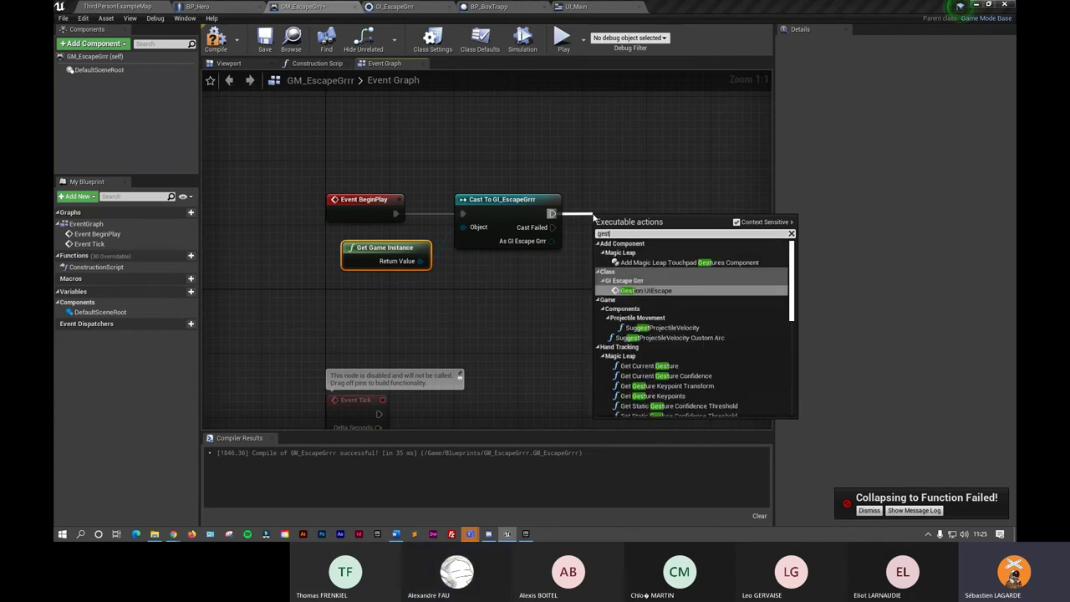
pyautogui.click(652, 290)
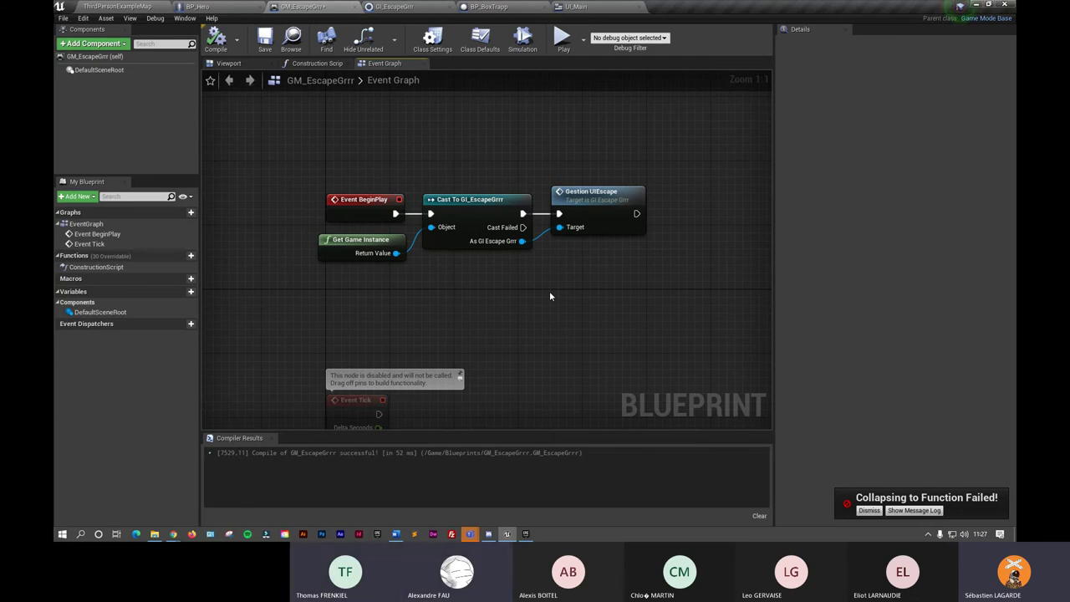
# Return to the ThirdPersonExampleMap level editor and look for Project Settings in the menus
pyautogui.click(126, 5)
pyautogui.click(197, 5)
pyautogui.click(130, 6)
pyautogui.click(63, 17)
pyautogui.moveTo(96, 301)
pyautogui.moveTo(84, 17)
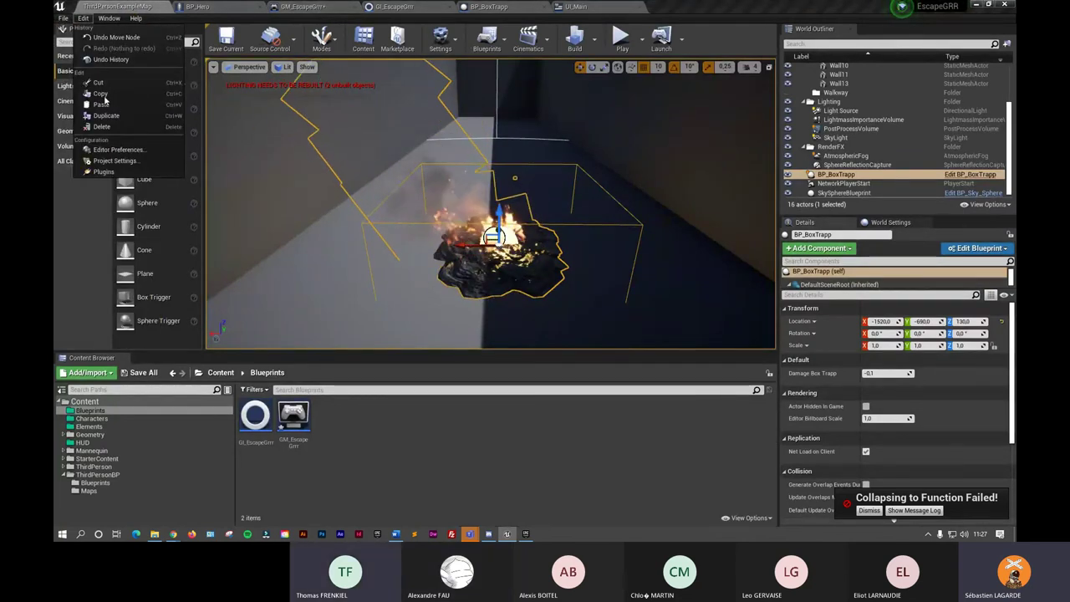
pyautogui.click(117, 160)
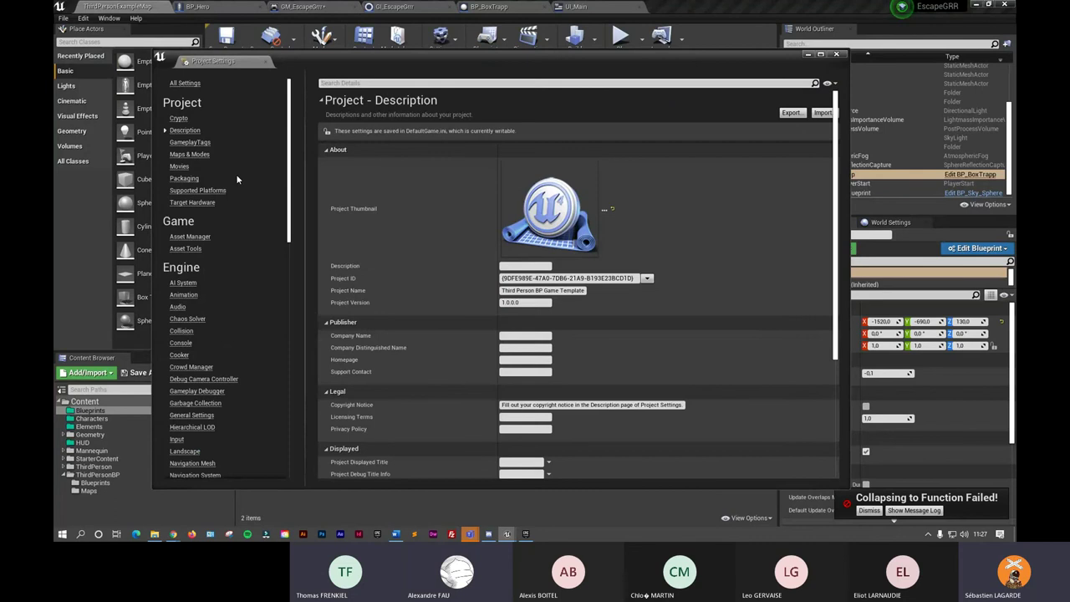
pyautogui.click(199, 158)
pyautogui.scroll(-1, 365, 451)
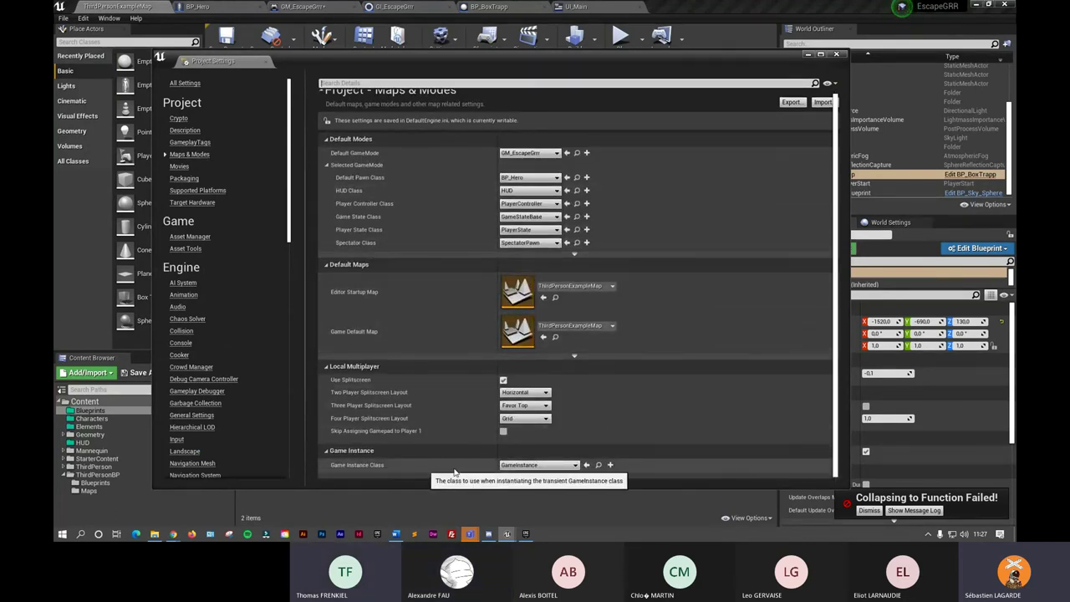
pyautogui.click(569, 469)
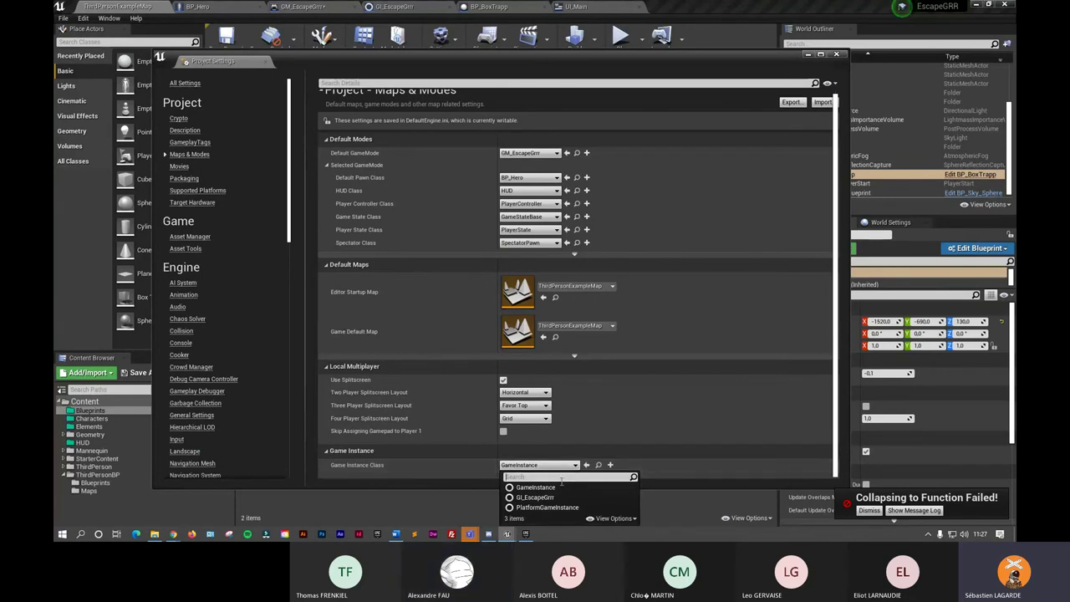
pyautogui.click(545, 488)
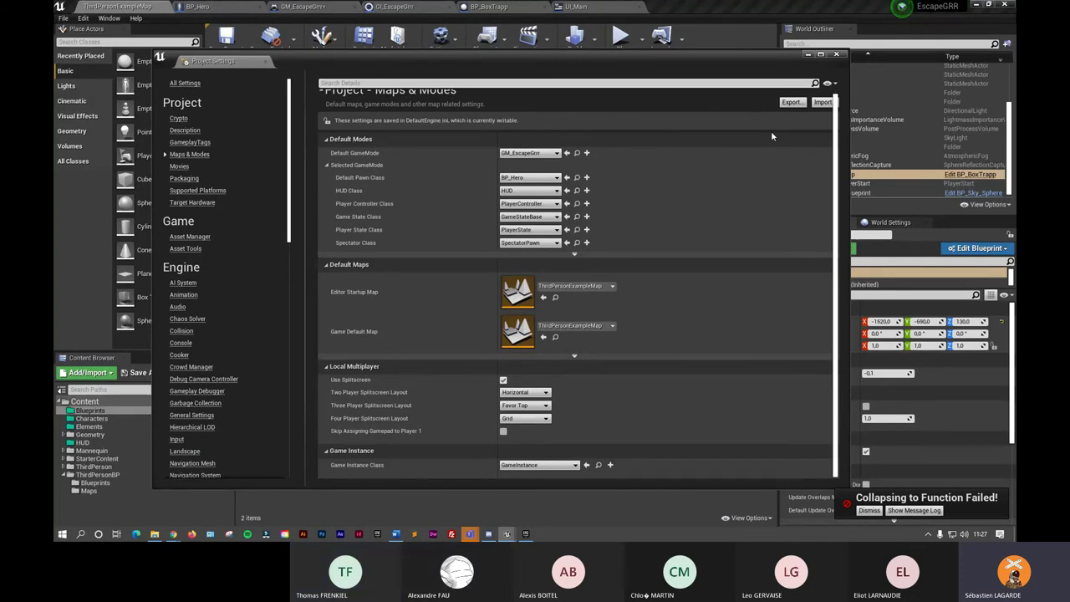
pyautogui.click(838, 58)
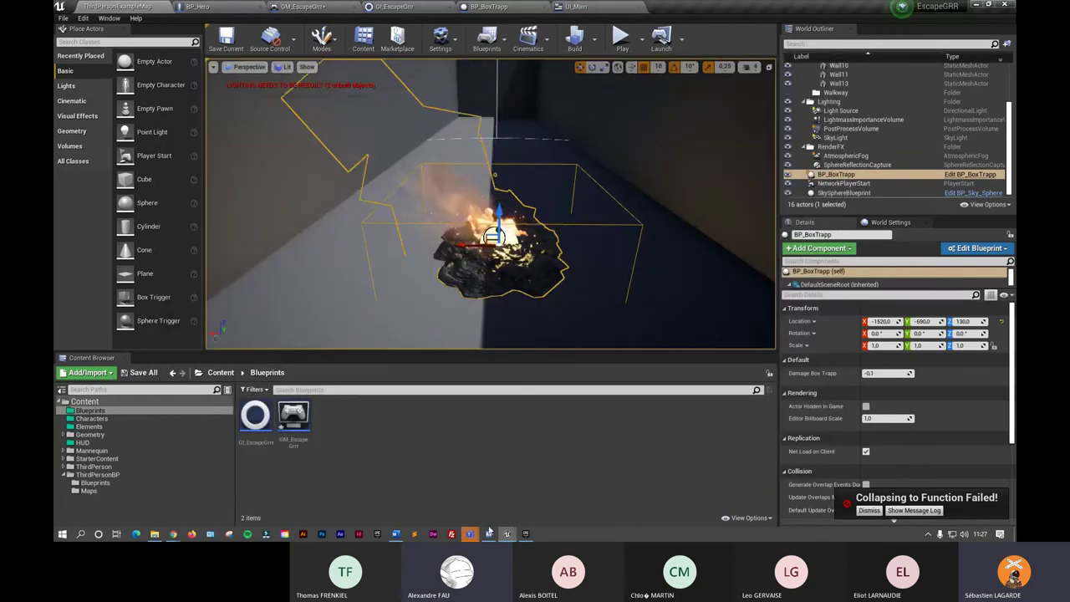
# Save GM_EscapeGrrr, M_Metal_Gold and ThirdPersonGameMode, then start a play-test
pyautogui.click(149, 372)
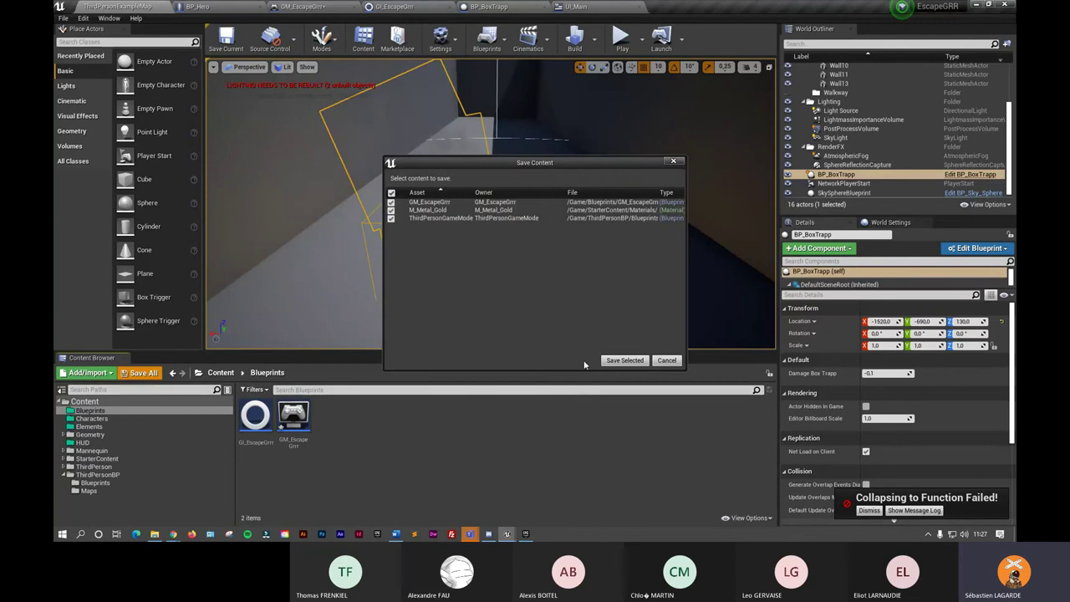
pyautogui.click(623, 360)
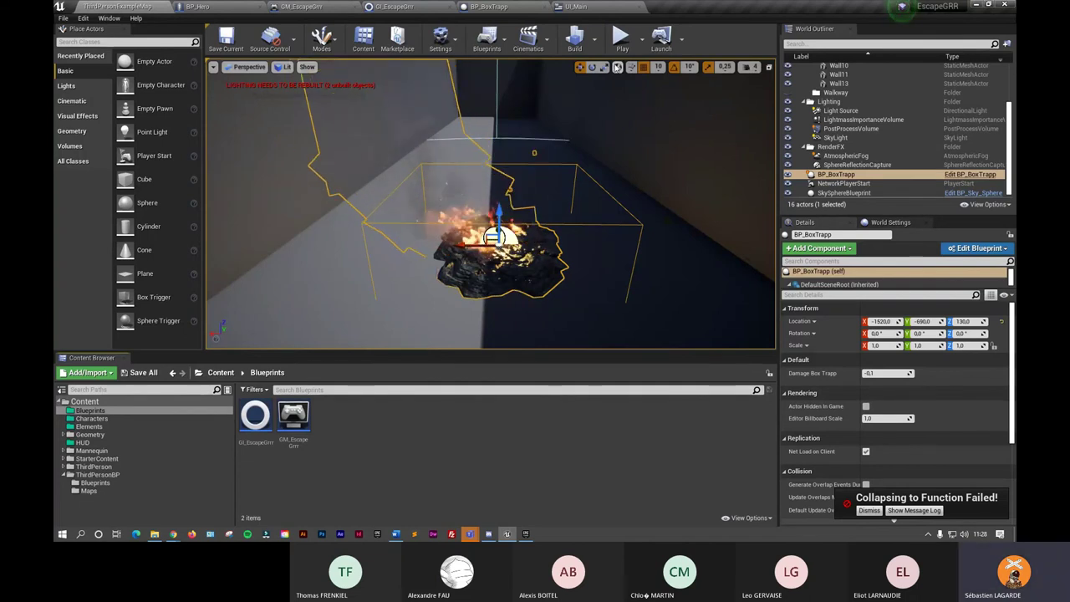
pyautogui.click(623, 46)
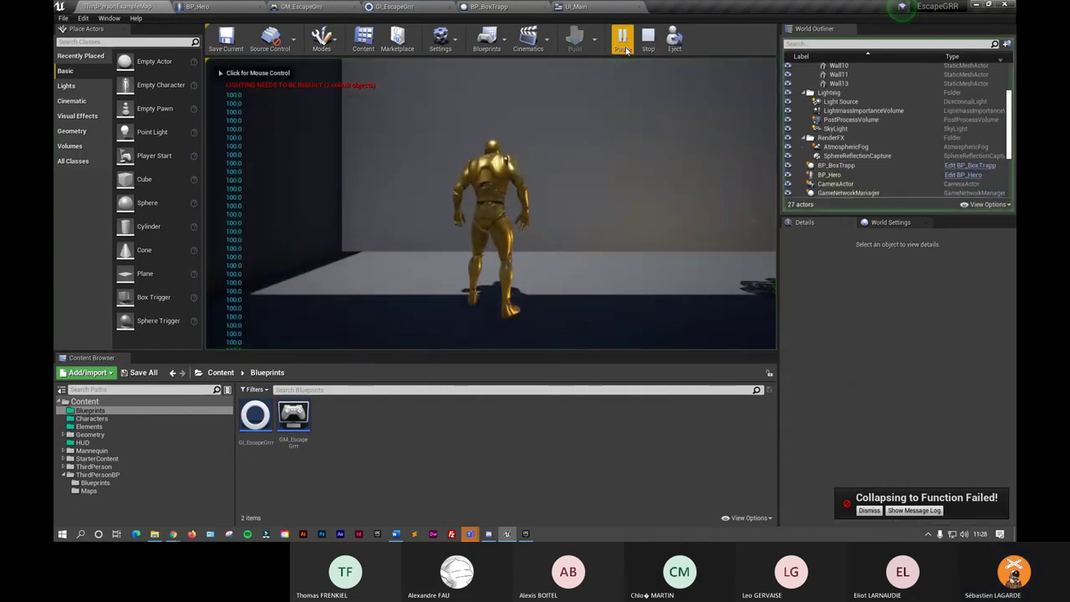
# Run the hero with W into the fire trap, stop playing, and select Pb_Life in UI_Main
pyautogui.click(585, 167)
pyautogui.press('w')
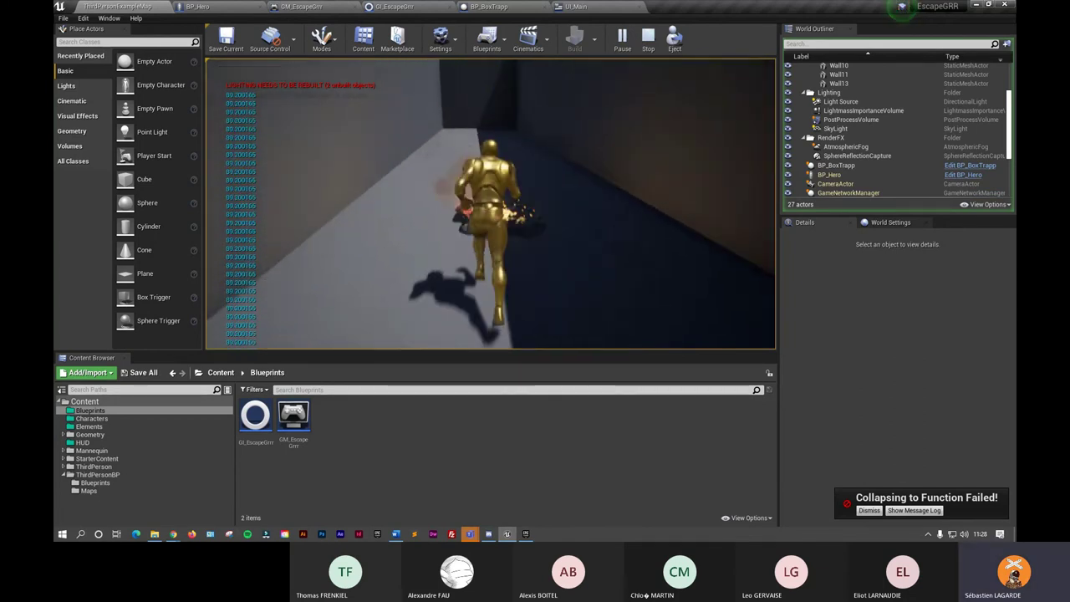
pyautogui.press('Escape')
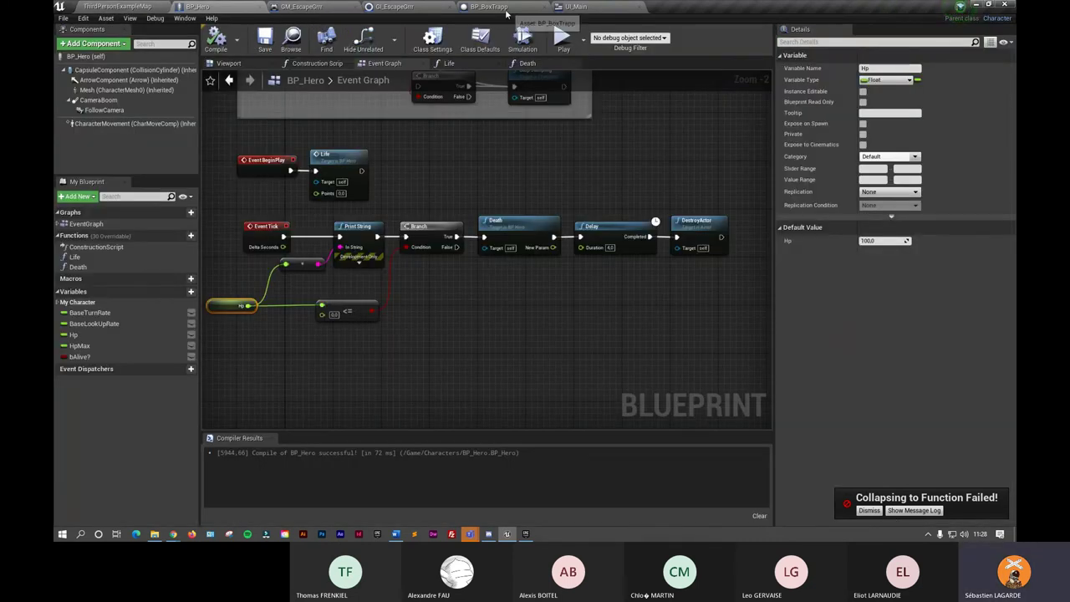
pyautogui.click(575, 6)
pyautogui.click(107, 316)
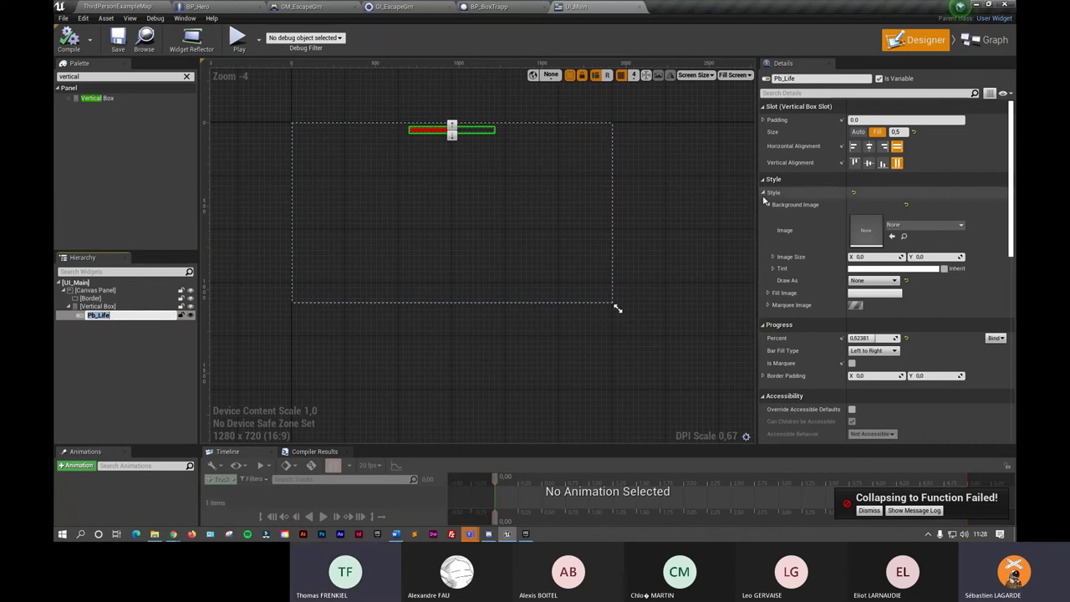
# Collapse Style, Slot and Accessibility, keep Percent at 0.52381, and create a Percent binding
pyautogui.click(831, 180)
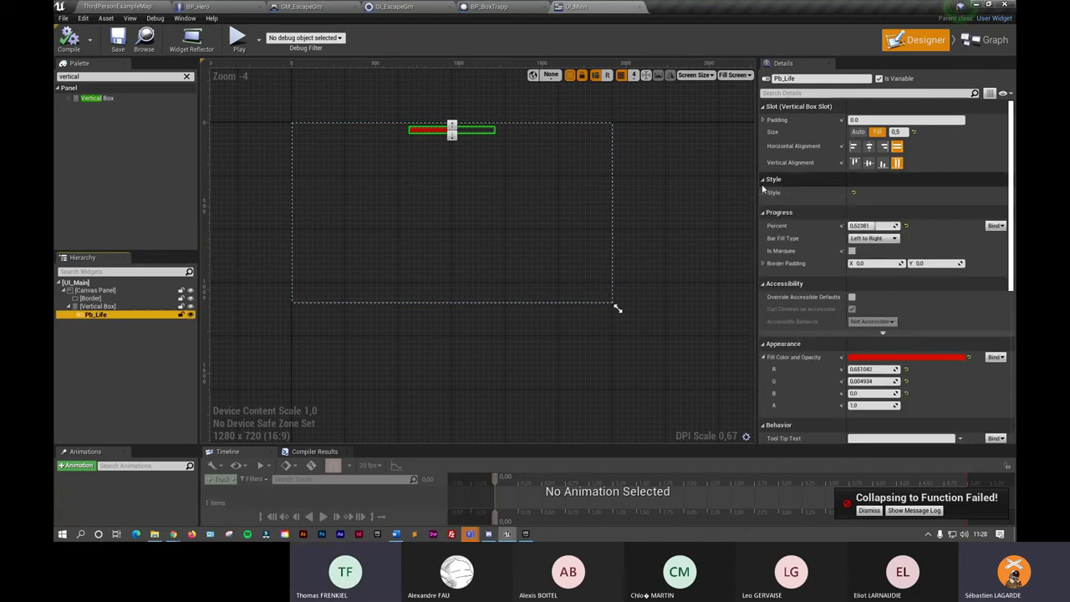
pyautogui.click(763, 108)
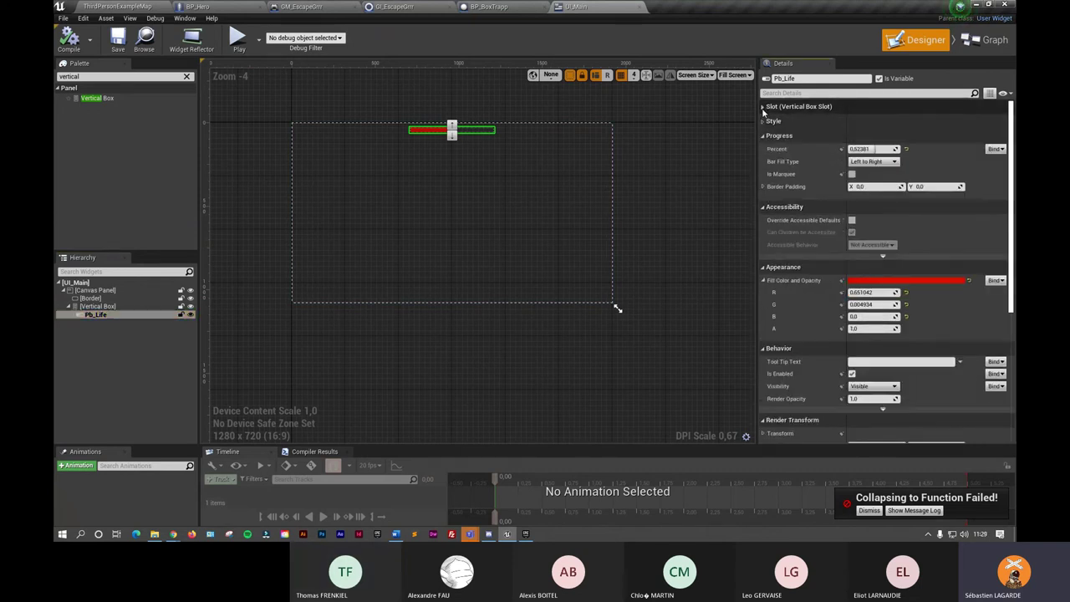
pyautogui.click(762, 208)
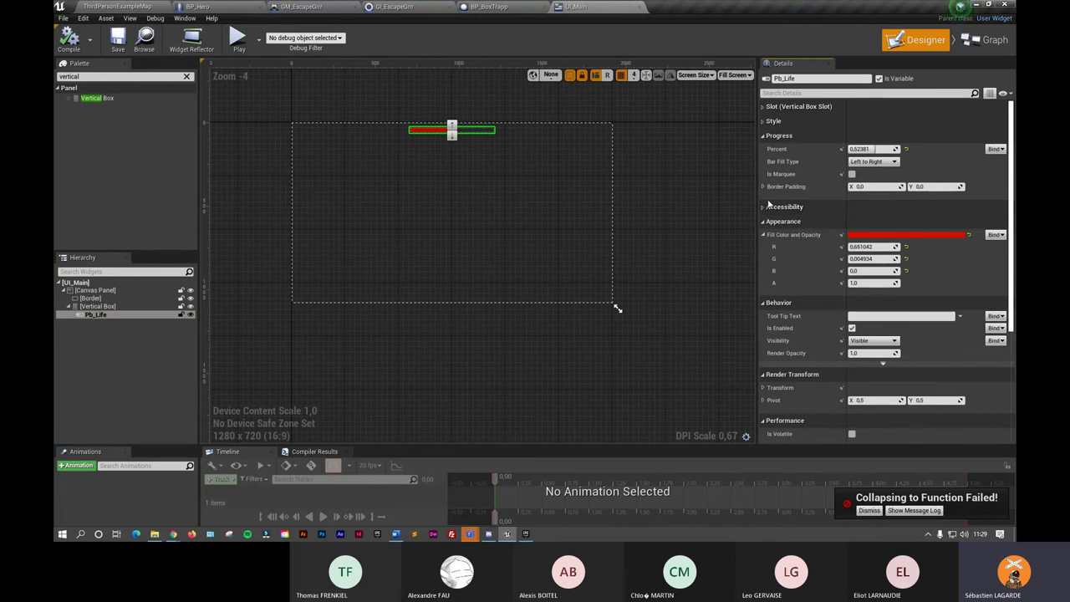
pyautogui.click(869, 149)
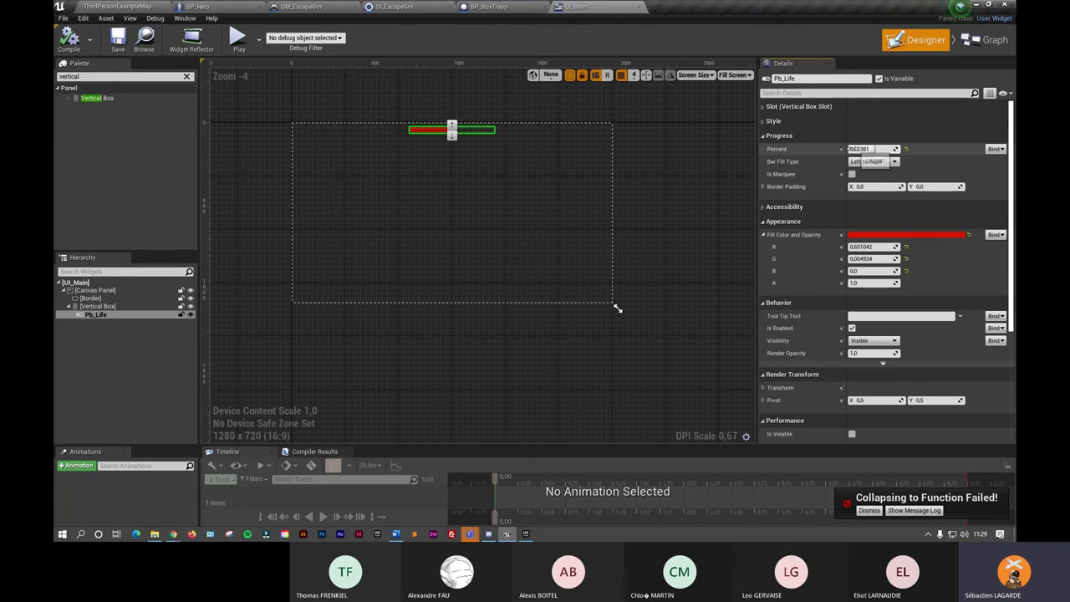
pyautogui.press('Return')
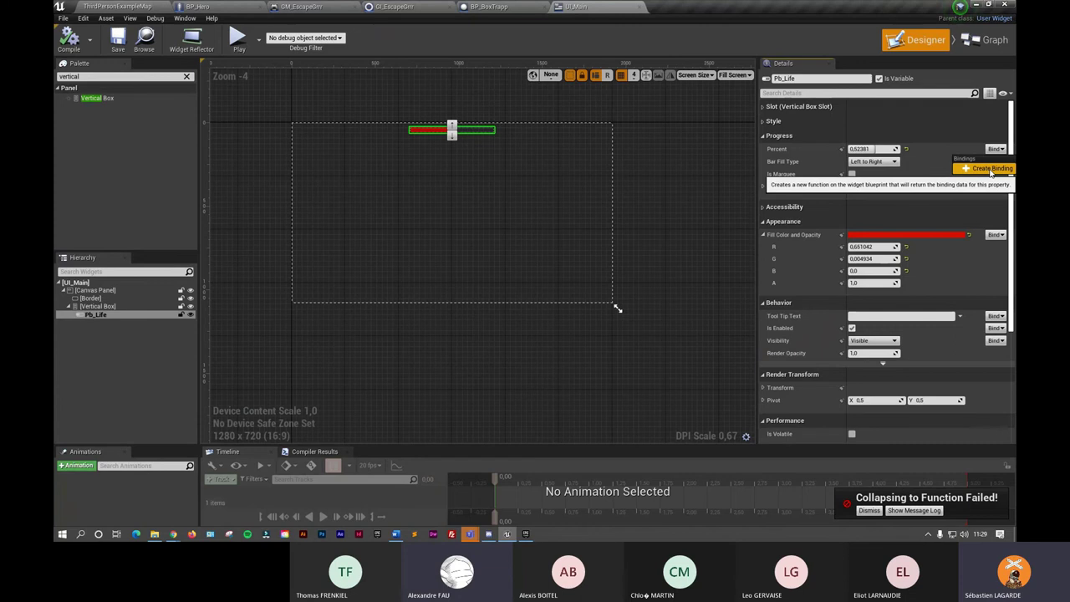
pyautogui.click(987, 168)
# Shift the entry node left and rename the Percent binding function, dropping 'Percent 0', to 'Get Pb Life'
pyautogui.moveTo(610, 247); pyautogui.dragTo(449, 259)
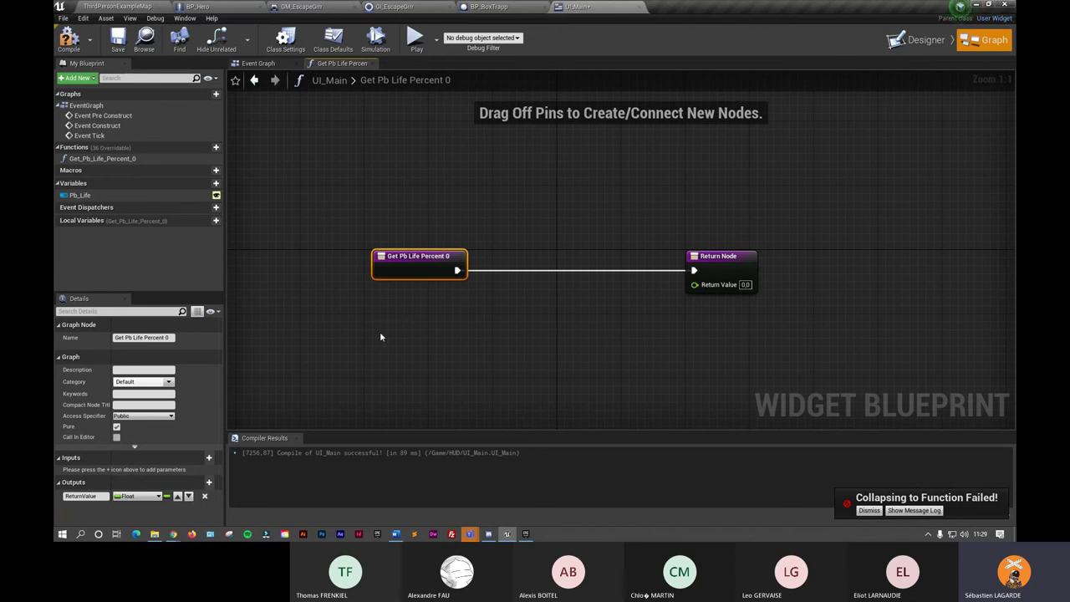
pyautogui.click(160, 337)
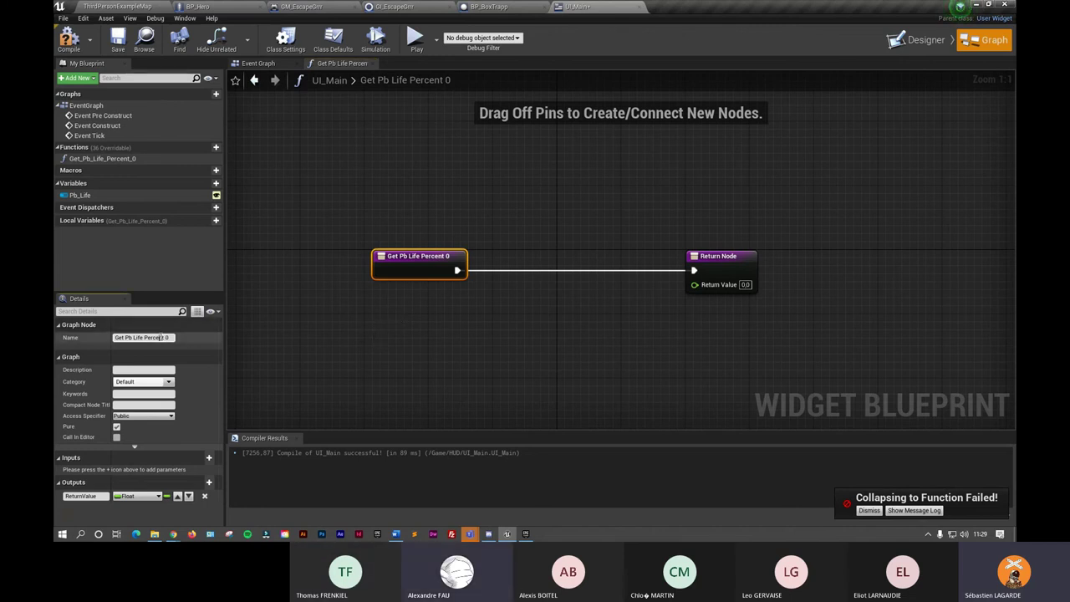
pyautogui.moveTo(126, 338); pyautogui.dragTo(96, 337)
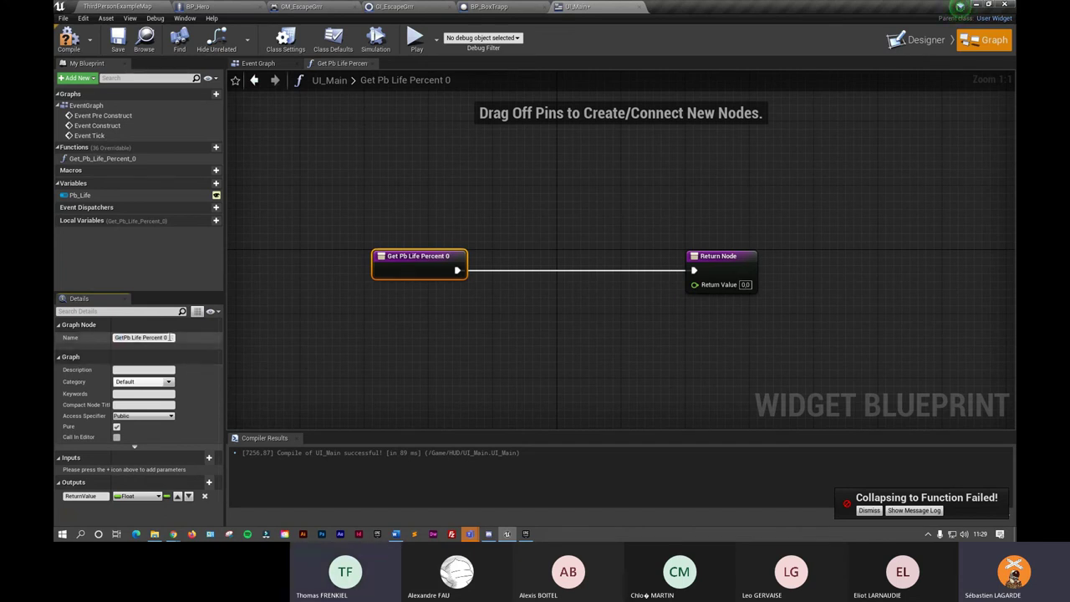
pyautogui.moveTo(170, 338); pyautogui.dragTo(144, 337)
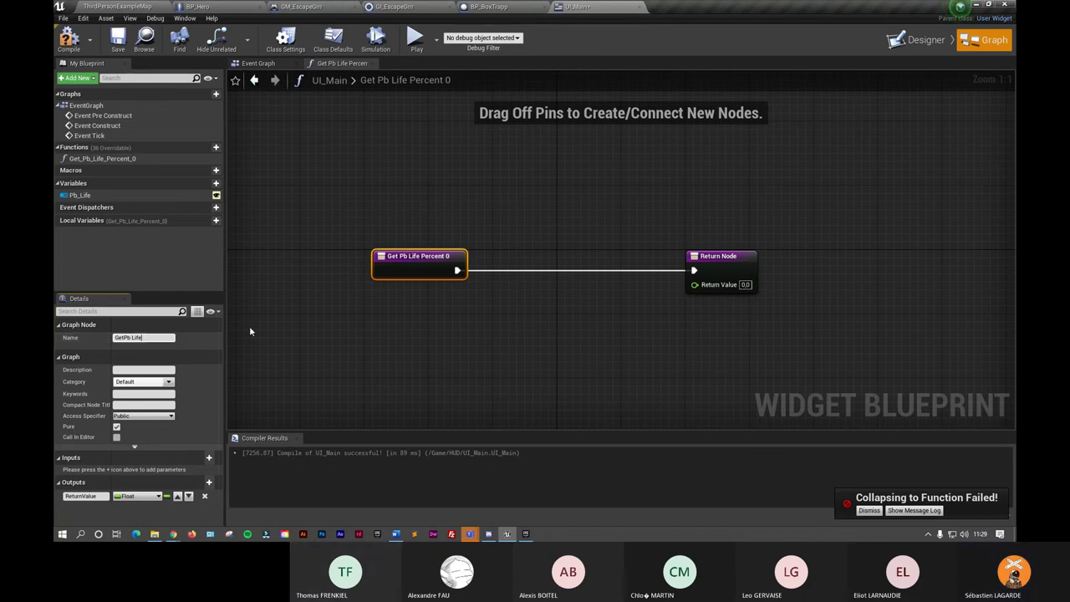
pyautogui.click(292, 330)
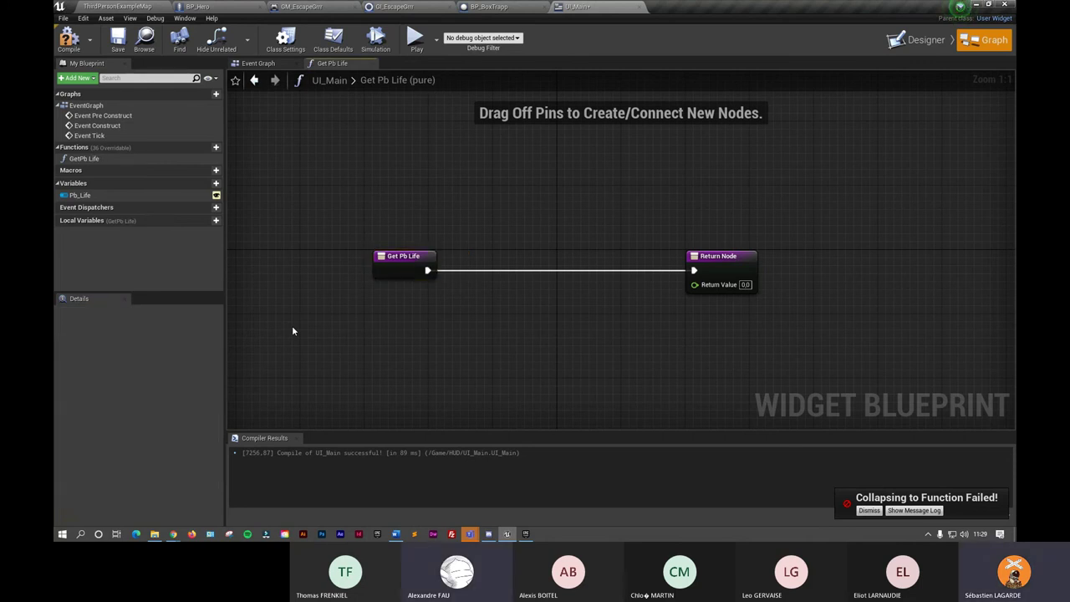
pyautogui.click(404, 264)
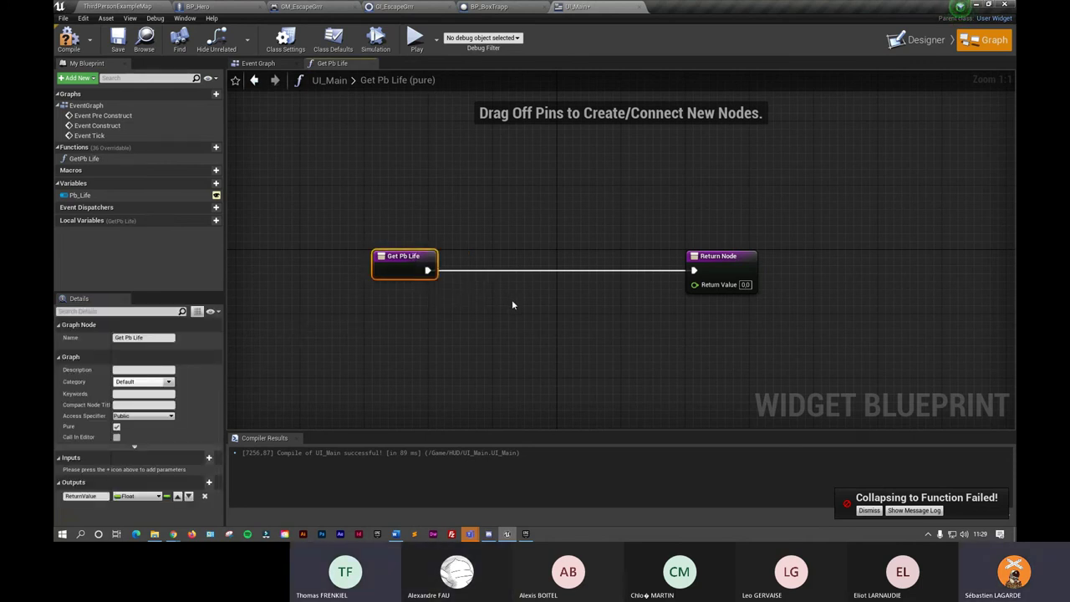
# Insert a Cast To BP_Hero node between the Get Pb Life entry and Return Node
pyautogui.moveTo(487, 273); pyautogui.dragTo(488, 273)
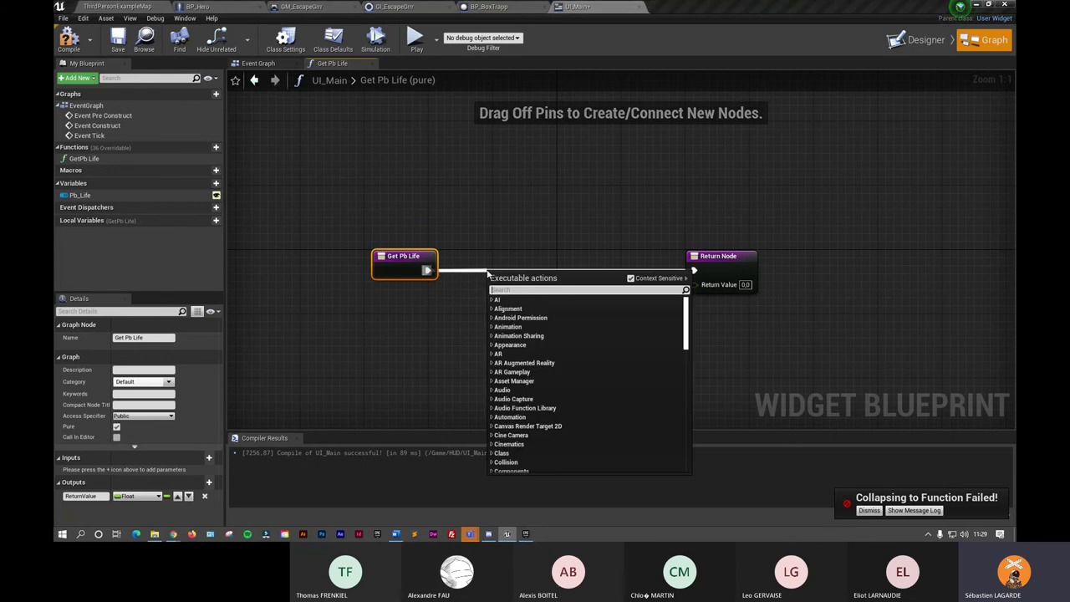
pyautogui.write('cast')
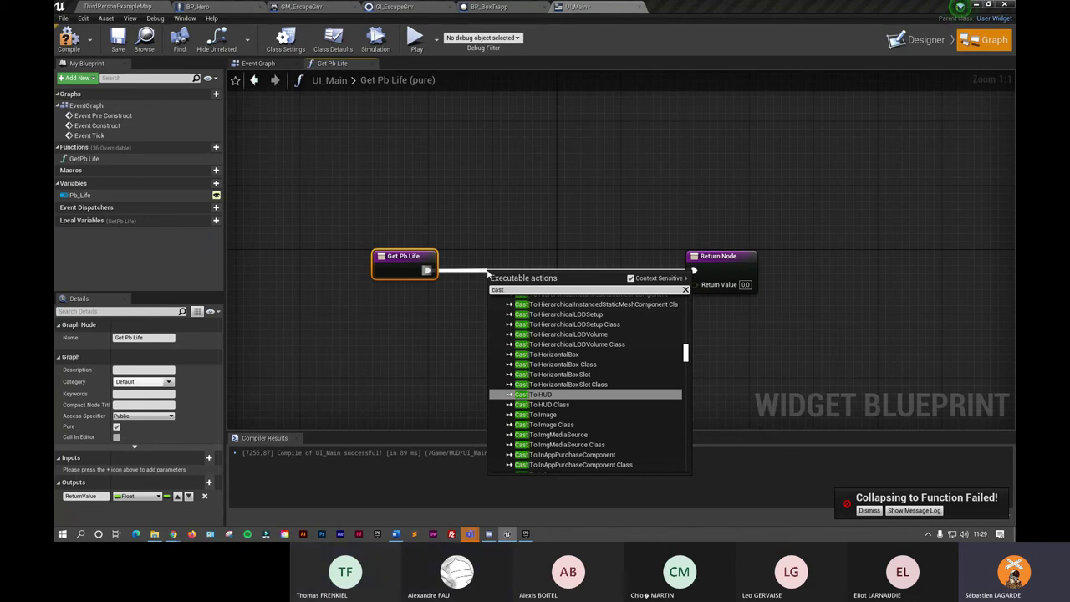
pyautogui.write(' to b')
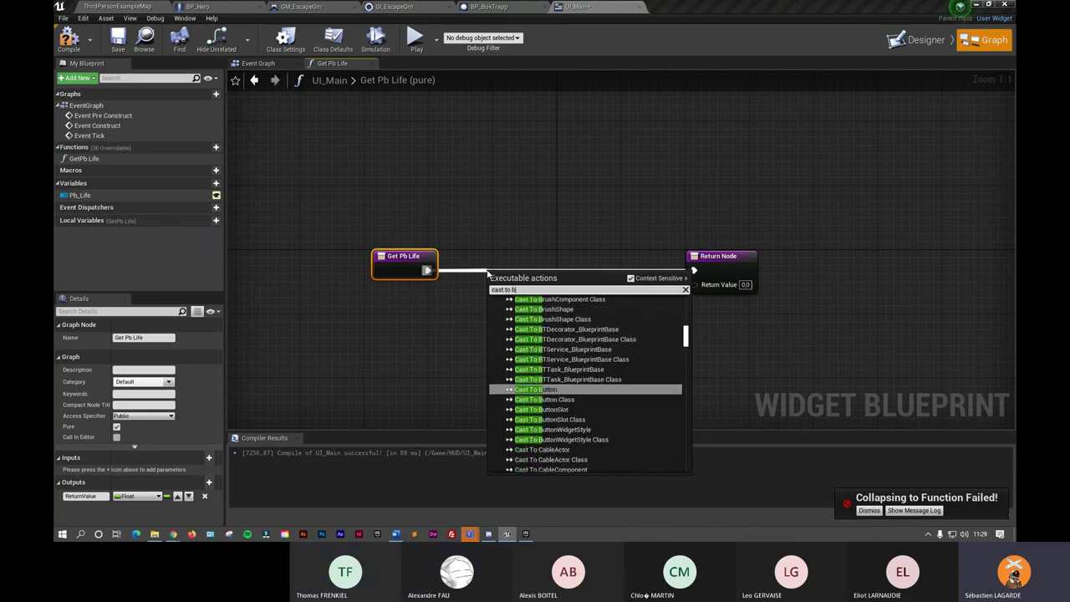
pyautogui.write('p_hr')
pyautogui.press('BackSpace')
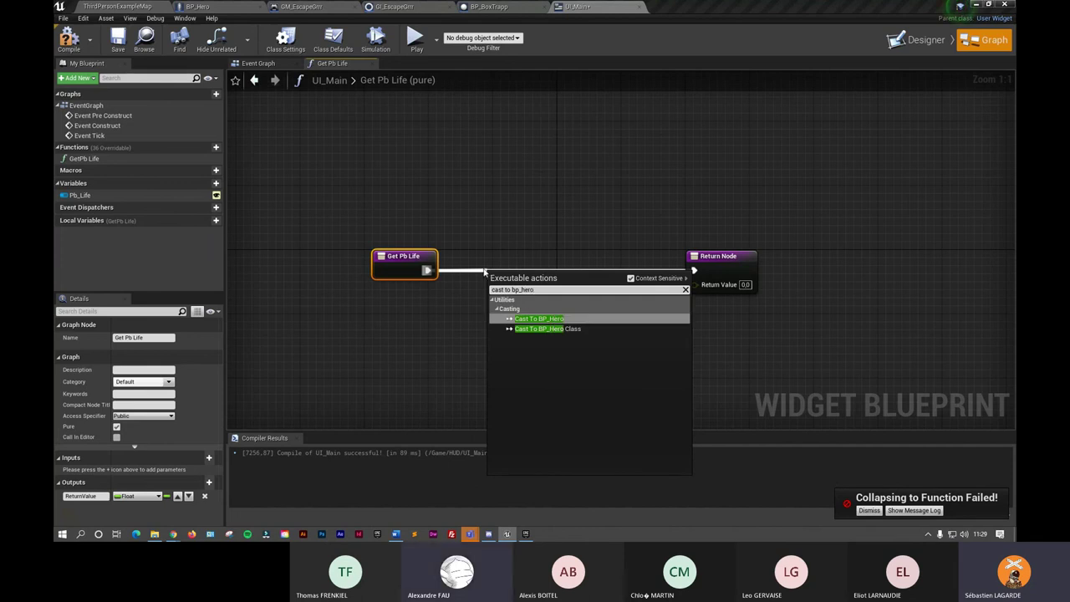
pyautogui.press('Return')
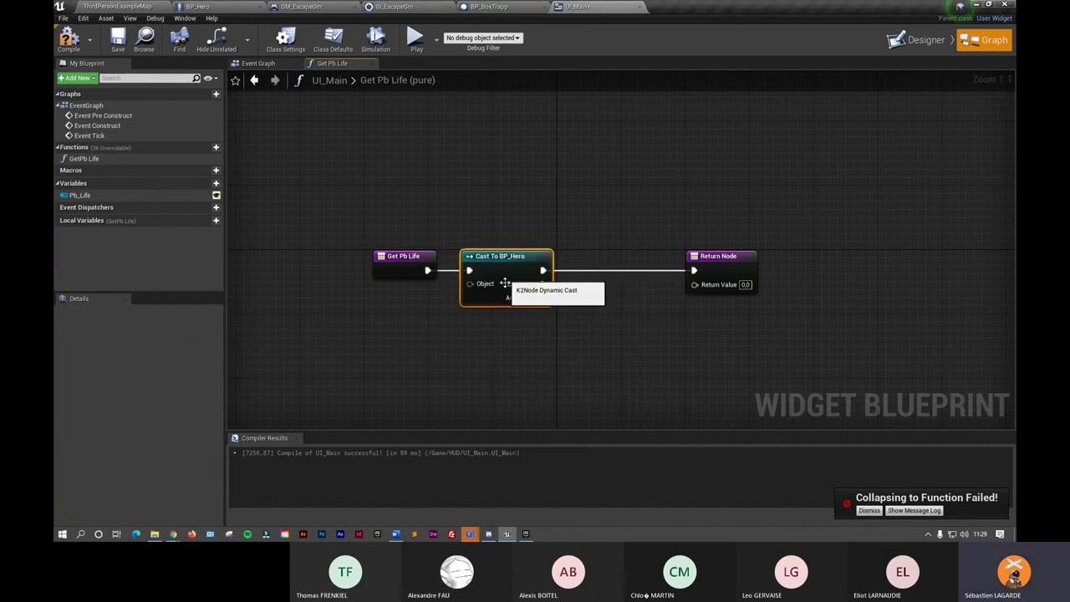
# Wire Get Player Character into the cast's Object pin and move Return Node further right
pyautogui.moveTo(467, 284); pyautogui.dragTo(469, 289)
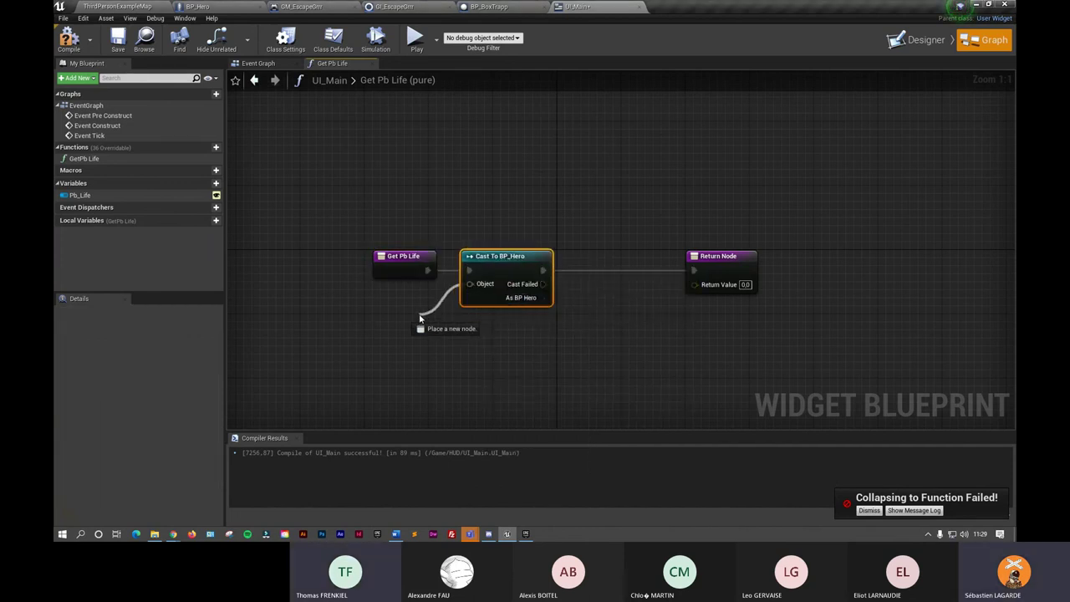
pyautogui.moveTo(420, 318); pyautogui.dragTo(420, 319)
pyautogui.write('get player charact')
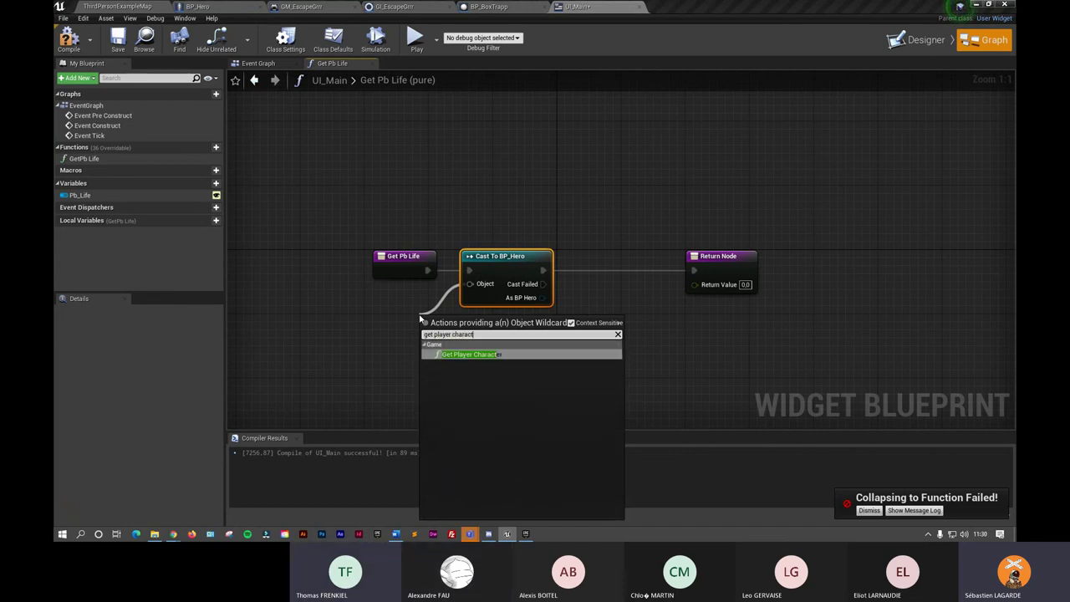
pyautogui.press('Return')
pyautogui.moveTo(505, 323); pyautogui.dragTo(411, 300)
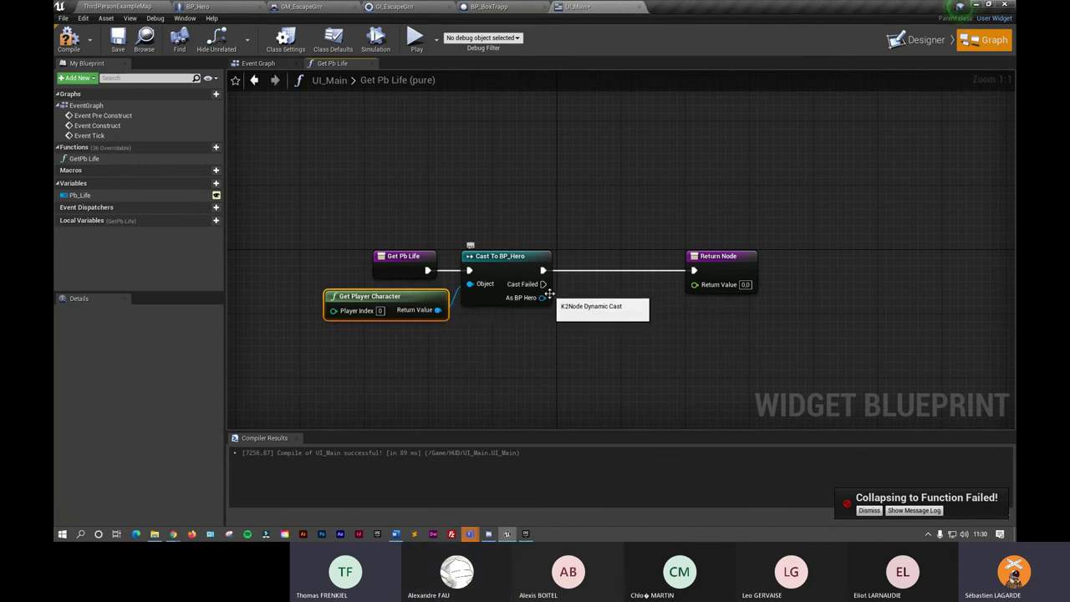
pyautogui.moveTo(696, 283); pyautogui.dragTo(736, 283)
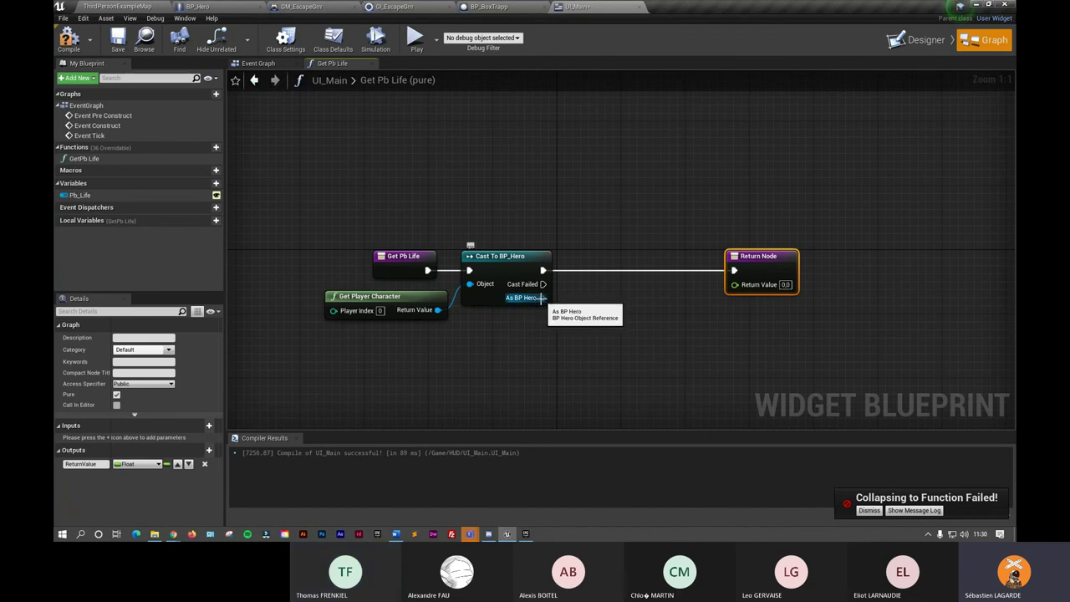
pyautogui.moveTo(540, 297); pyautogui.dragTo(587, 295)
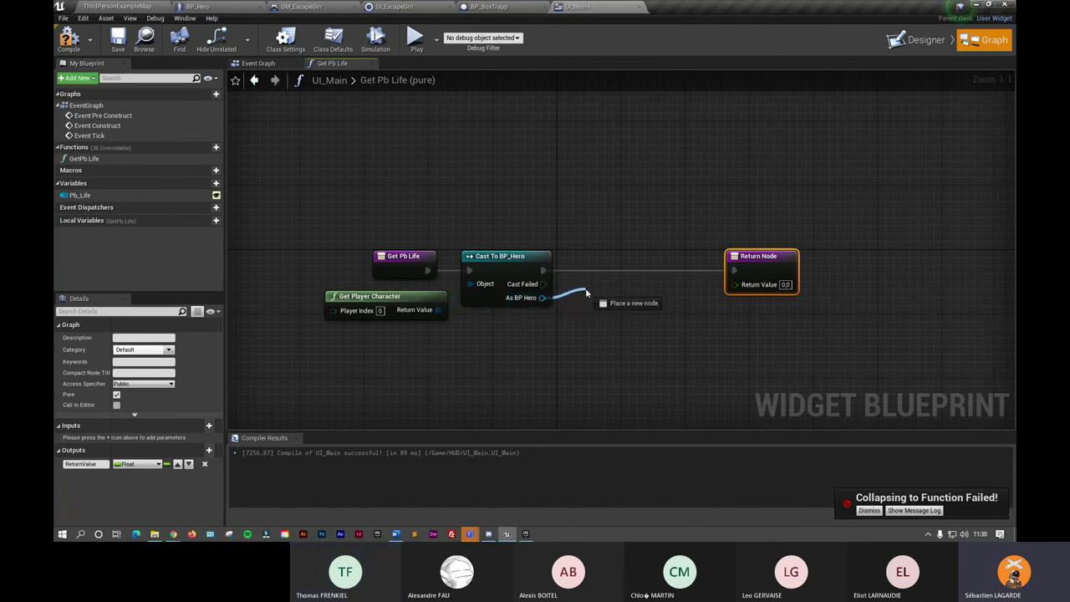
# Add Get Hp and Get Hp Max getters from As BP Hero, stacked beside the cast
pyautogui.write('hp')
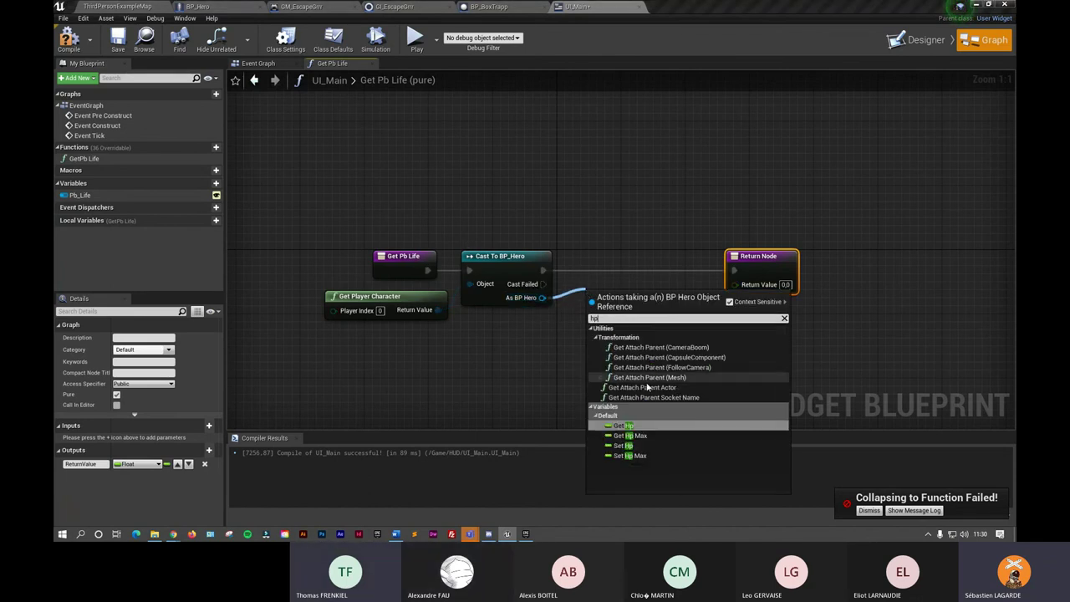
pyautogui.click(630, 426)
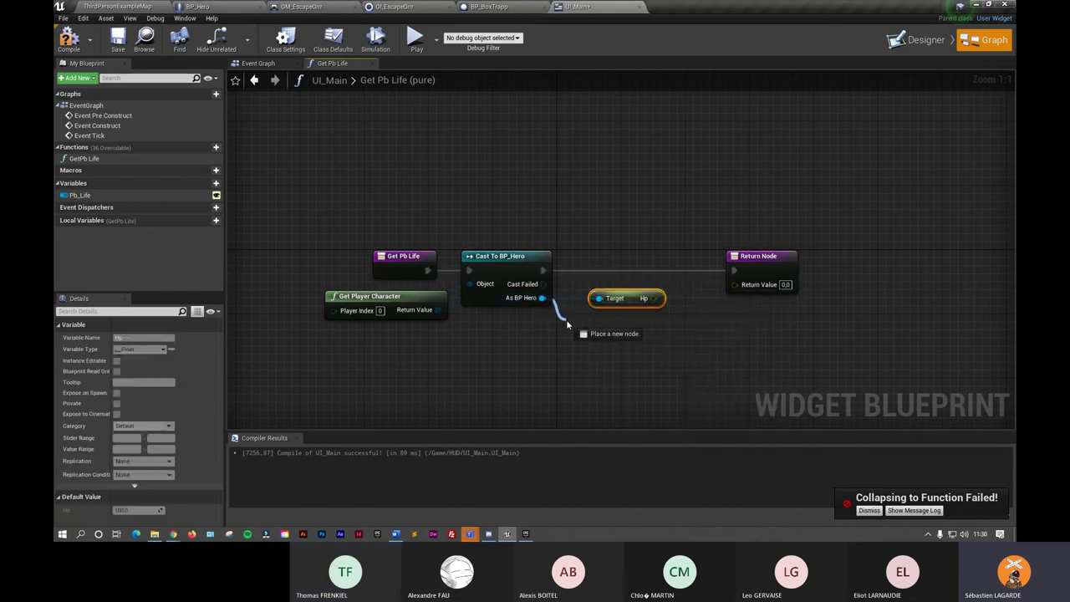
pyautogui.moveTo(566, 319); pyautogui.dragTo(579, 323)
pyautogui.write('get')
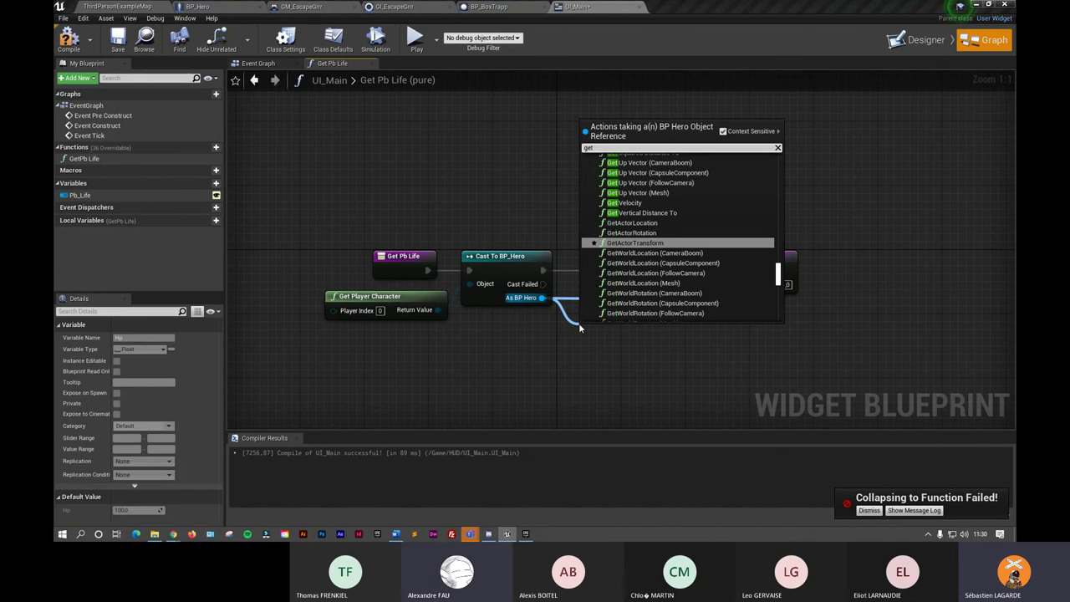
pyautogui.write(' hp ma')
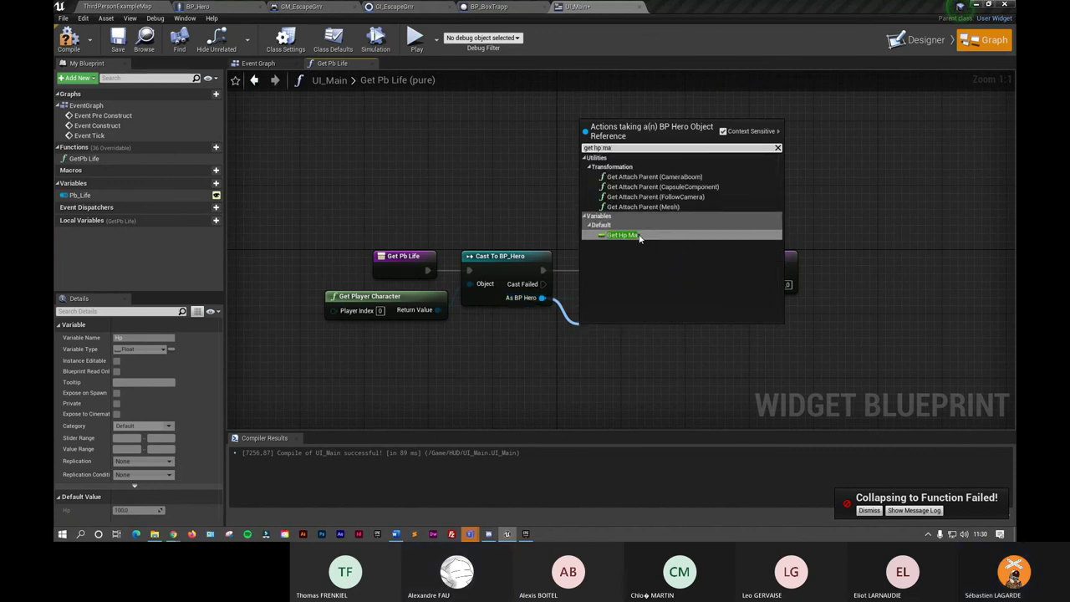
pyautogui.click(639, 235)
pyautogui.moveTo(628, 298); pyautogui.dragTo(613, 291)
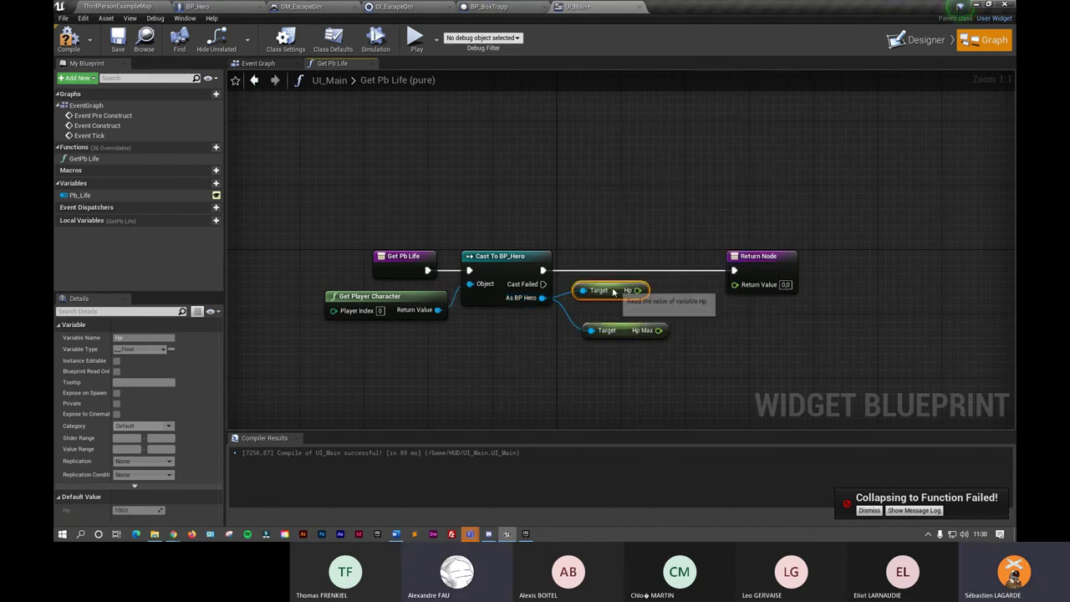
pyautogui.moveTo(622, 336); pyautogui.dragTo(614, 318)
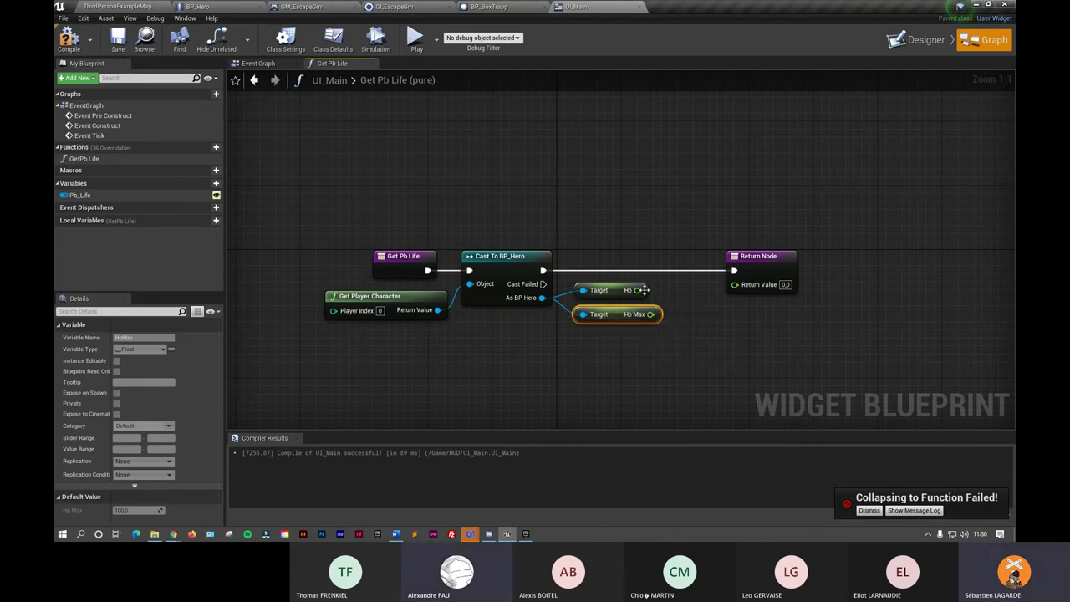
# Feed Hp into a float / float division node placed next to Return Node
pyautogui.moveTo(637, 290); pyautogui.dragTo(694, 308)
pyautogui.write('/')
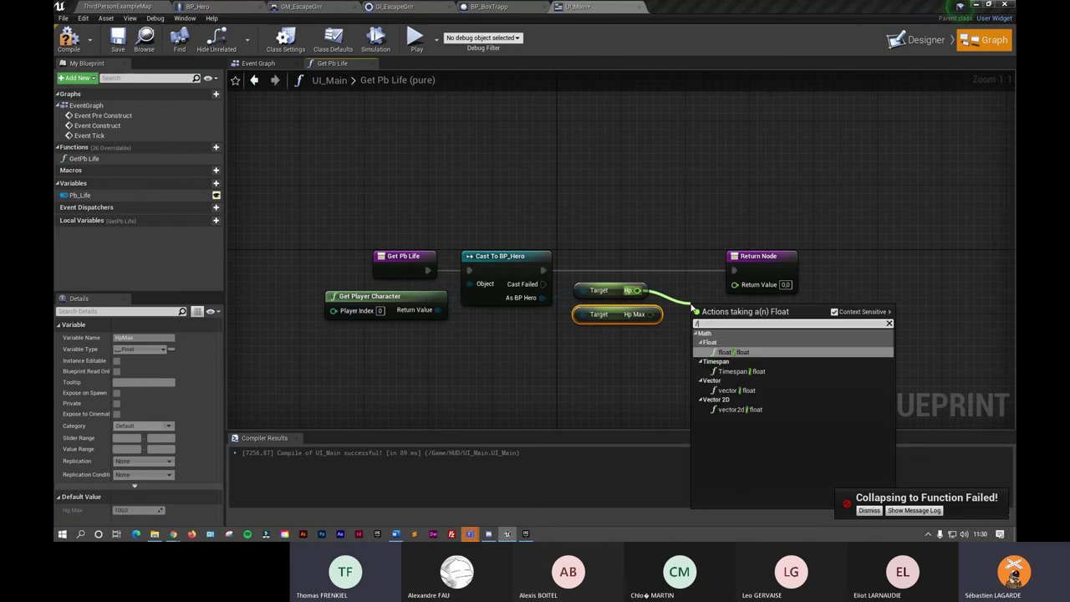
pyautogui.click(752, 358)
pyautogui.moveTo(719, 331)
pyautogui.mouseDown()
pyautogui.moveTo(678, 301)
pyautogui.moveTo(736, 291)
pyautogui.moveTo(768, 266)
pyautogui.mouseUp()
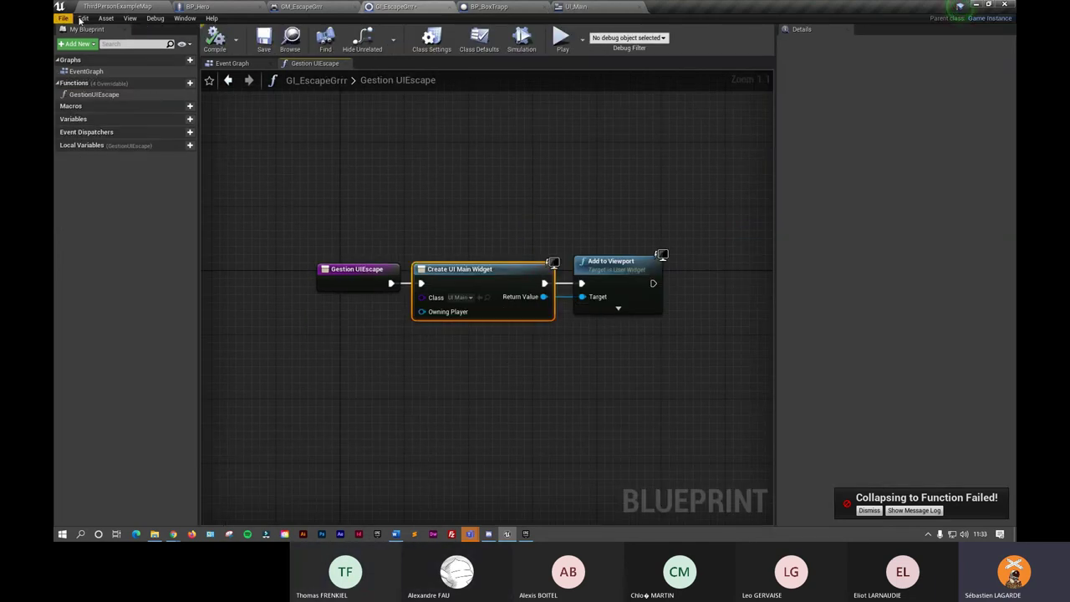
# In Project Settings > Maps & Modes, choose GI_EscapeGrrr as the Game Instance Class
pyautogui.click(64, 19)
pyautogui.moveTo(82, 19)
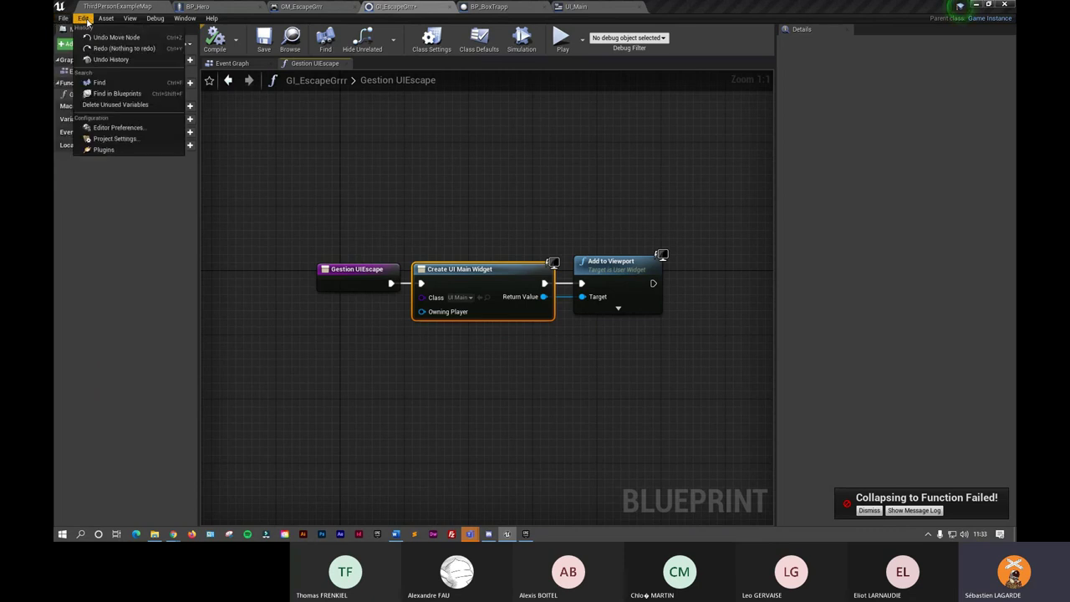
pyautogui.click(123, 137)
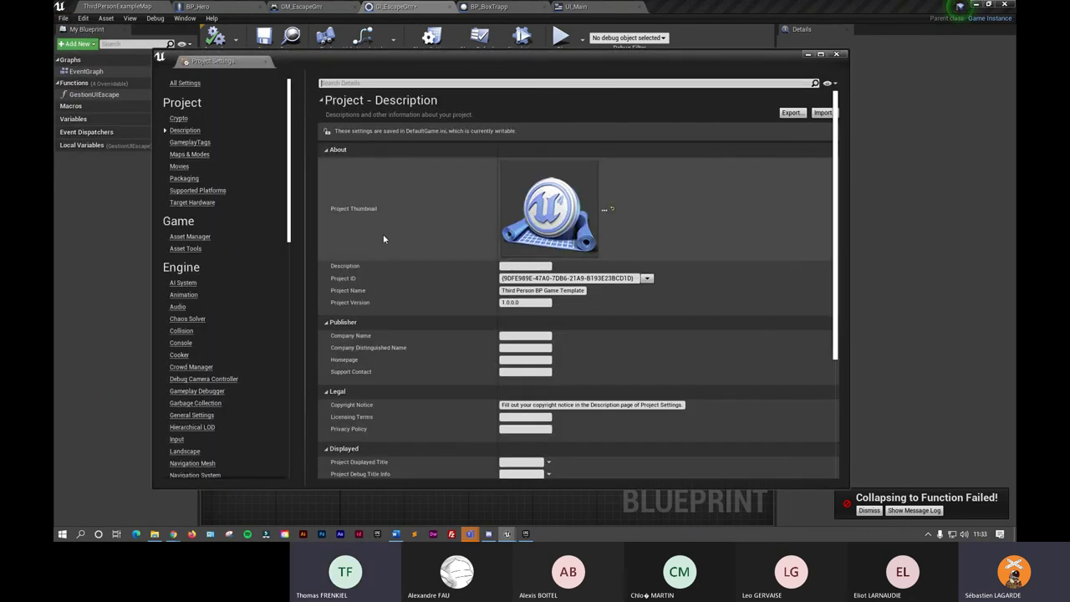
pyautogui.click(189, 154)
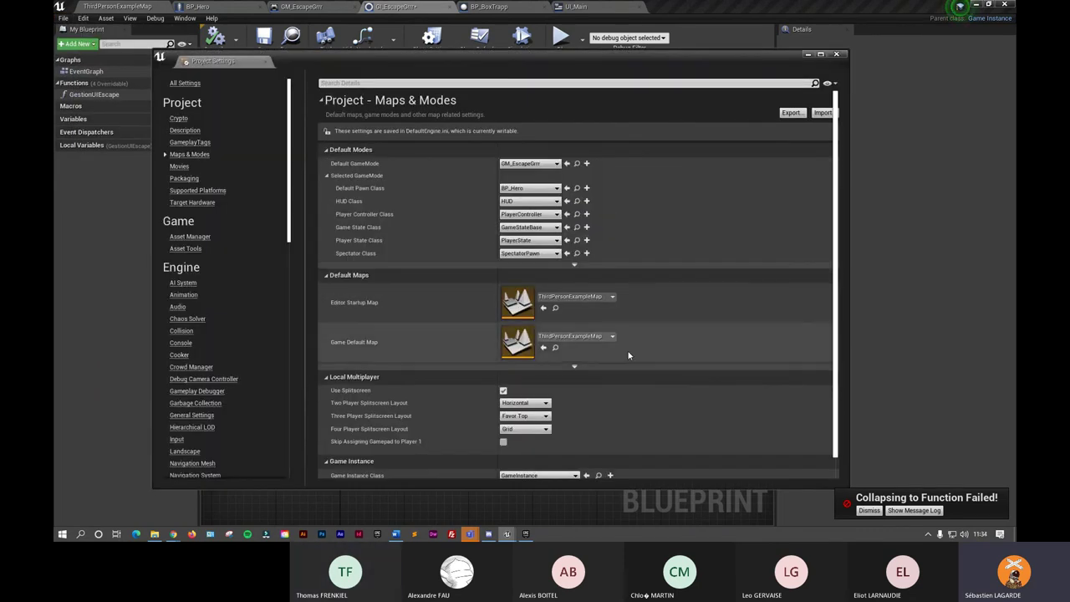
pyautogui.scroll(-1, 469, 335)
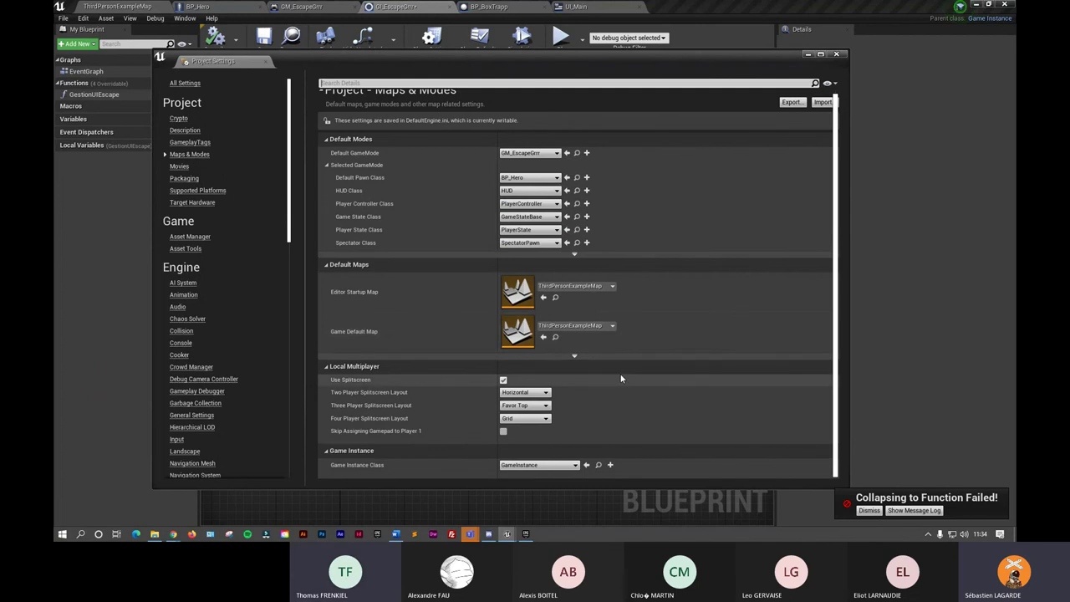
pyautogui.click(574, 468)
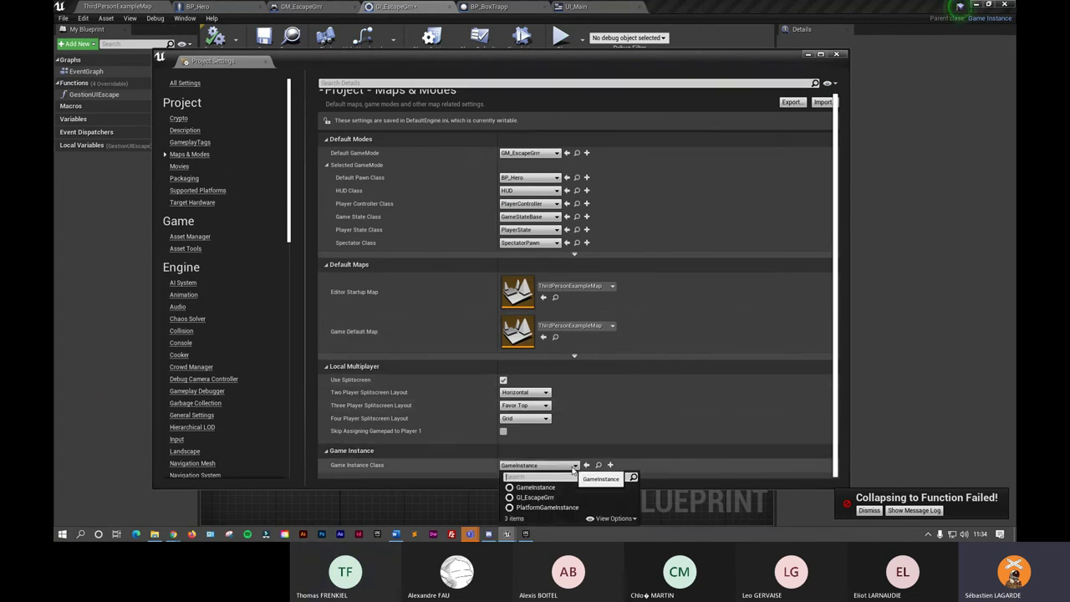
pyautogui.click(539, 497)
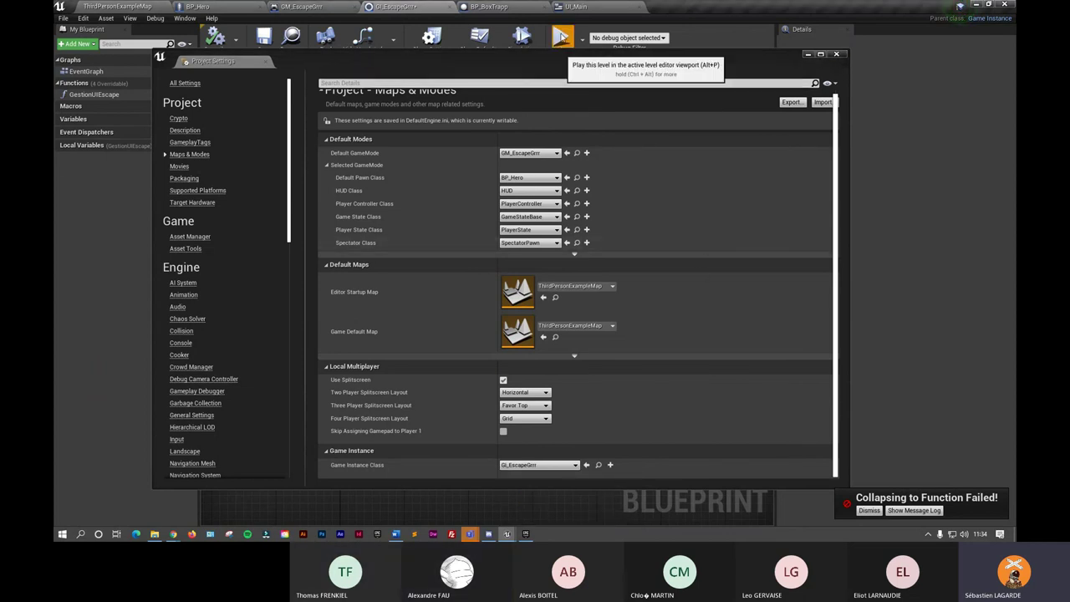
# Play the level and walk the hero forward onto the fire trap to drain the red bar
pyautogui.click(563, 37)
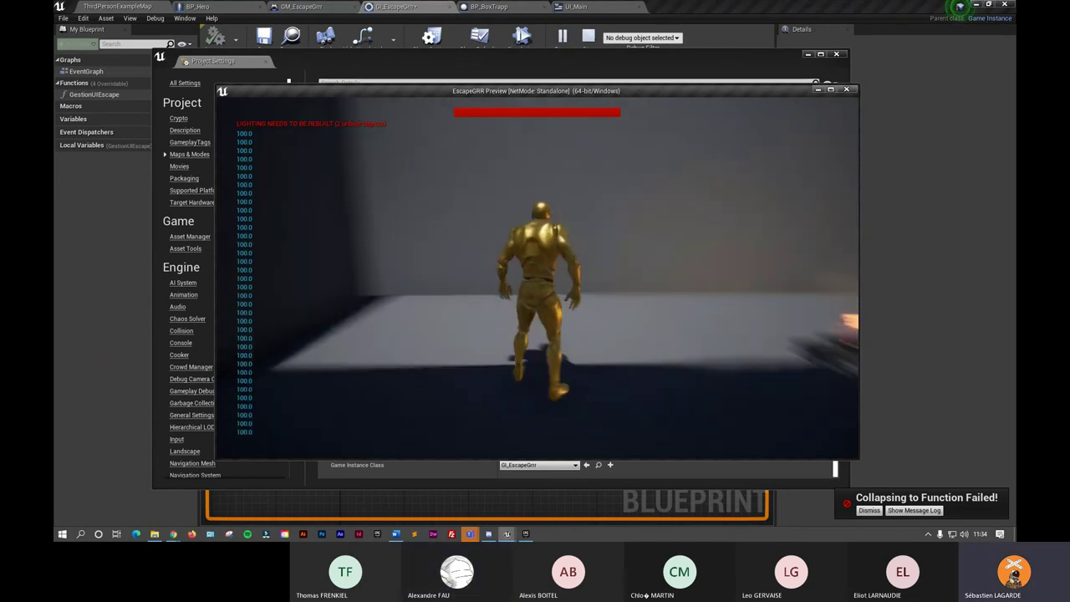
pyautogui.press('w')
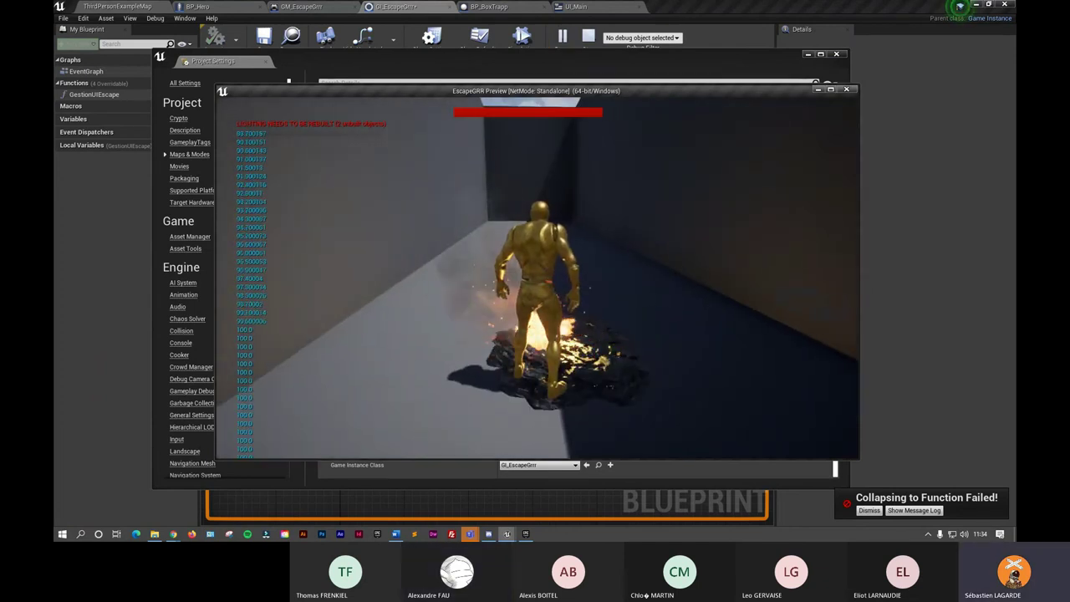